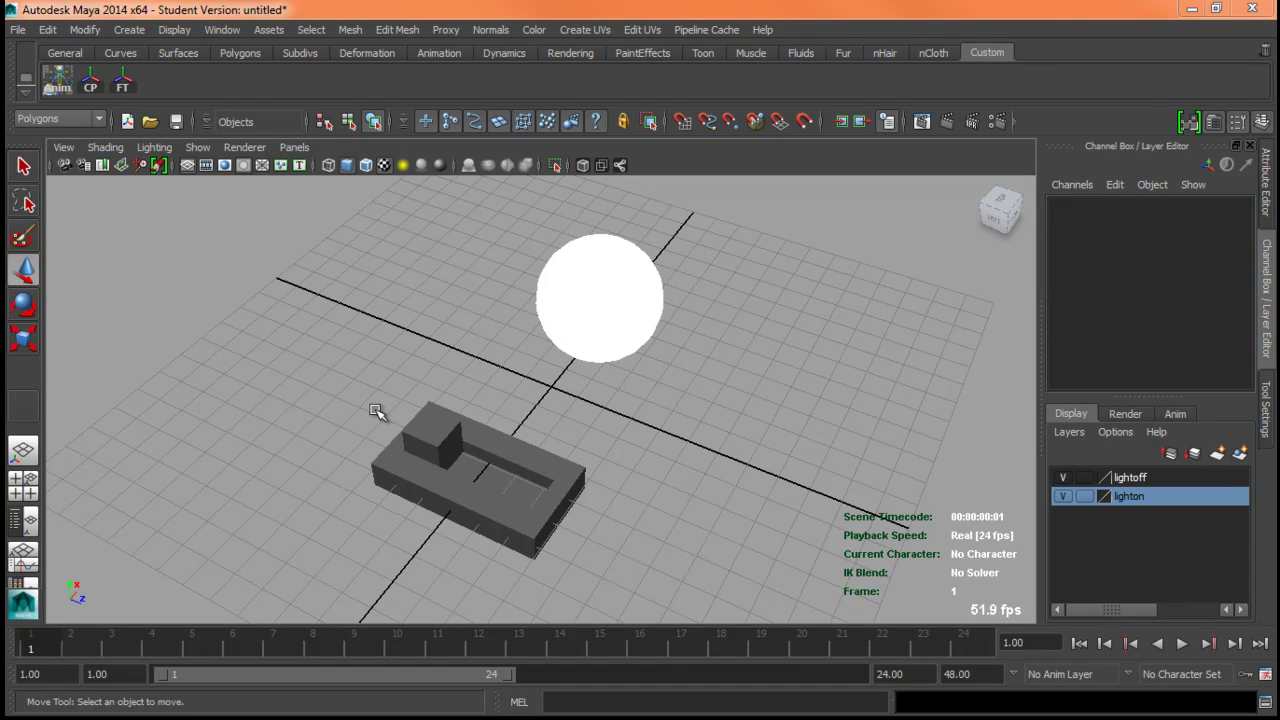
Slide the lightswitch block along its slot and back to check how it turns the light sphere off and on.
left_click_drag(445, 383, 616, 412, "alt")
scroll(618, 414, "up", 3)
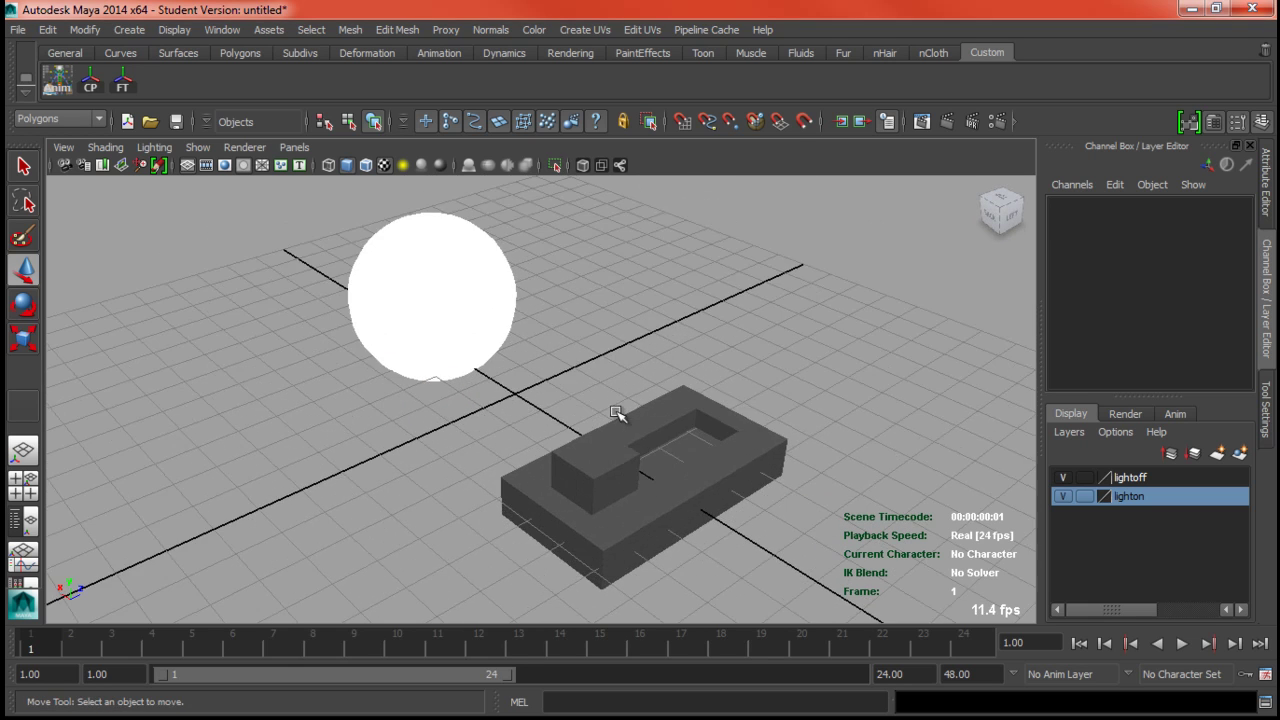
left_click_drag(592, 363, 519, 384, "alt")
left_click(493, 500)
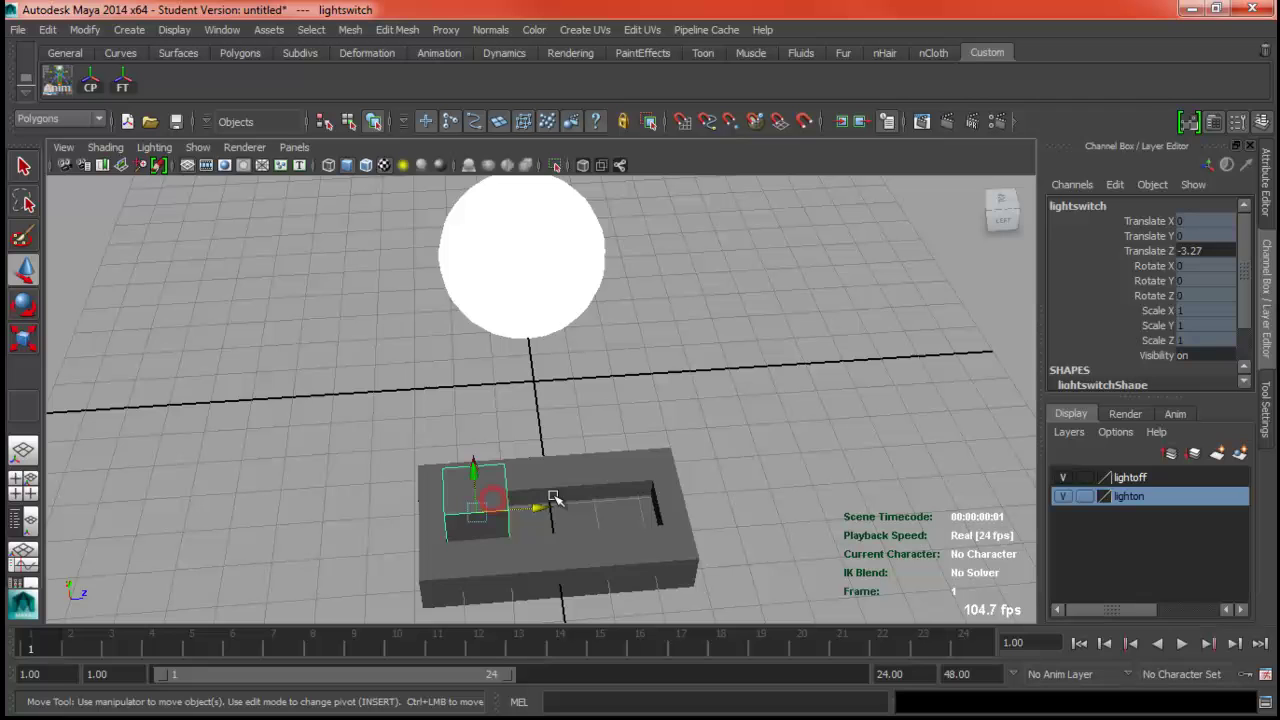
left_click_drag(531, 514, 840, 463)
scroll(737, 506, "up", 3)
scroll(708, 494, "down", 4)
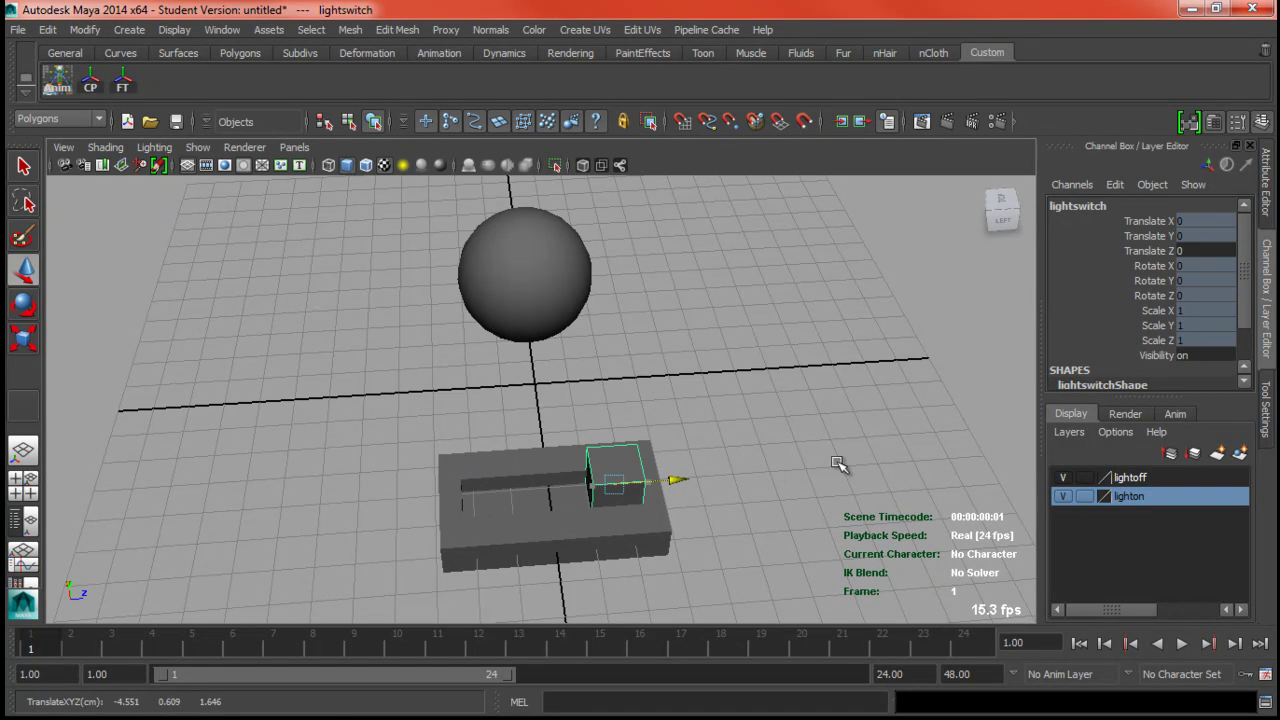
left_click_drag(729, 406, 597, 427, "alt")
left_click_drag(528, 515, 437, 343)
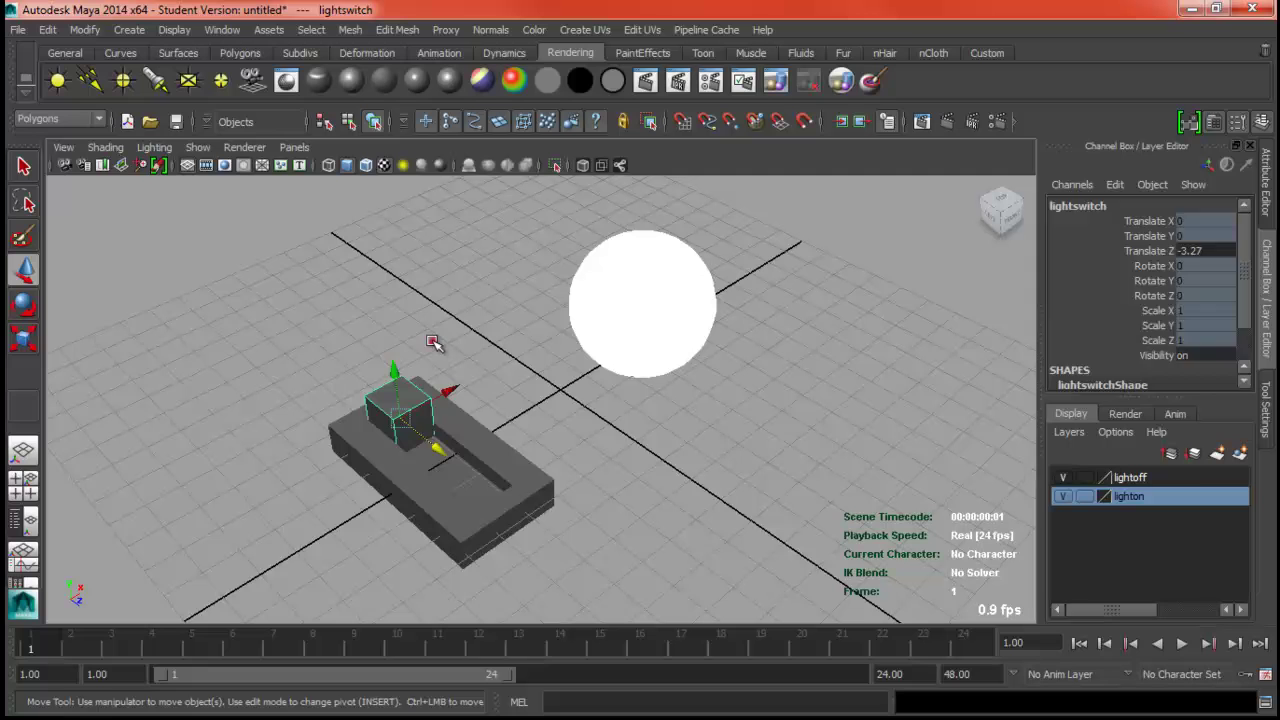
left_click(430, 343)
Start a new empty scene in place of the light switch example.
left_click(20, 29)
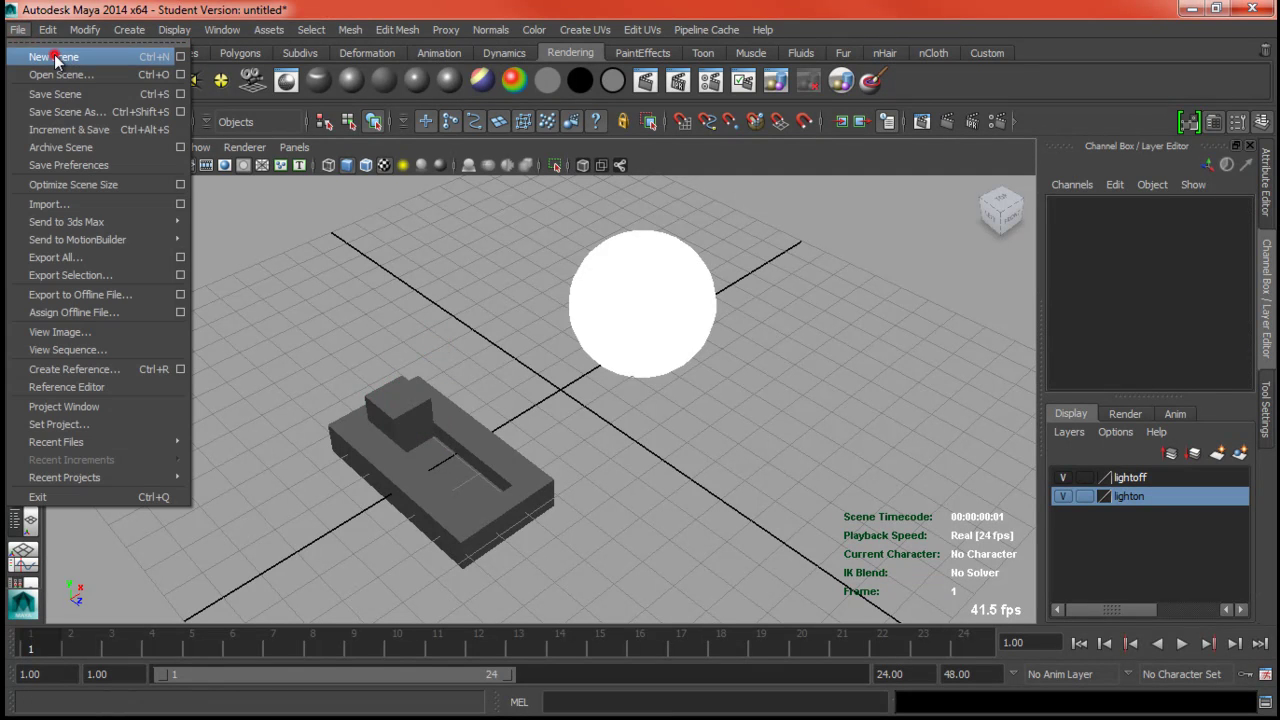
left_click(52, 55)
left_click(637, 372)
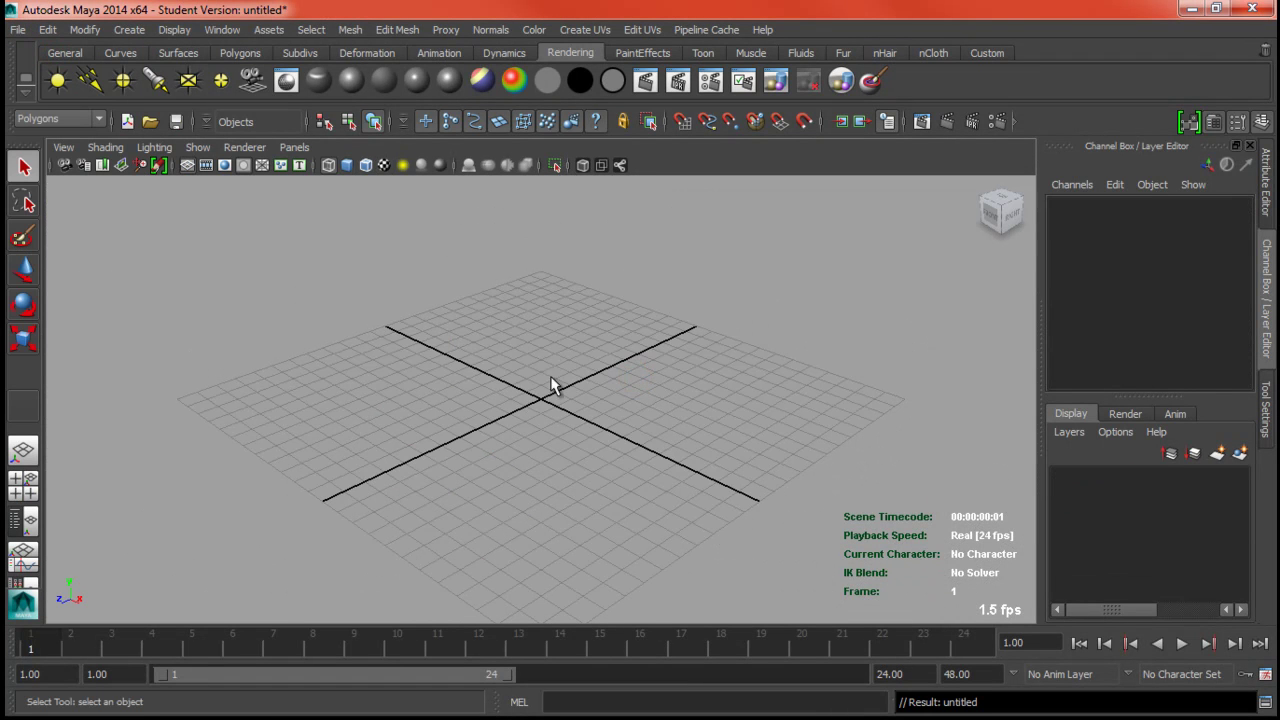
left_click_drag(551, 380, 517, 363, "alt")
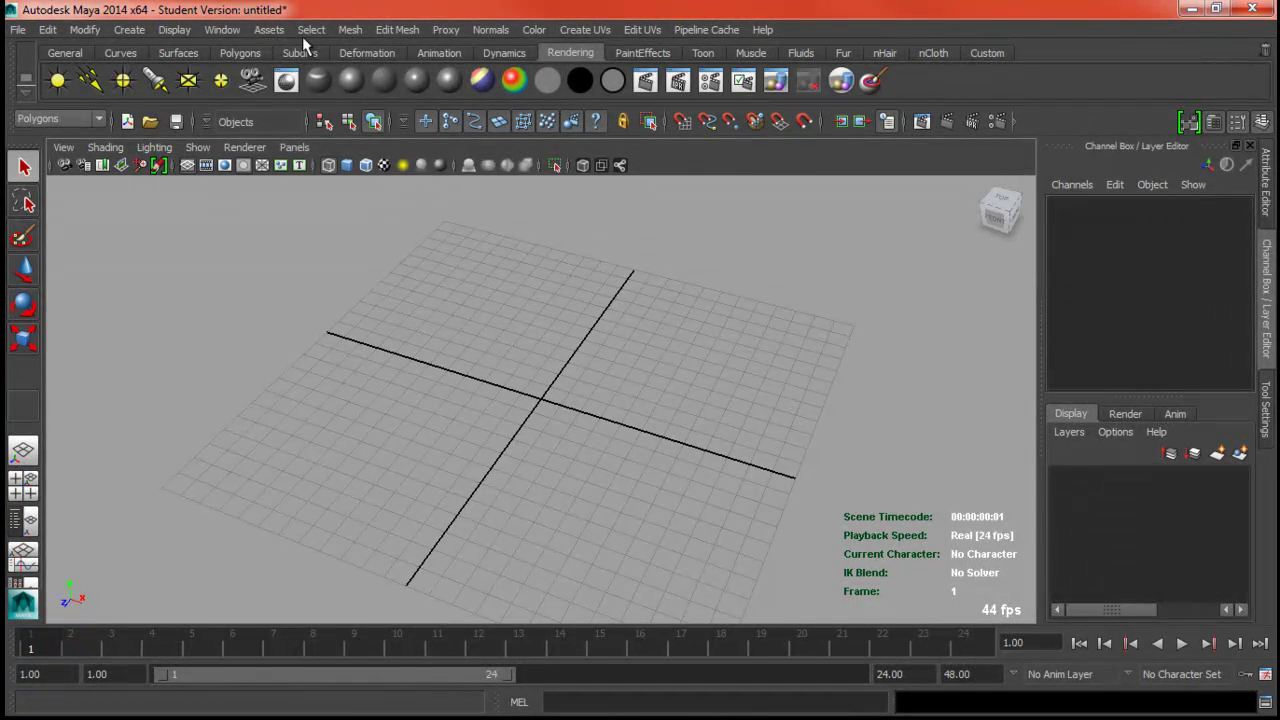
Create a polygon sphere at the centre of the grid.
left_click(242, 52)
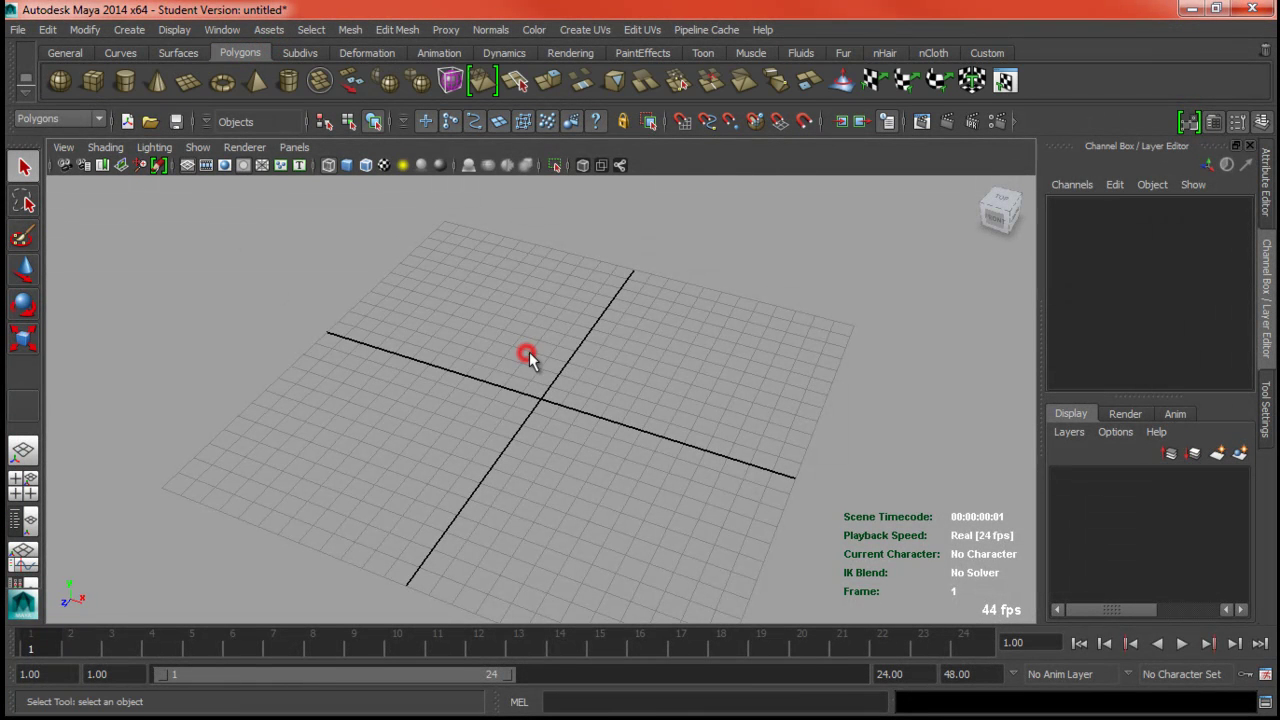
left_click(133, 30)
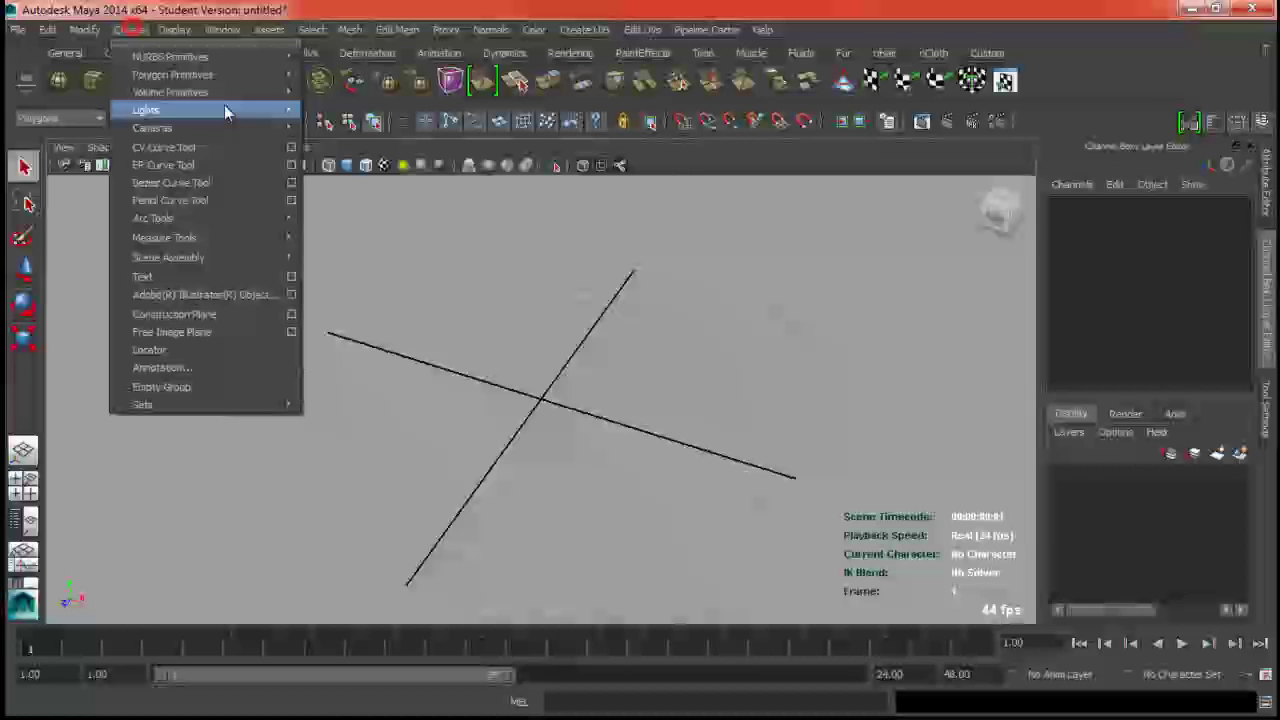
mouse_move(215, 74)
left_click(345, 87)
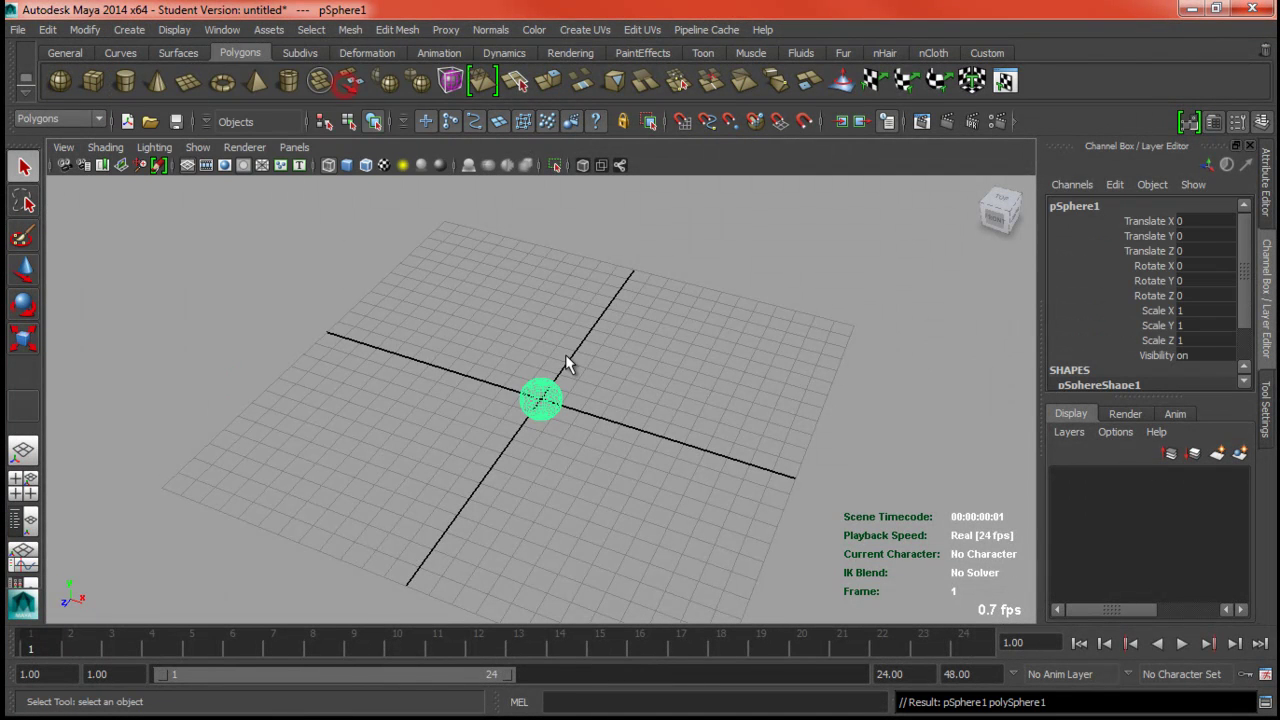
Display the sphere shaded and scale it uniformly to about 2.38.
key("5")
scroll(566, 356, "up", 6)
key("r")
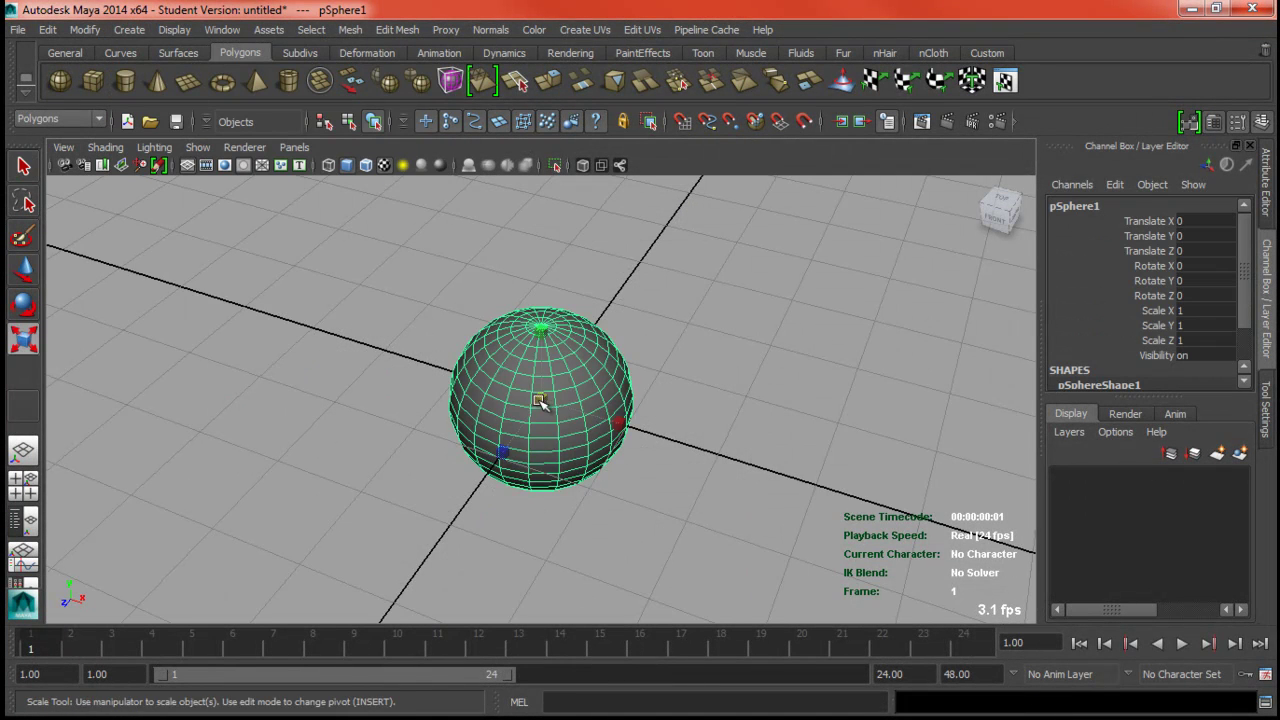
mouse_move(540, 399)
left_mouse_down()
mouse_move(793, 372)
mouse_move(759, 371)
left_mouse_up()
scroll(759, 371, "up", 5)
scroll(752, 373, "down", 9)
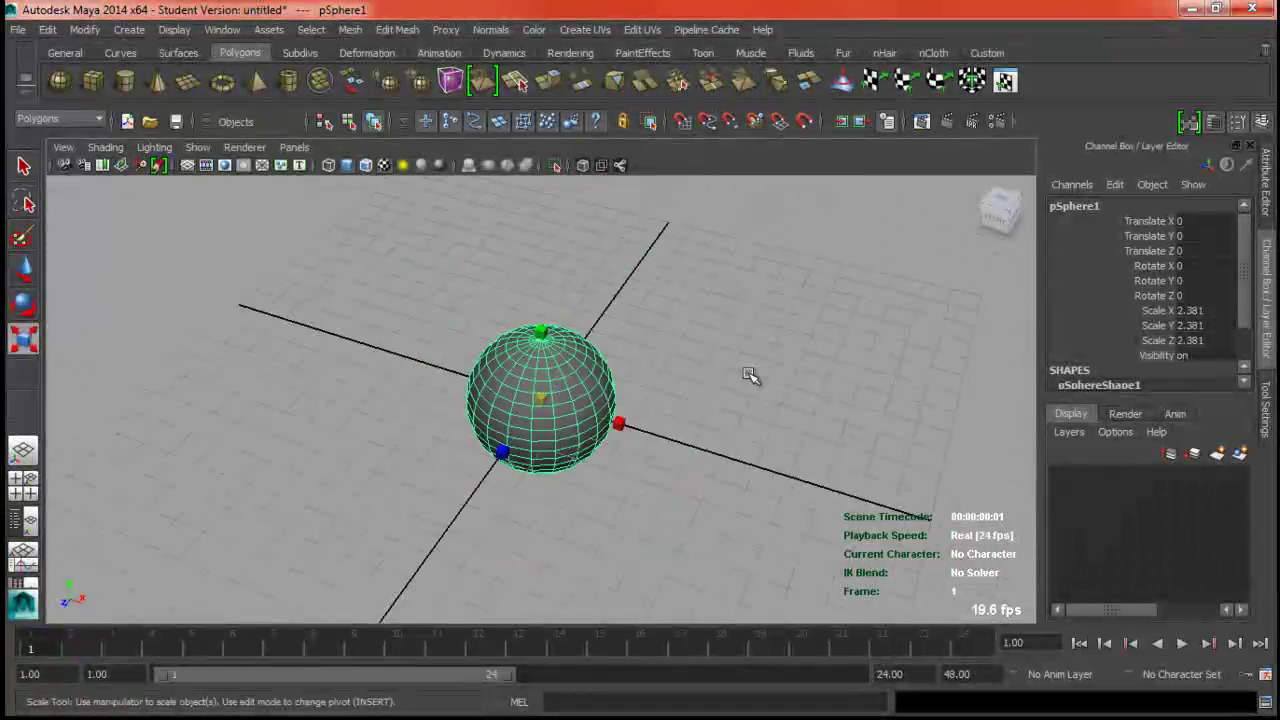
scroll(677, 386, "down", 2)
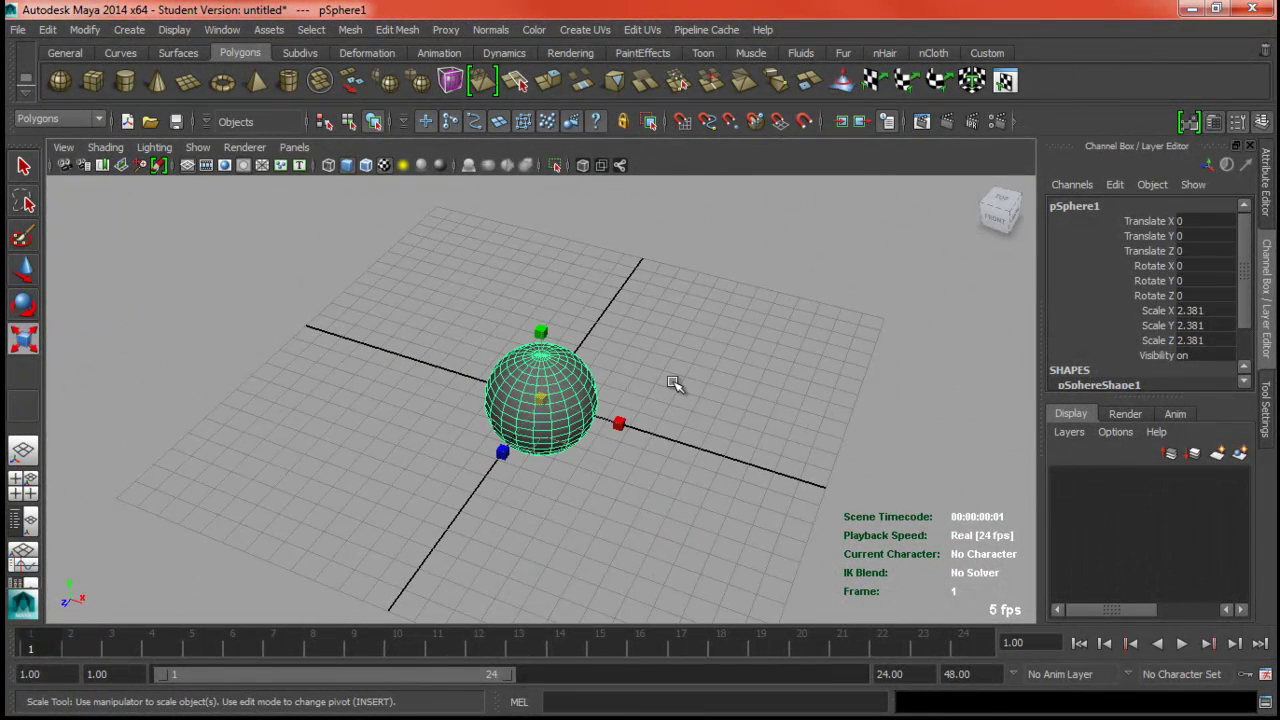
Duplicate the sphere in place and scale the copy uniformly to about 2.449 so it encloses the original.
key("ctrl+d")
left_click(537, 402)
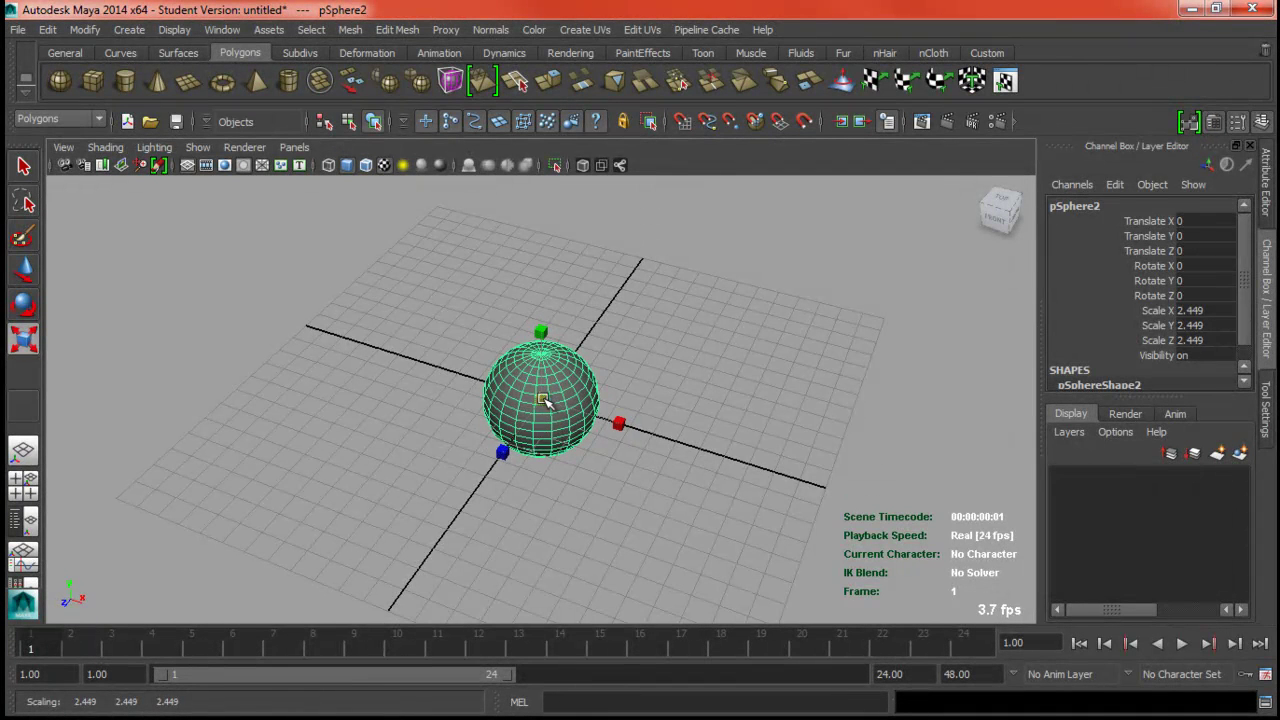
left_click(663, 333)
scroll(651, 360, "up", 5)
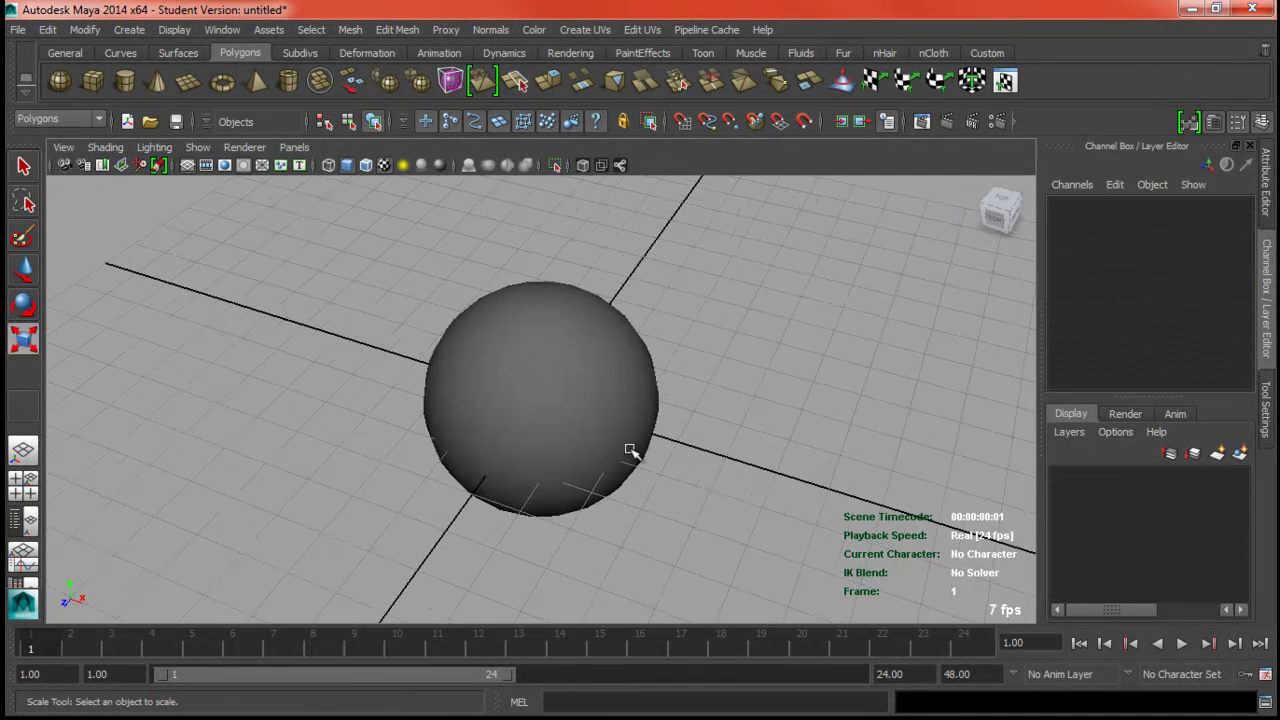
Rename the larger outer sphere to lighton.
left_click(586, 374)
left_click(1112, 199)
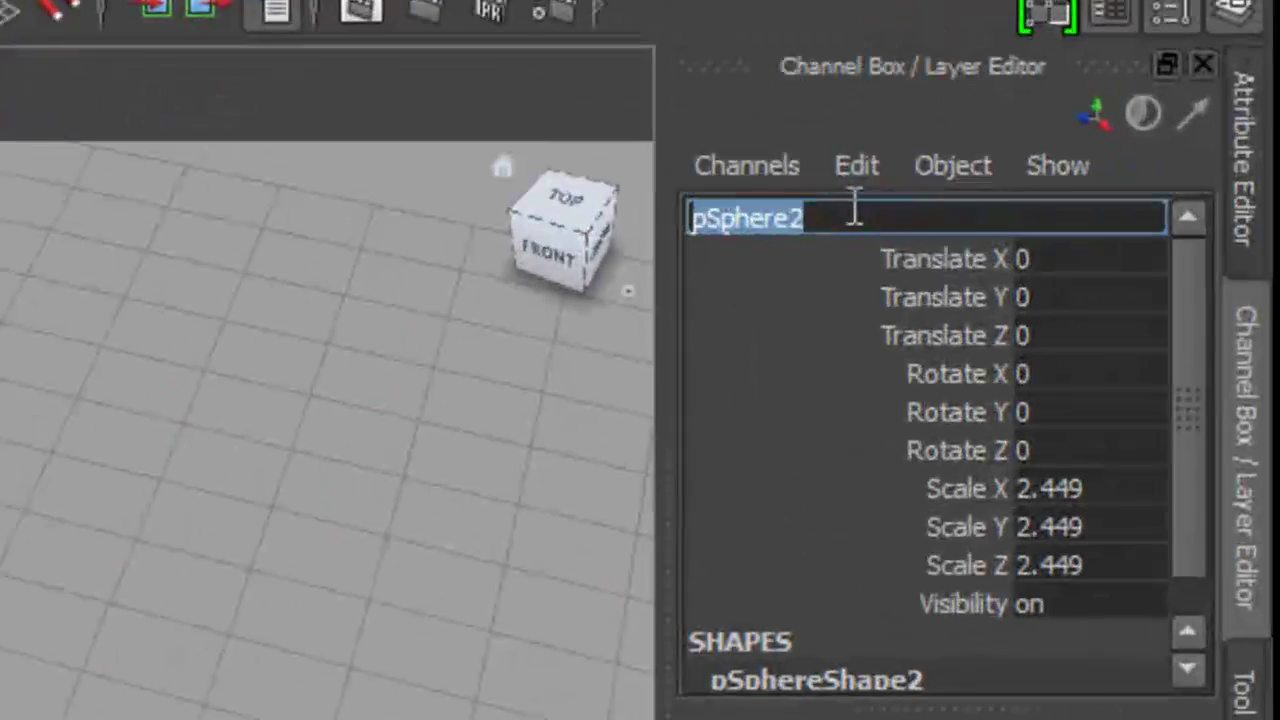
type("lighton")
key("Return")
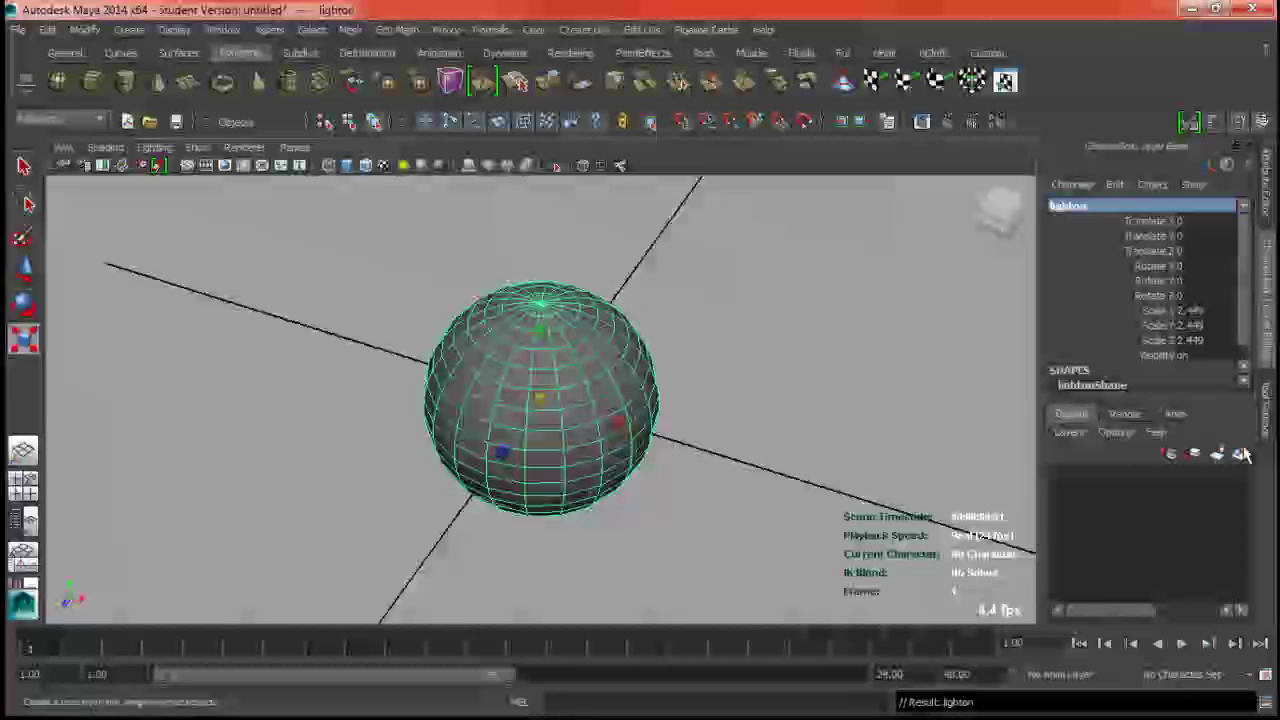
Create a display layer containing the lighton sphere and name it light_ON.
left_click(1208, 658)
double_click(1032, 699)
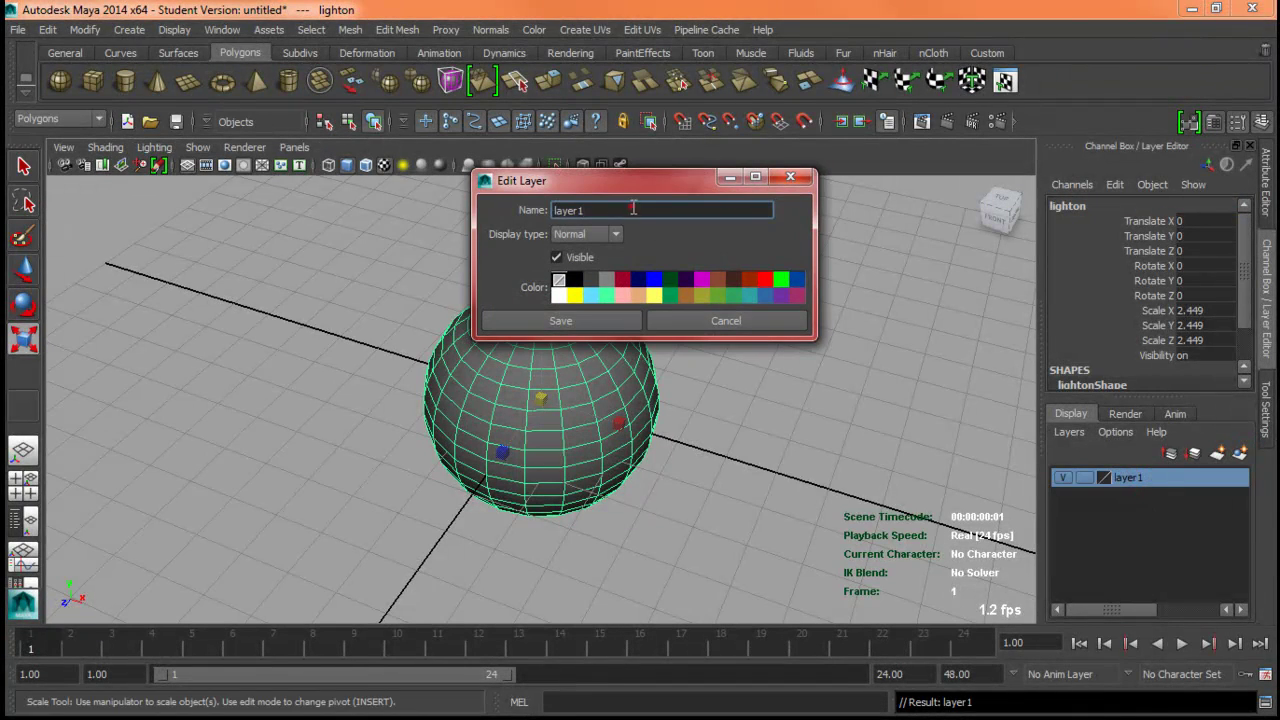
type("light_ON")
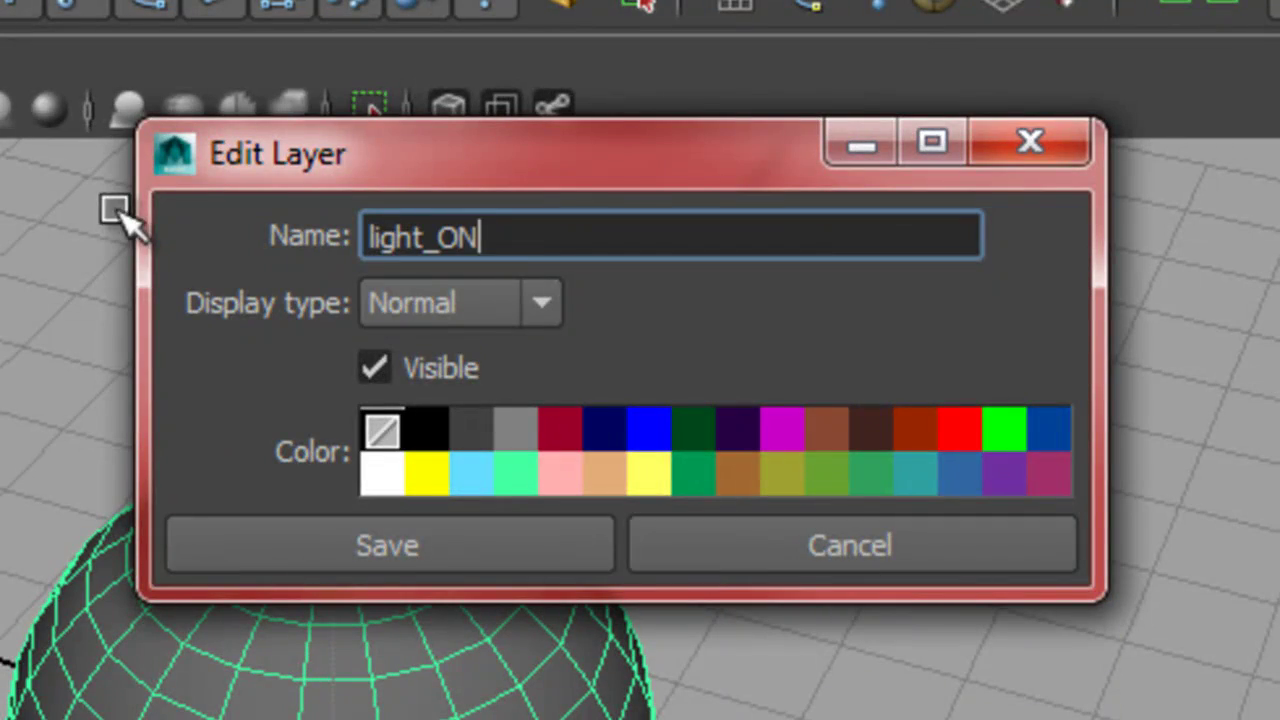
left_click(449, 557)
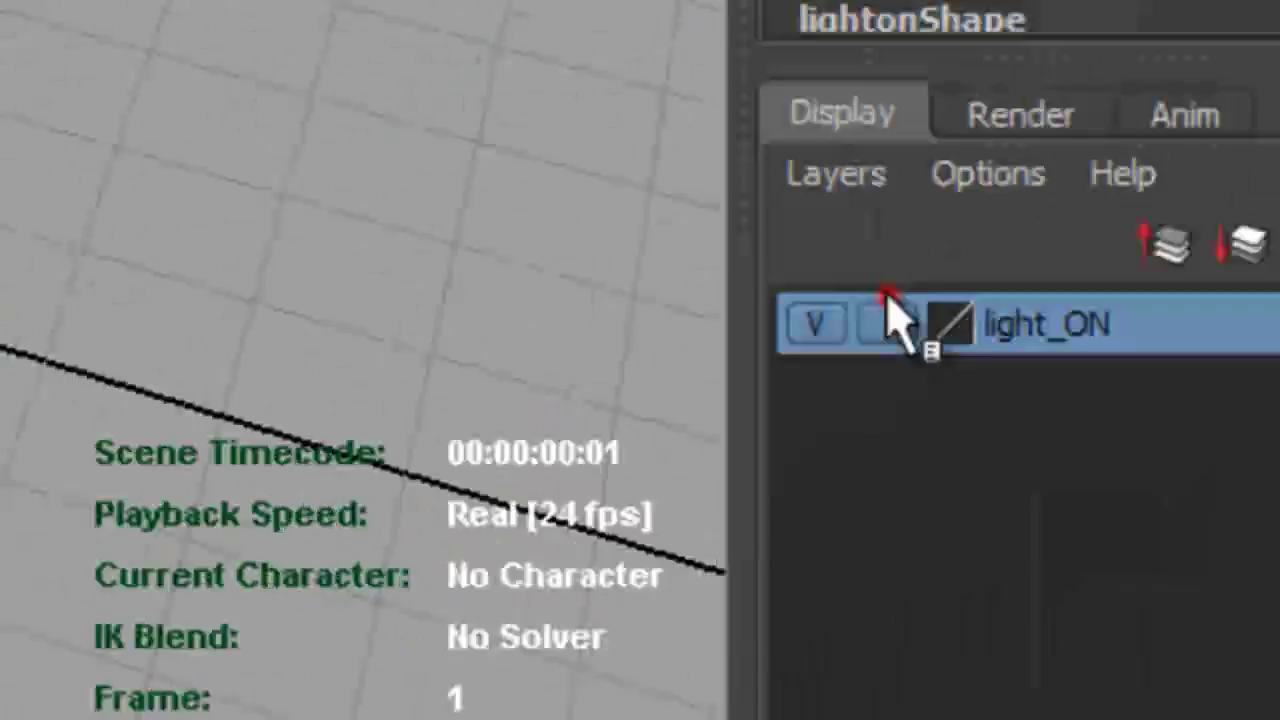
Hide and template the light_ON layer, and rename the inner sphere to lightoff.
left_click(887, 318)
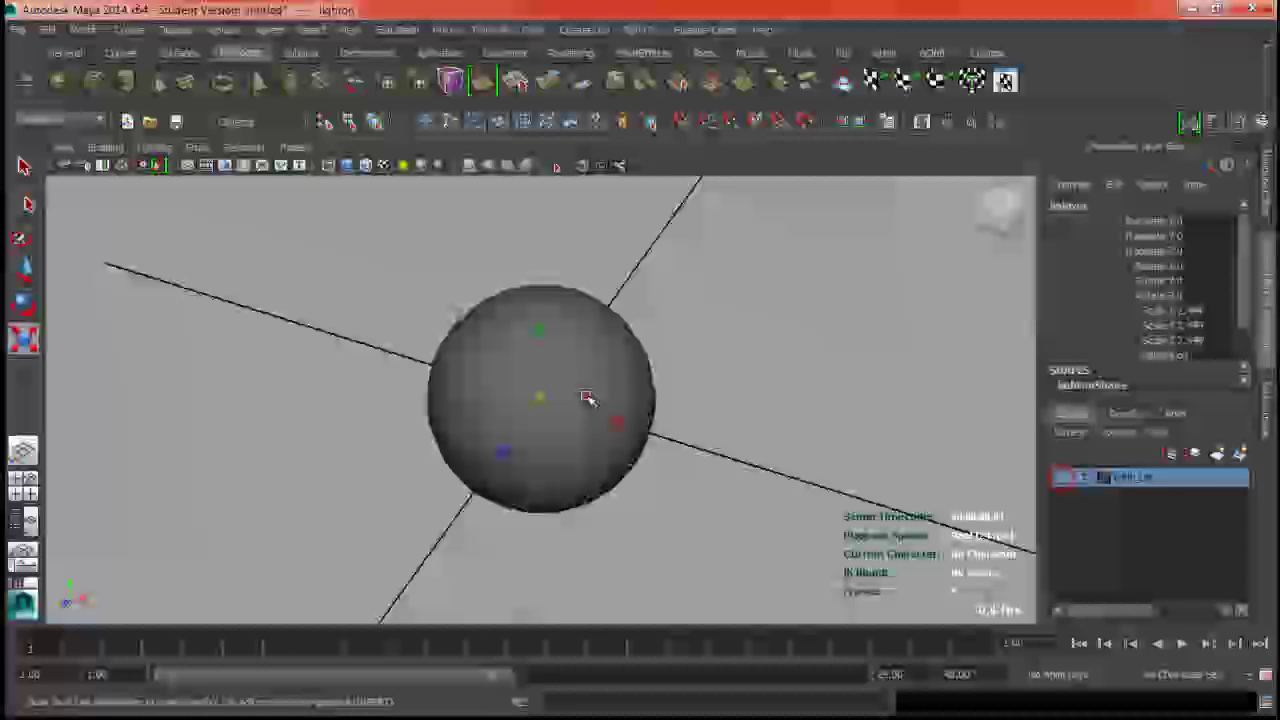
left_click(587, 398)
left_click(1117, 204)
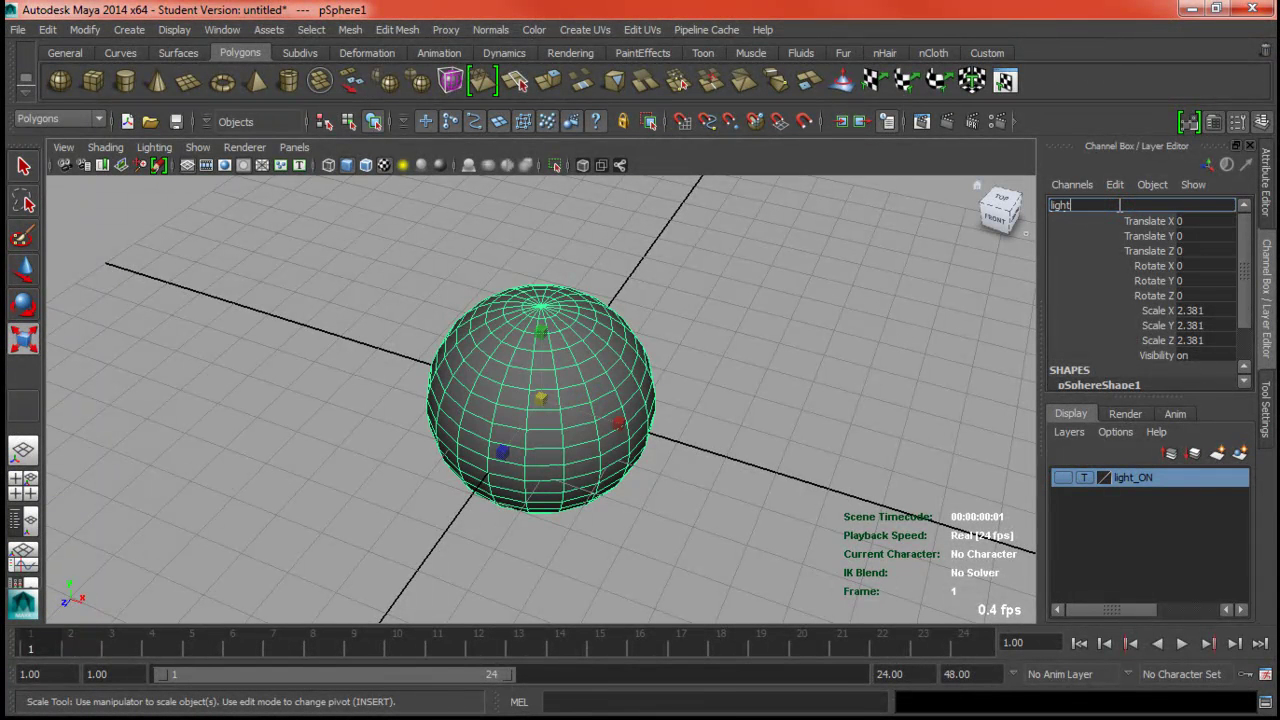
type("lightoff")
key("Return")
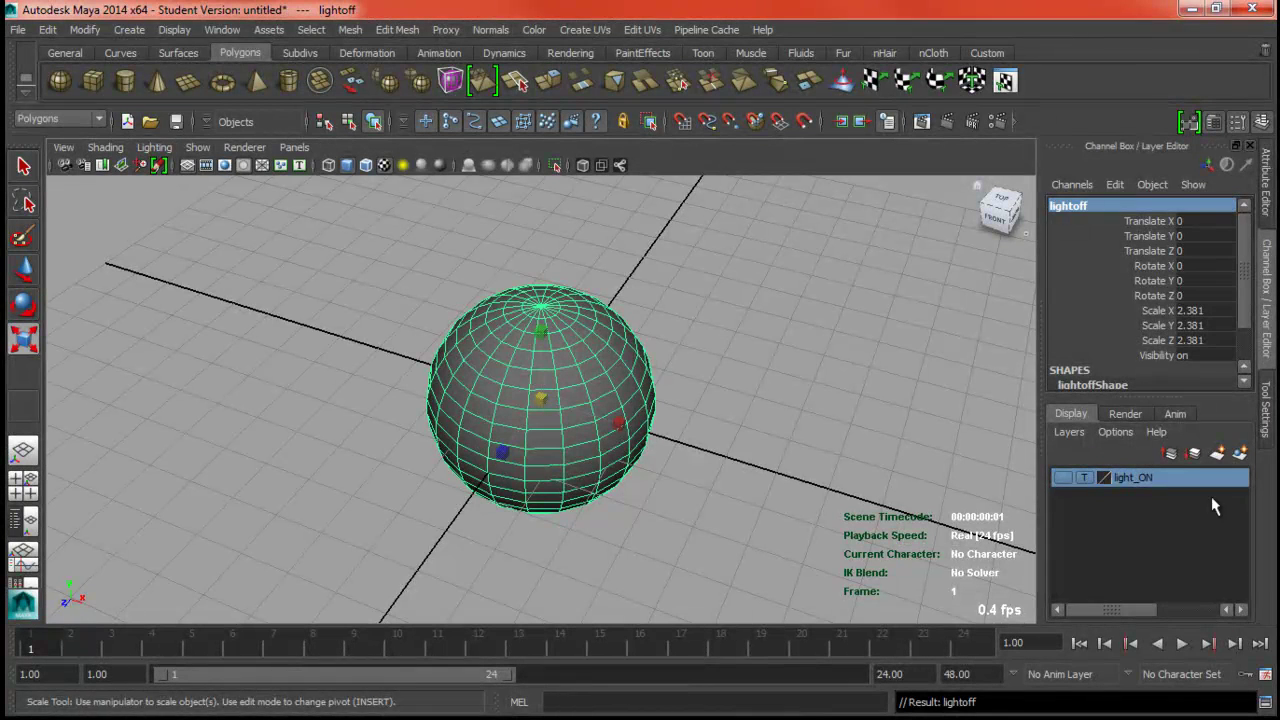
Create a display layer containing the lightoff sphere and name it light_OFF.
left_click(1240, 453)
double_click(1156, 477)
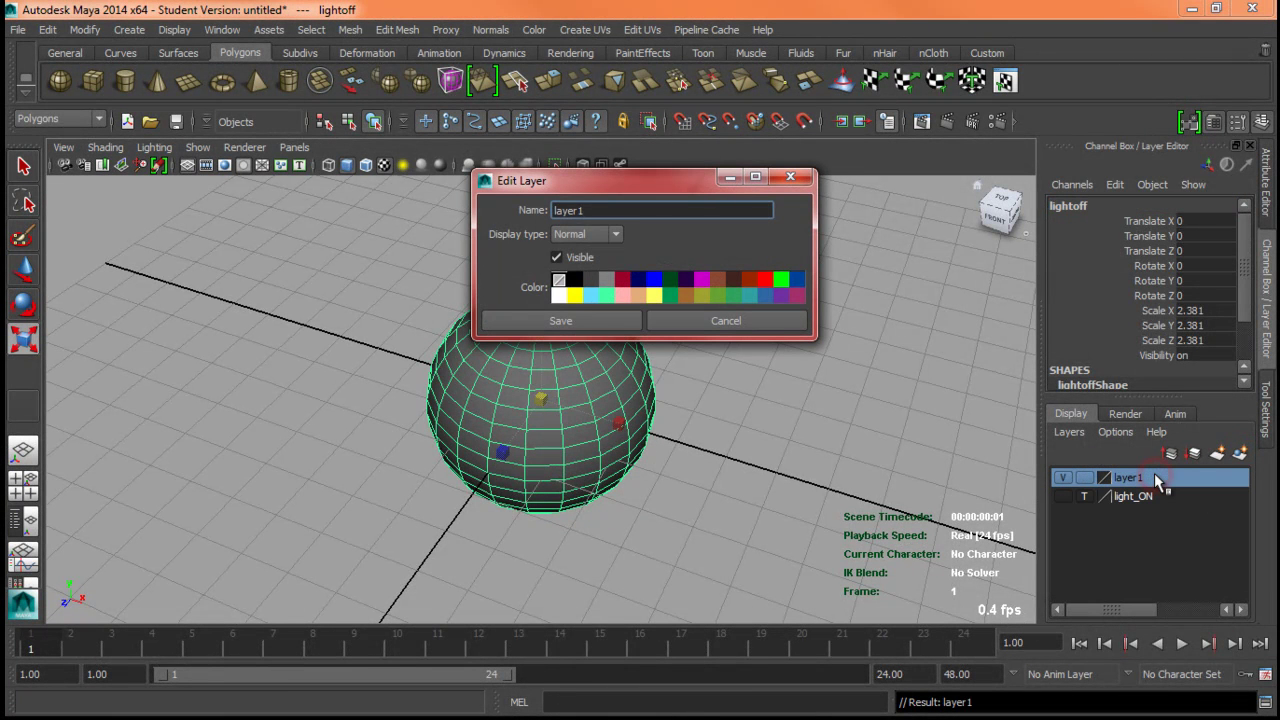
type("light_OFF")
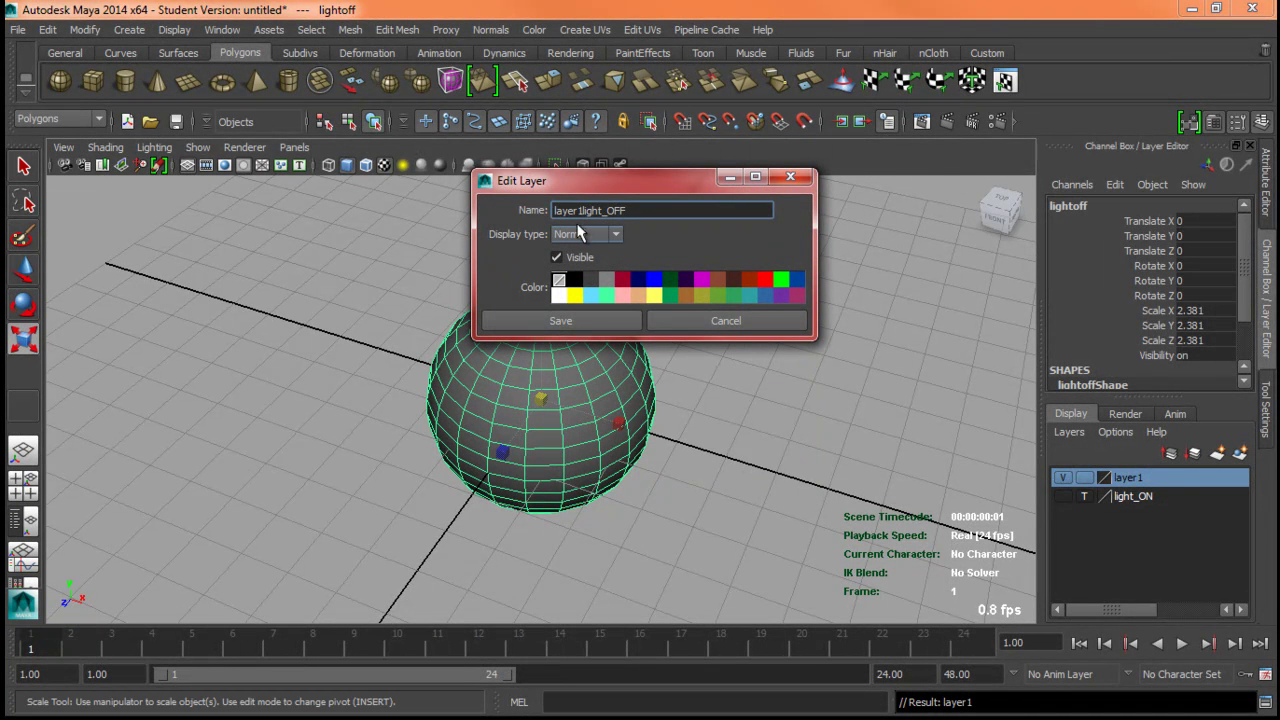
left_click(545, 321)
left_click(729, 362)
Show the light_ON layer again, return it to normal display and make it the current layer.
left_click(1063, 496)
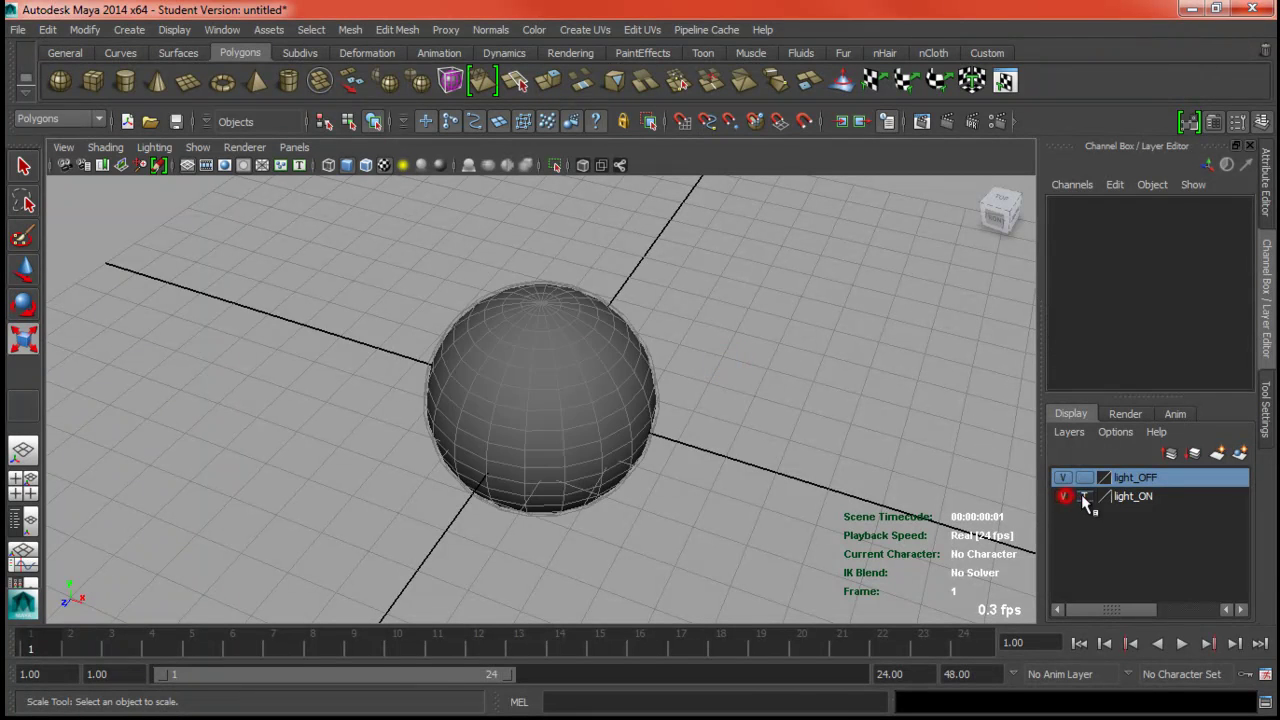
left_click(1084, 496)
left_click(1084, 496)
left_click(1135, 496)
Freeze all transformations on the outer lighton sphere.
left_click(609, 391)
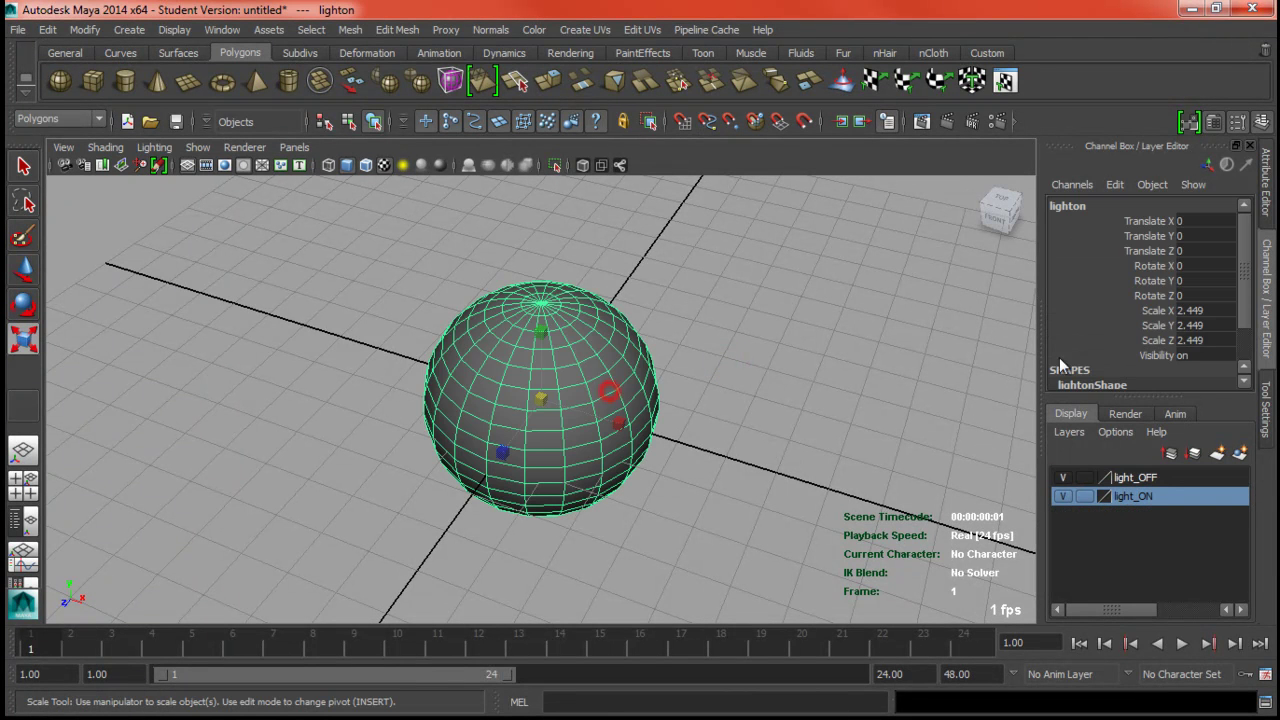
right_click(1164, 340)
mouse_move(1162, 298)
left_click(1035, 356)
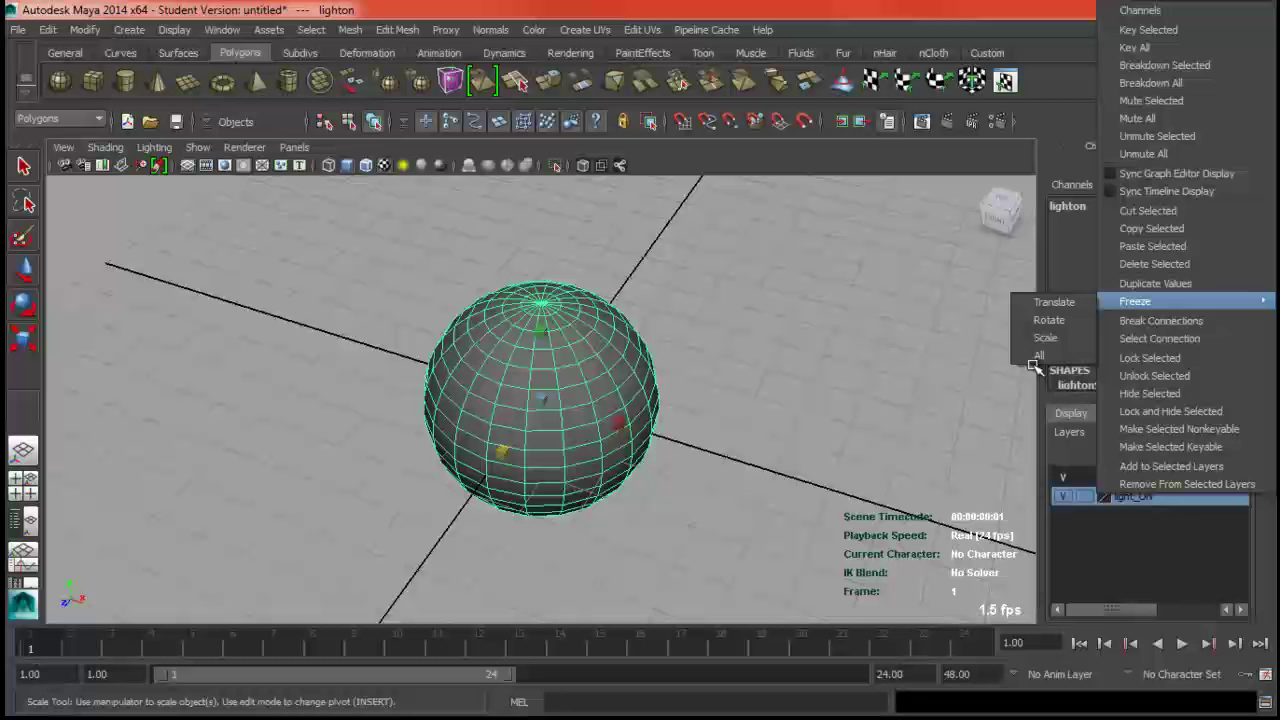
Template the light_ON layer to reach the inner lightoff sphere, and freeze all of that sphere's transformations.
left_click(1135, 477)
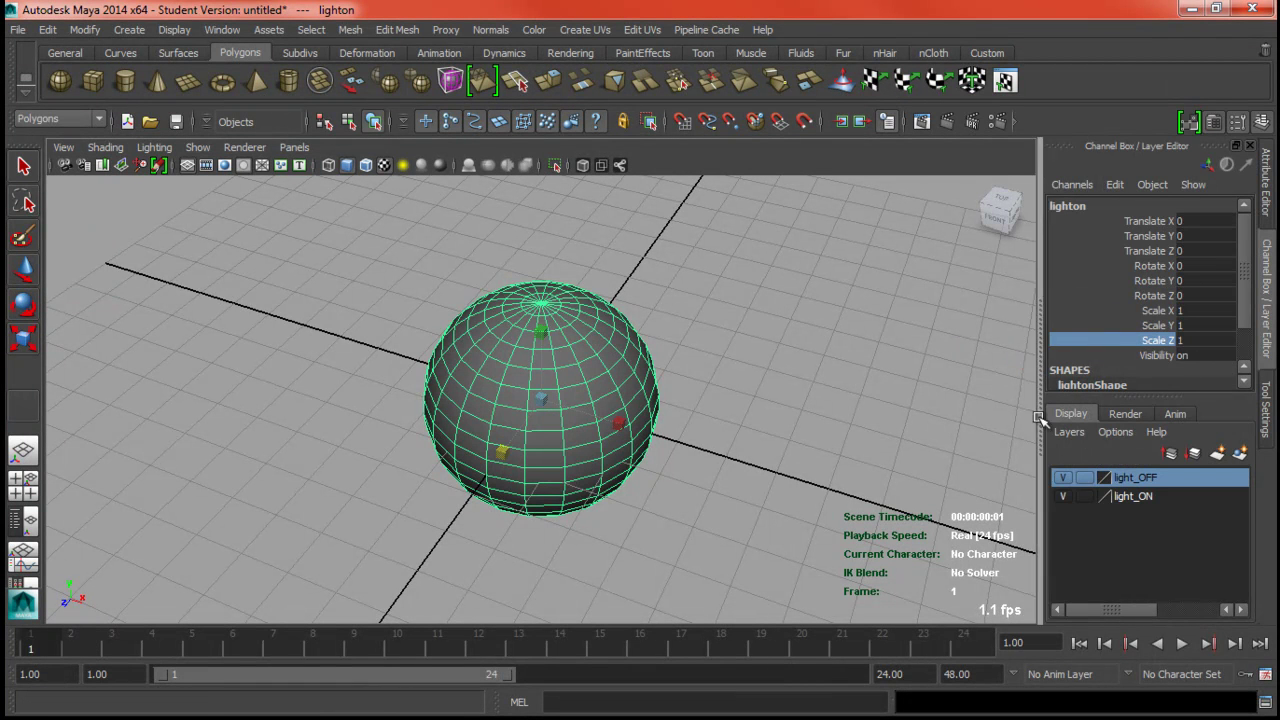
left_click(1083, 496)
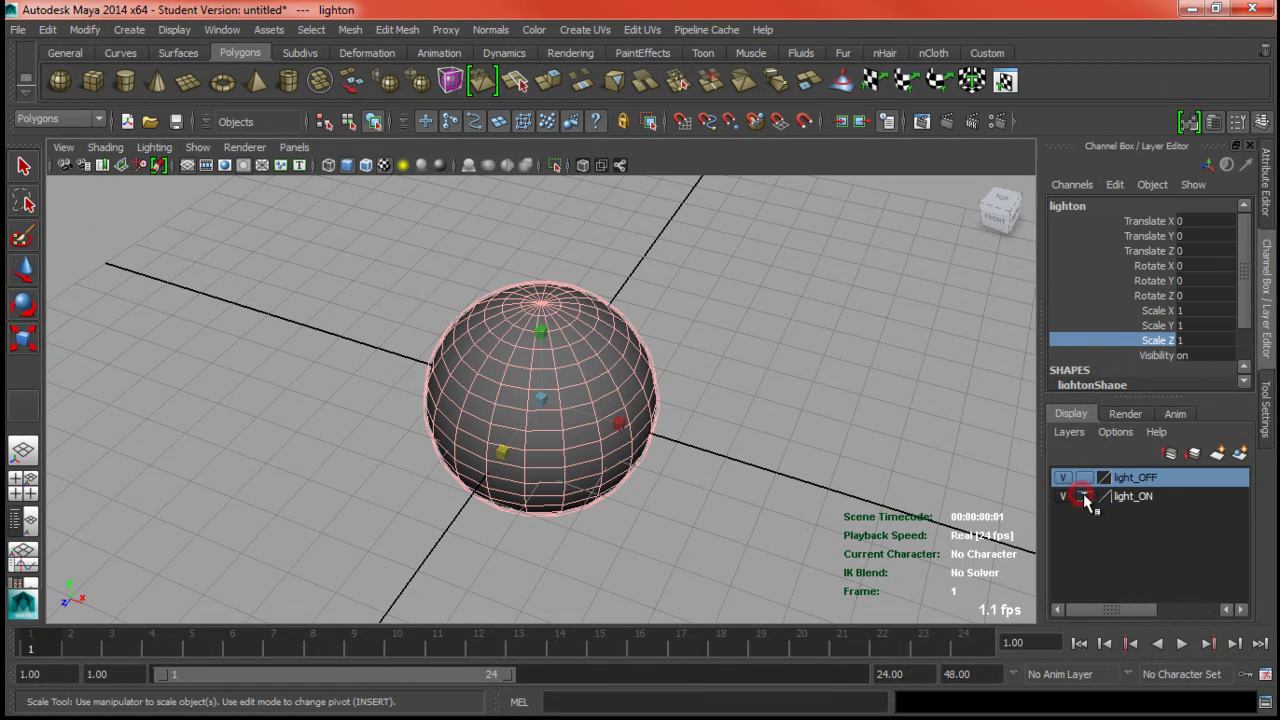
left_click(577, 312)
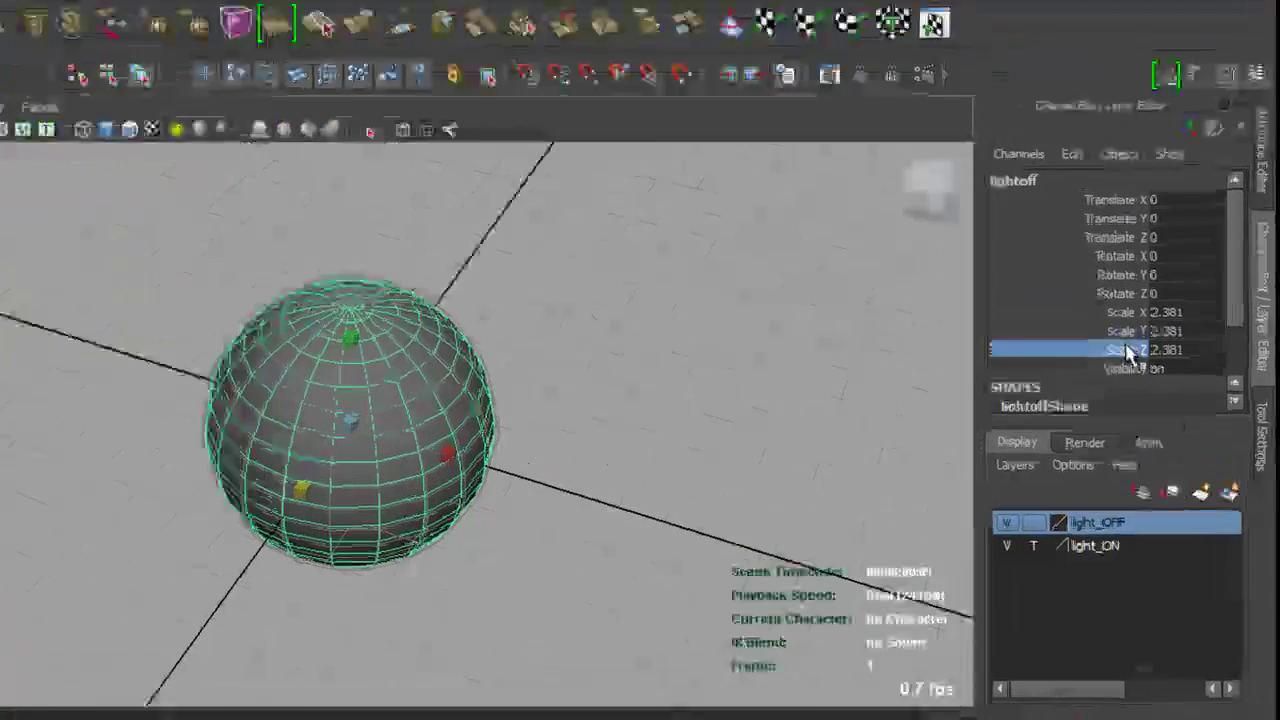
right_click(1128, 352)
left_click(994, 366)
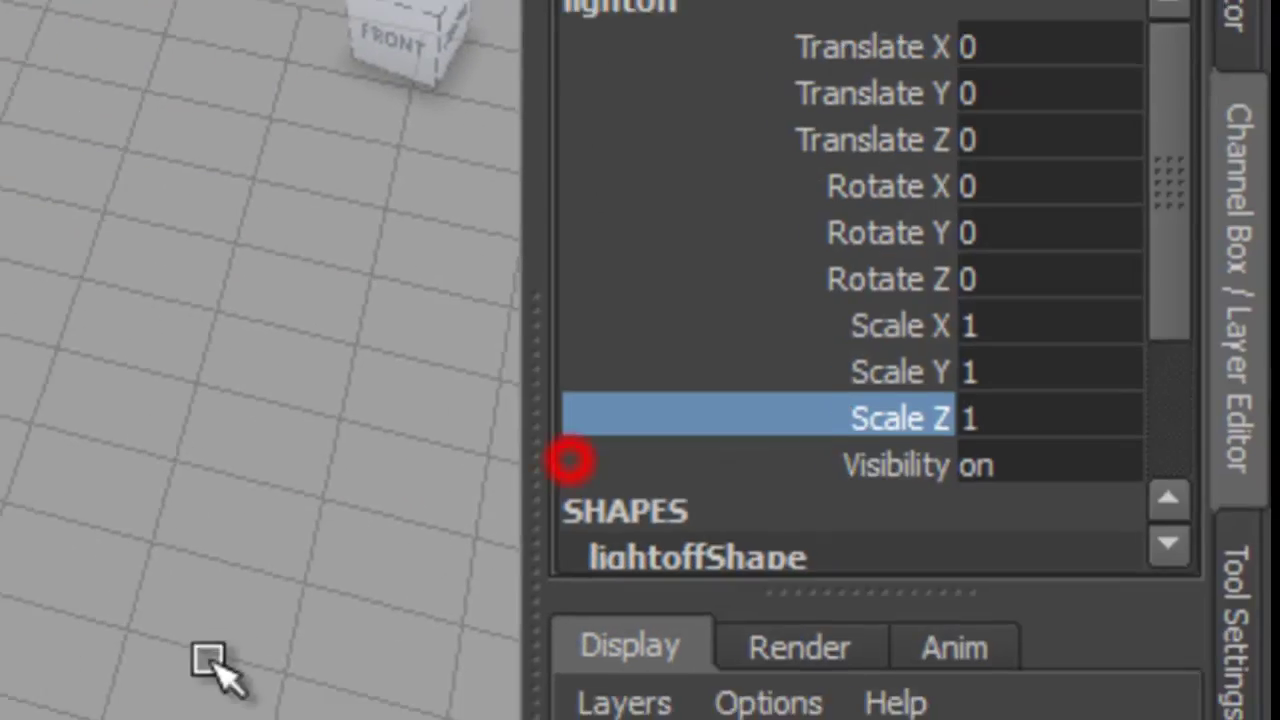
Return the light_ON layer to normal display and assign a new Surface Shader material to the outer lighton sphere.
left_click(1133, 480)
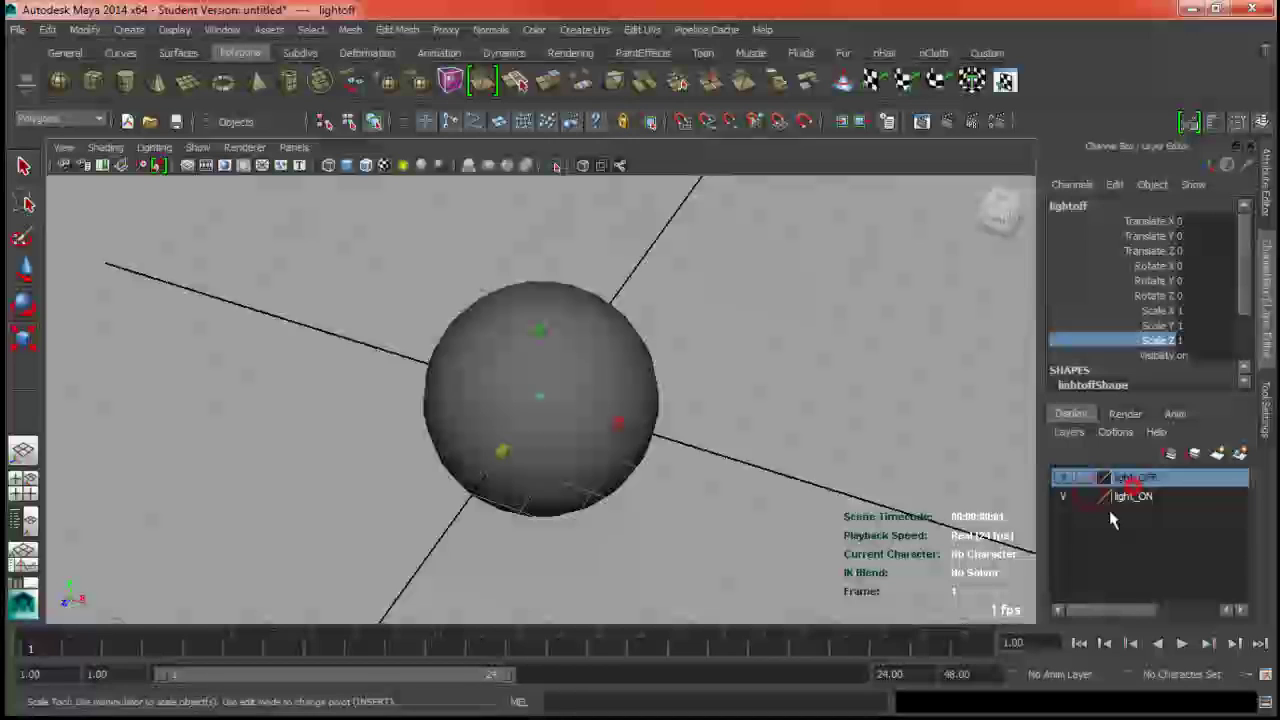
left_click(1125, 496)
left_click(652, 367)
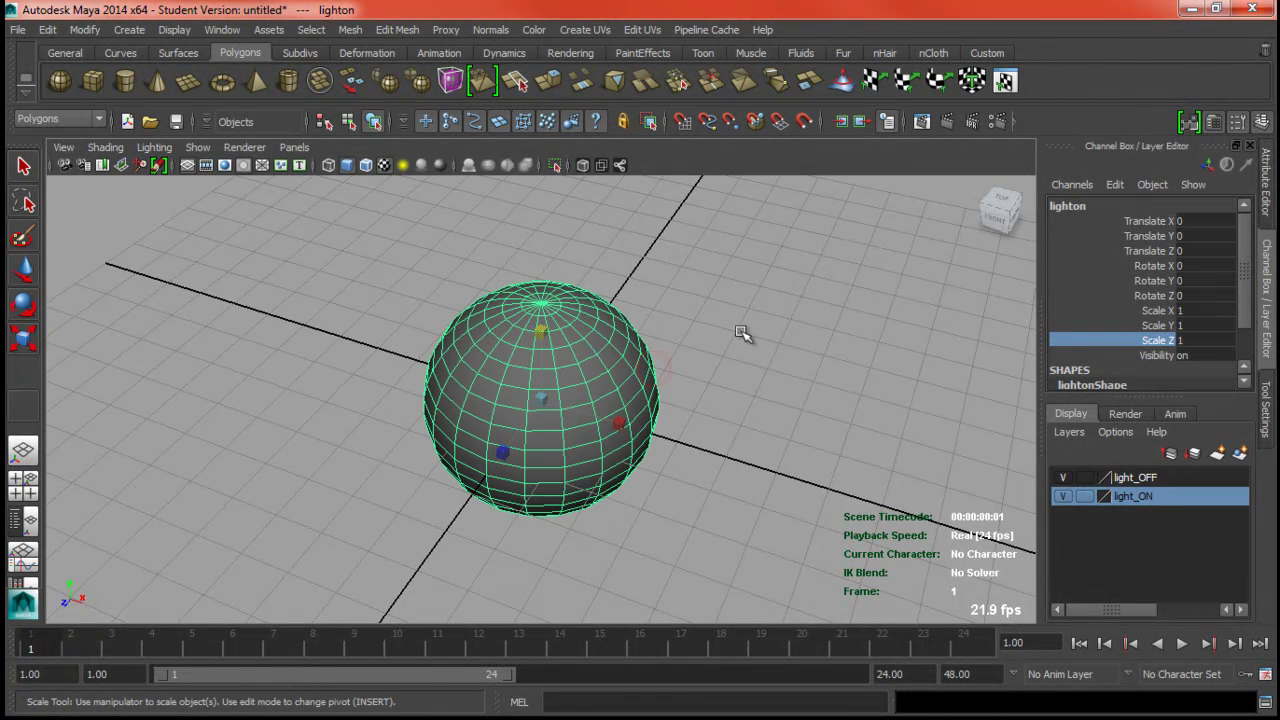
right_click_drag(617, 296, 640, 636)
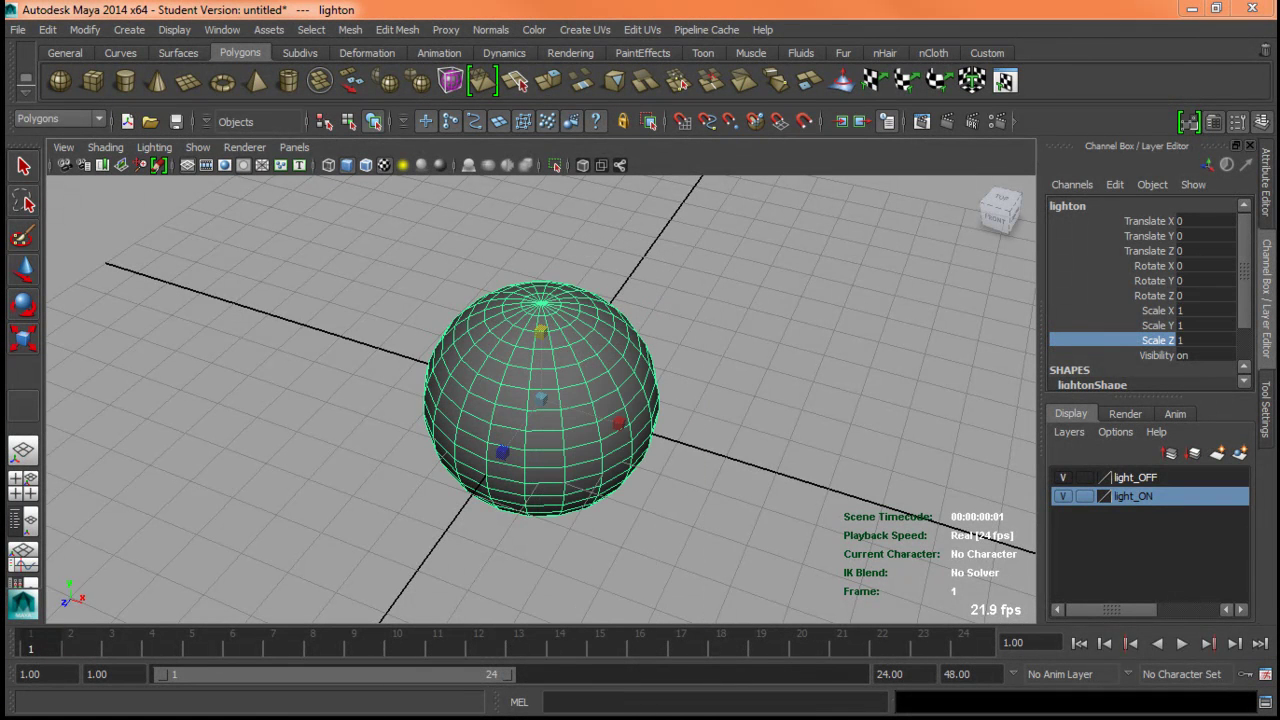
left_click_drag(150, 117, 707, 21)
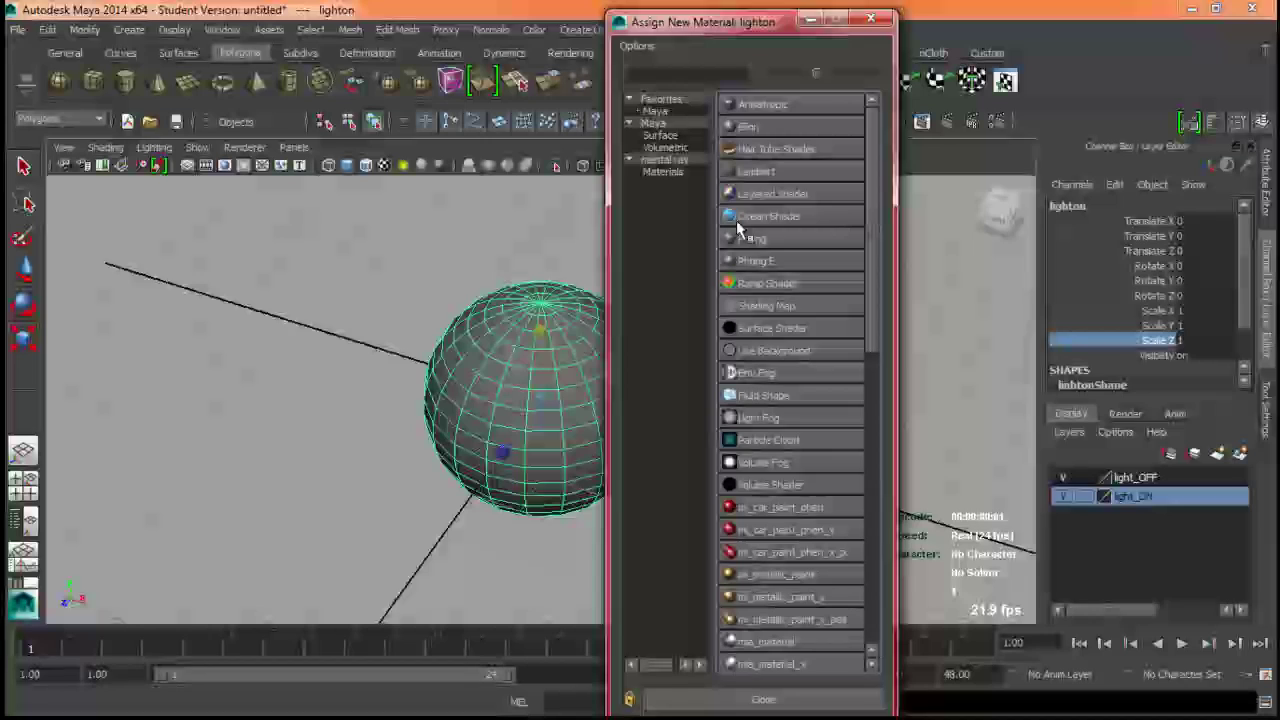
left_click(775, 327)
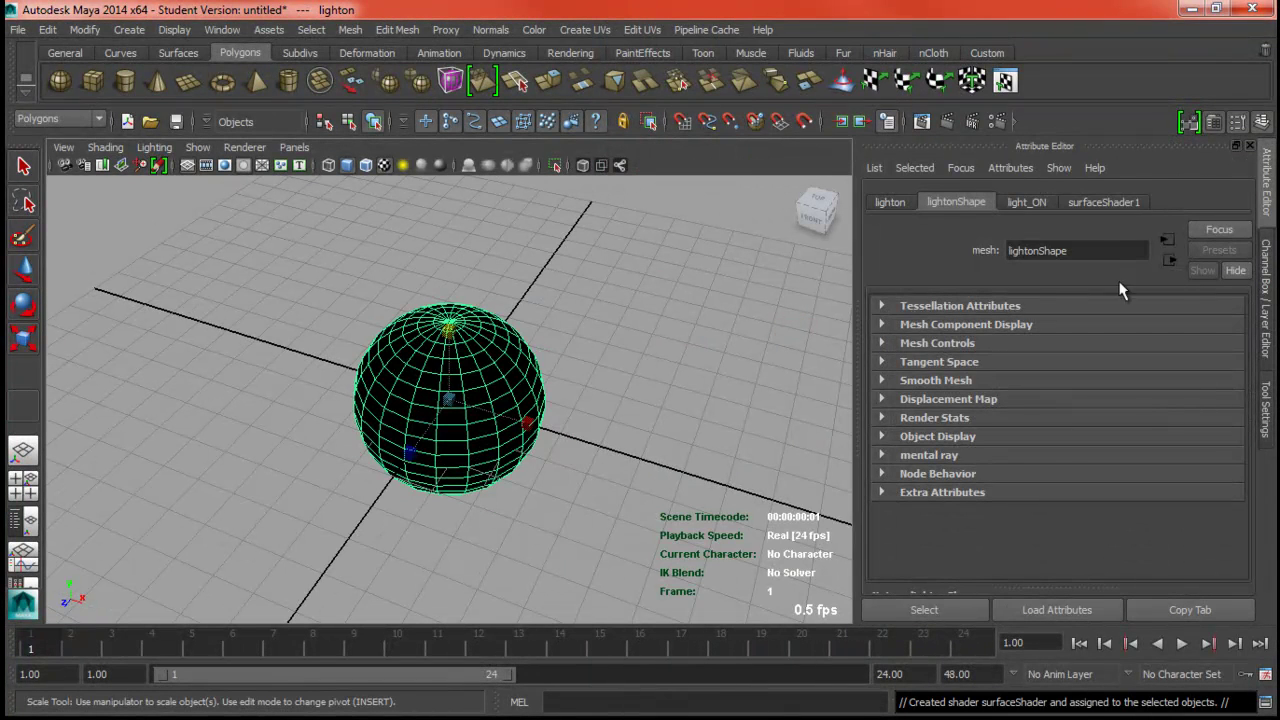
Rename the lighton sphere's surface shader light and set its Out Color and Out Glow Color to white.
left_click(1131, 202)
left_click_drag(1113, 246, 933, 248)
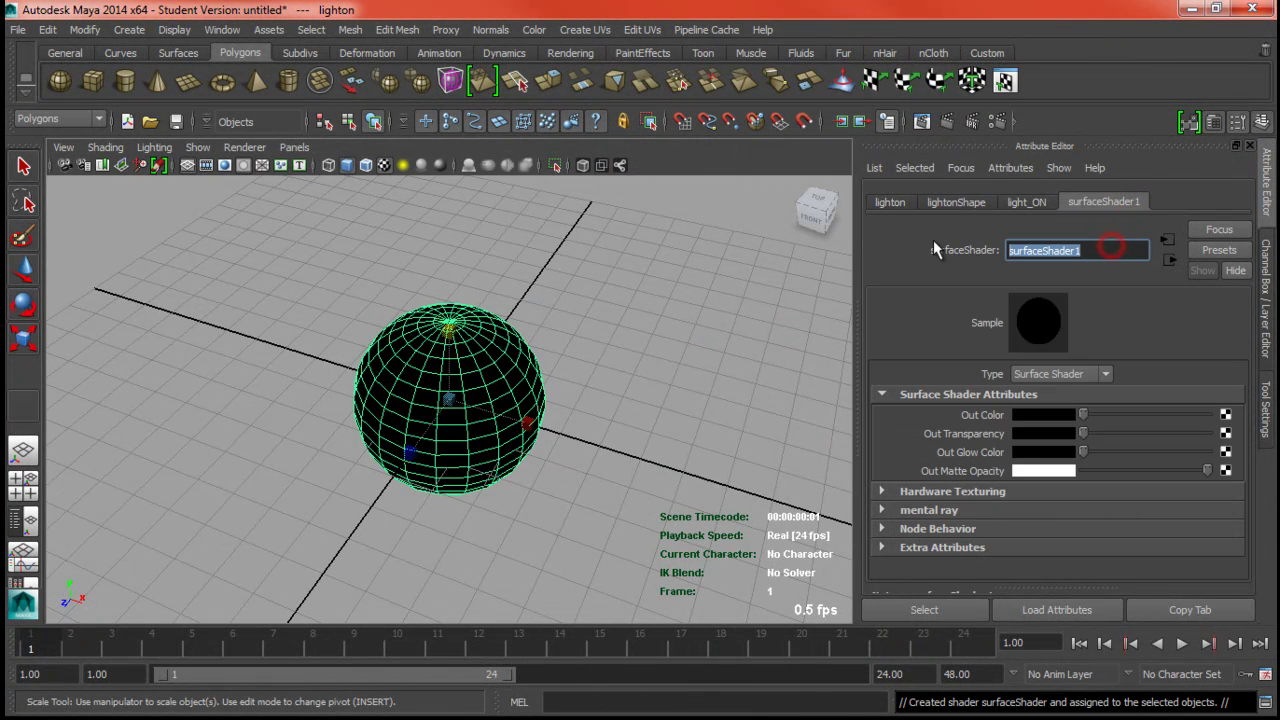
type("light")
key("Return")
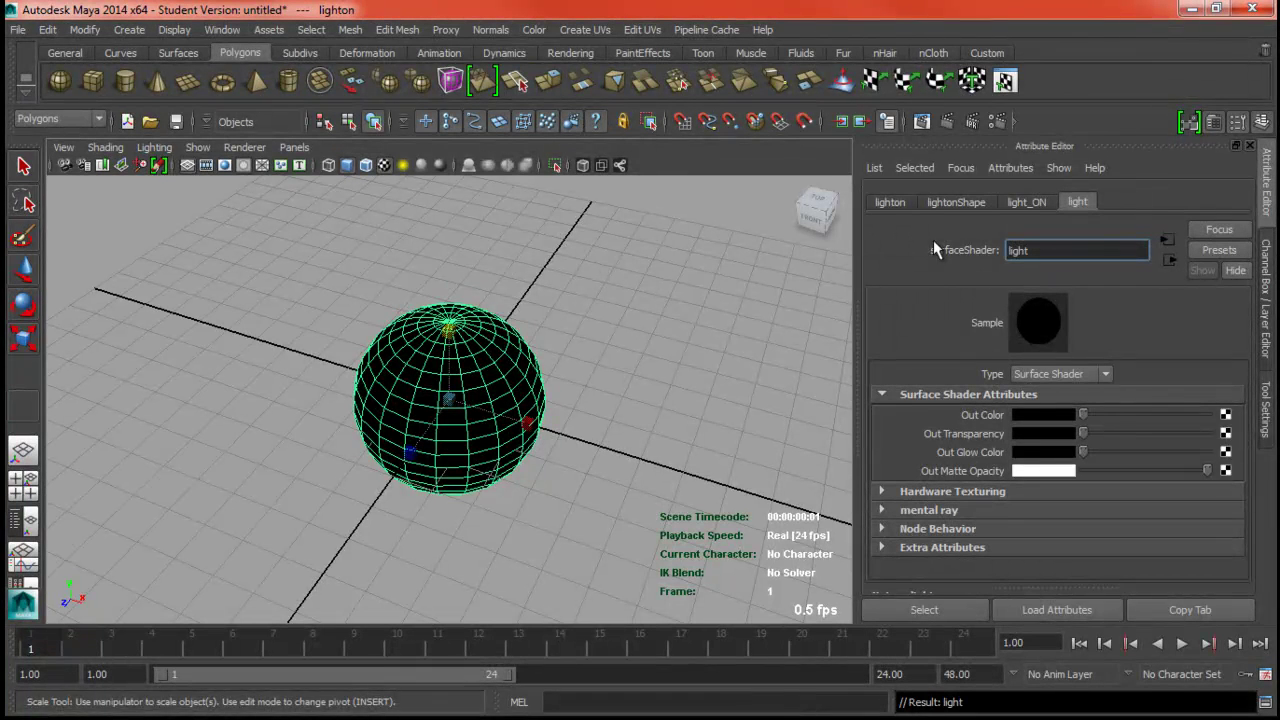
left_click_drag(1089, 414, 1207, 414)
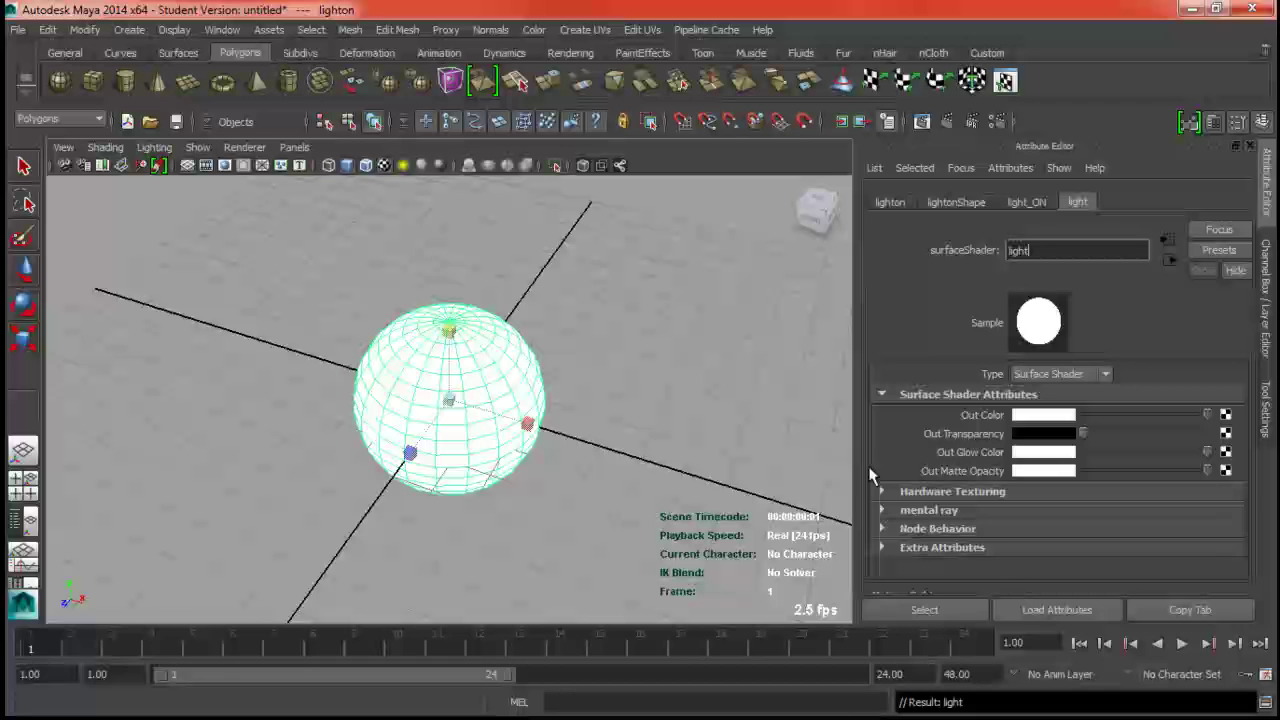
left_click(779, 361)
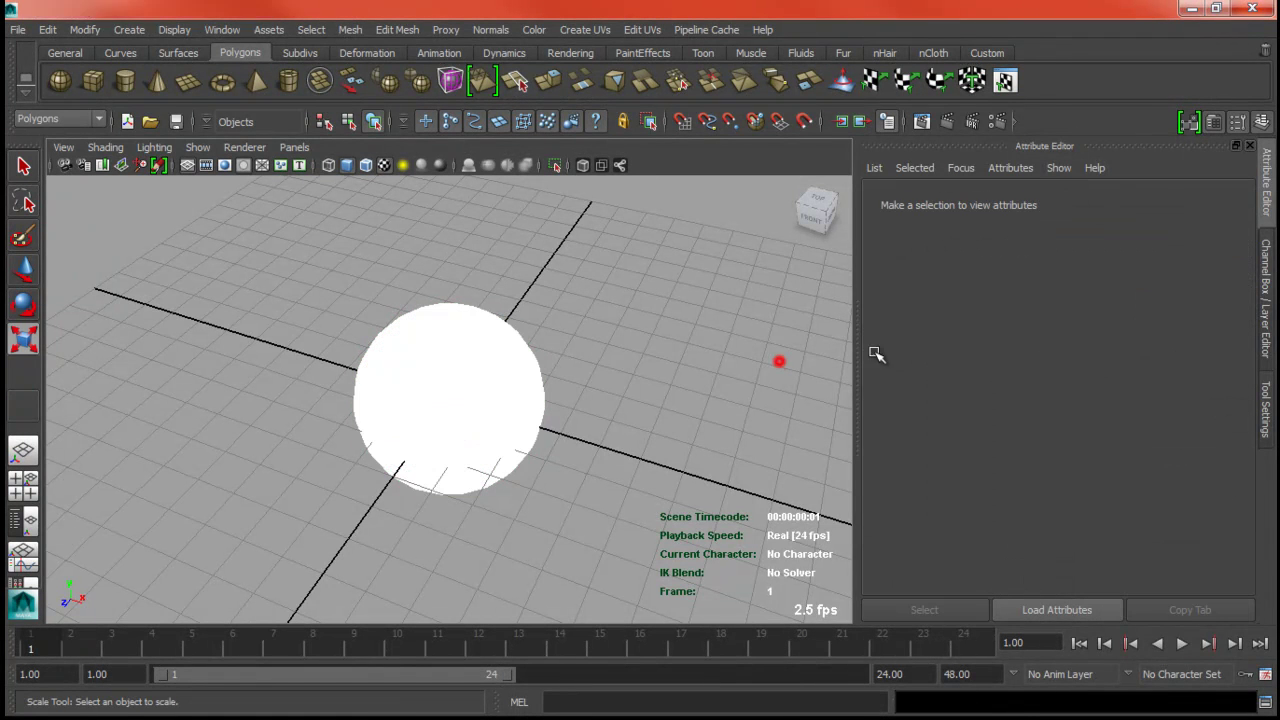
left_click(1266, 295)
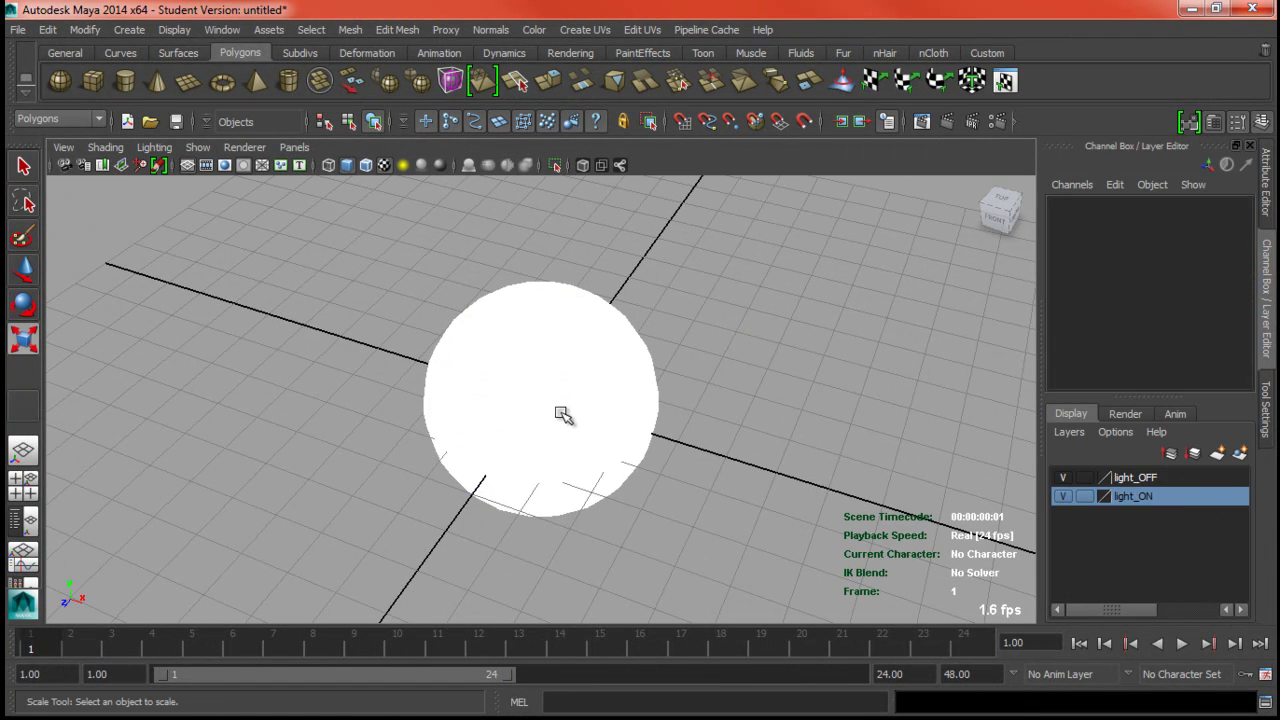
Template the light_ON layer to reach the inner sphere, and parent the lighton sphere to the lightoff sphere.
left_click(575, 368)
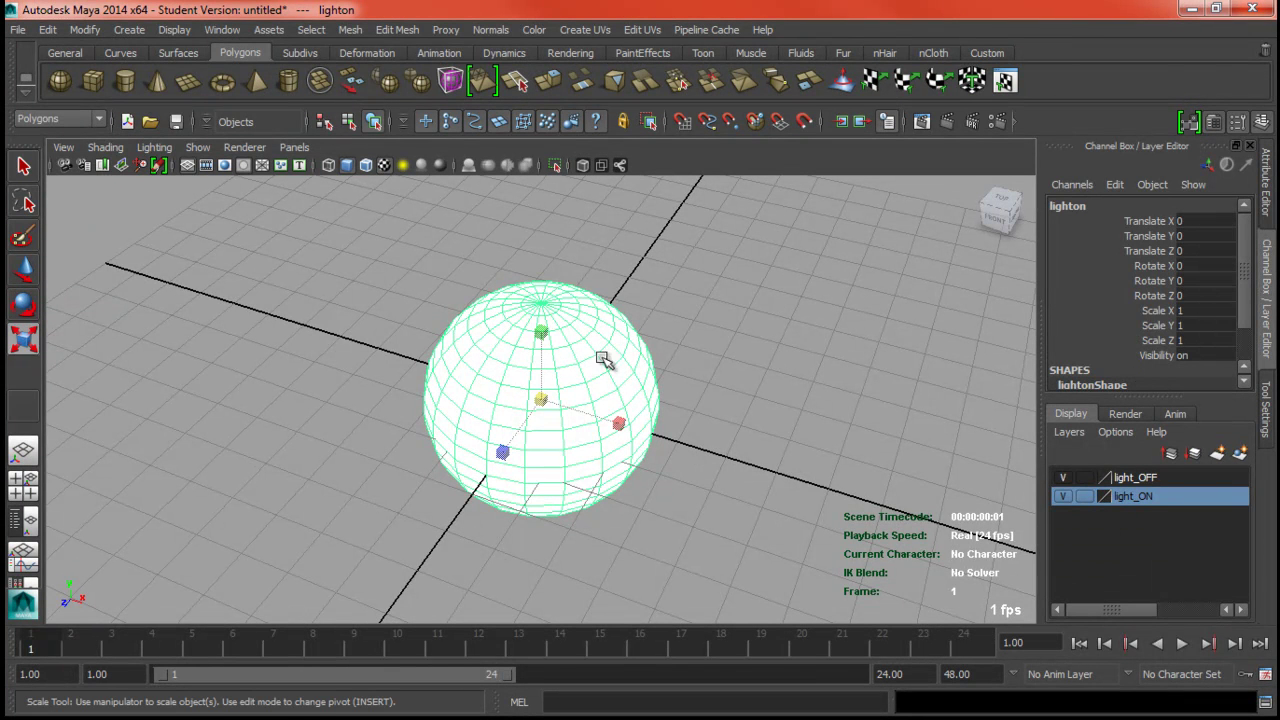
left_click(1084, 496)
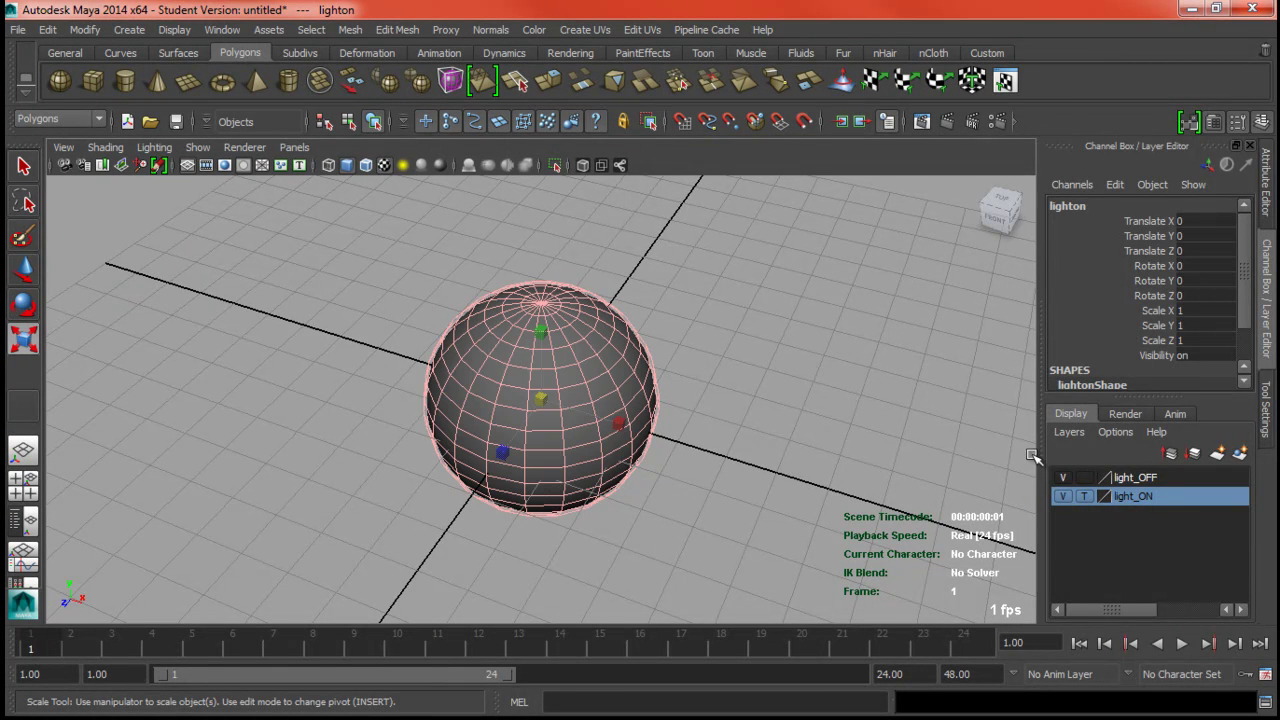
left_click(600, 352)
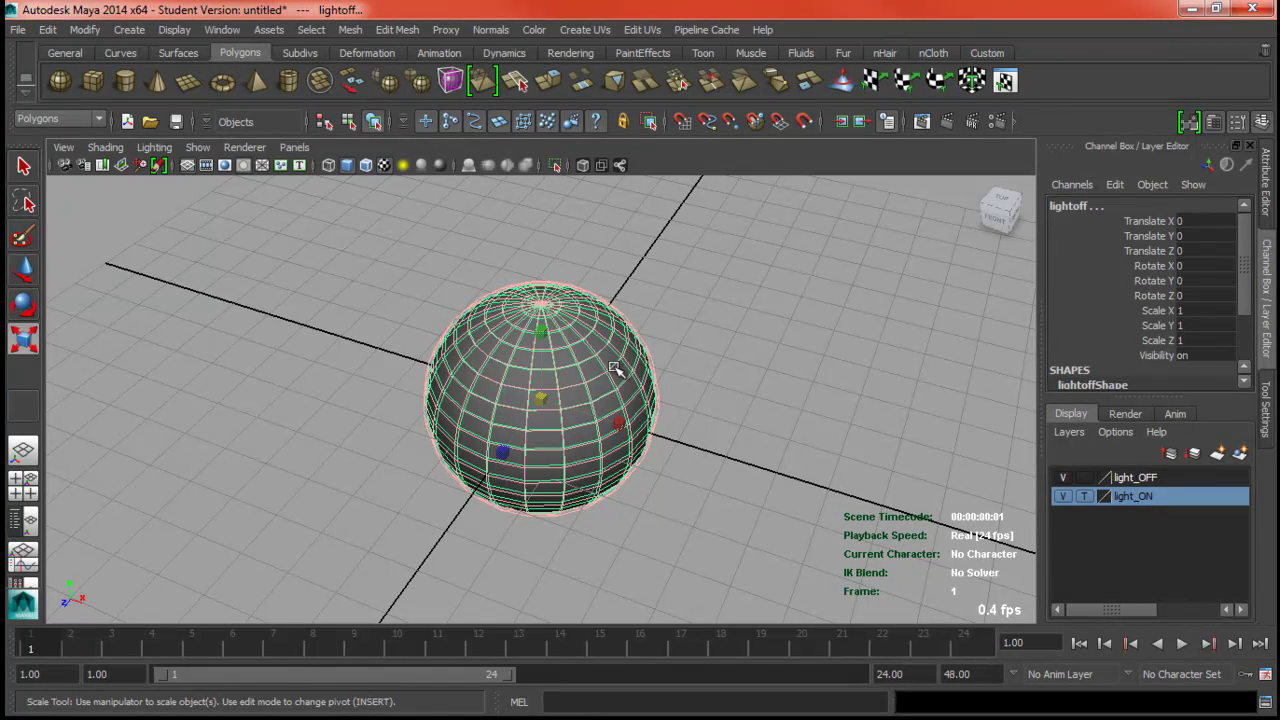
key("p")
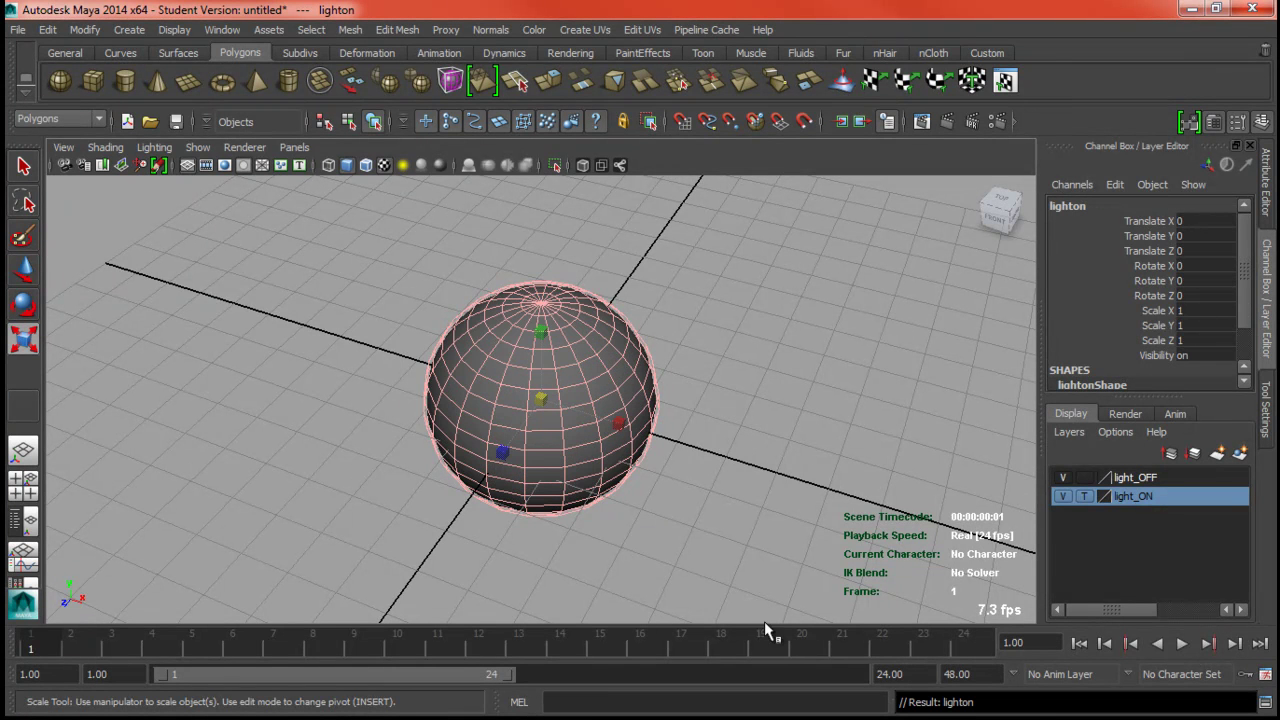
Set the light_ON layer to reference, keep light_OFF in normal display, and select the lightoff sphere.
left_click(1084, 478)
left_click(1085, 496)
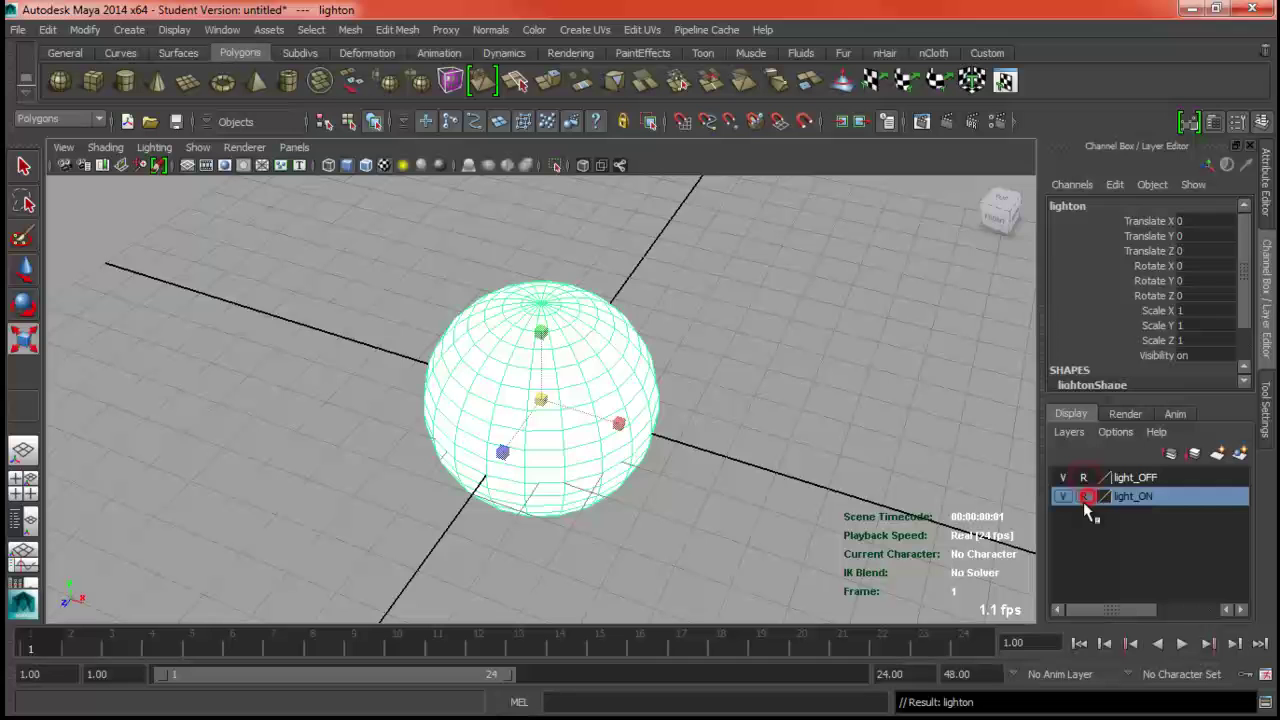
left_click(584, 336)
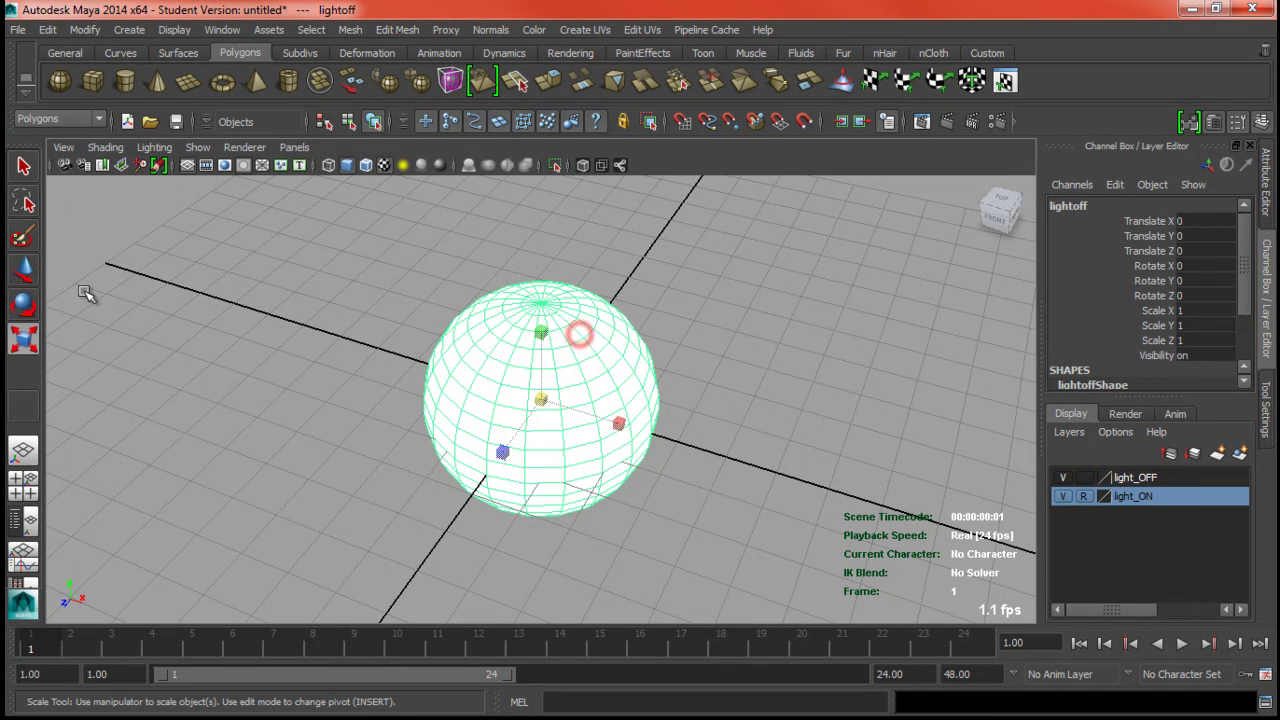
Test-move the lightoff sphere along Z to check its parenting with the lighton sphere, and undo the move.
left_click(24, 268)
left_click_drag(517, 440, 646, 317)
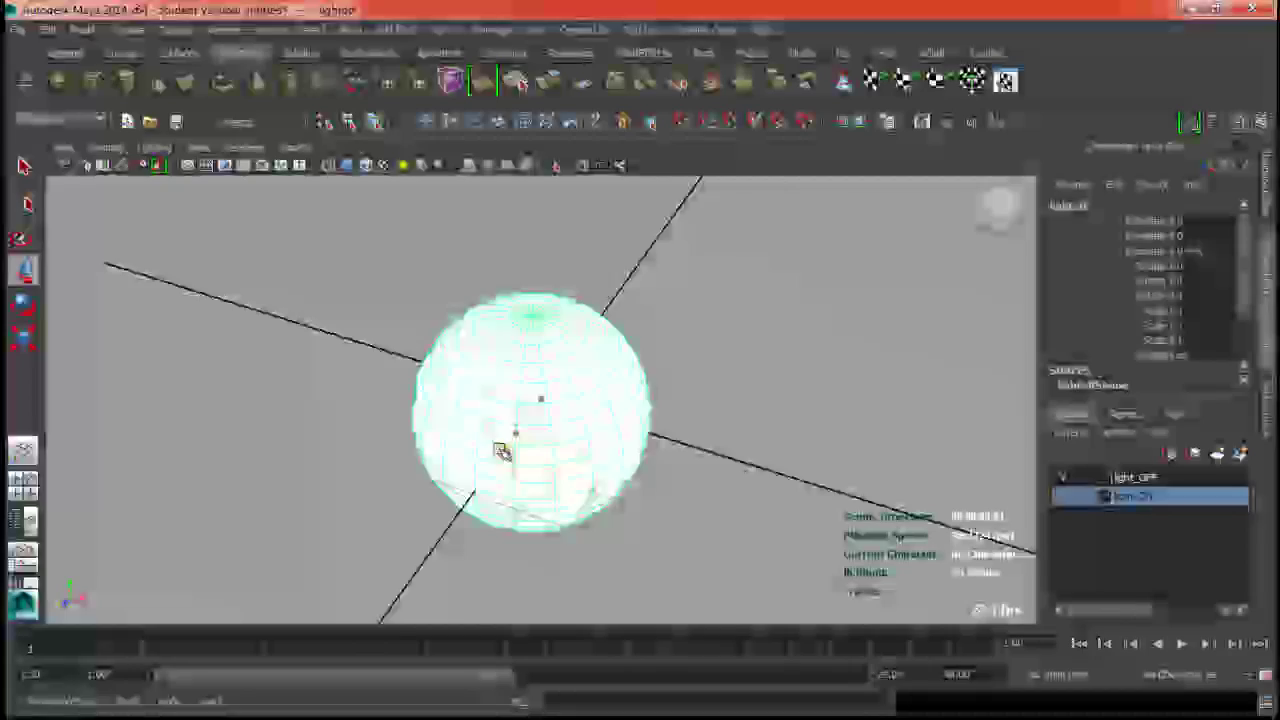
left_click_drag(500, 449, 594, 383)
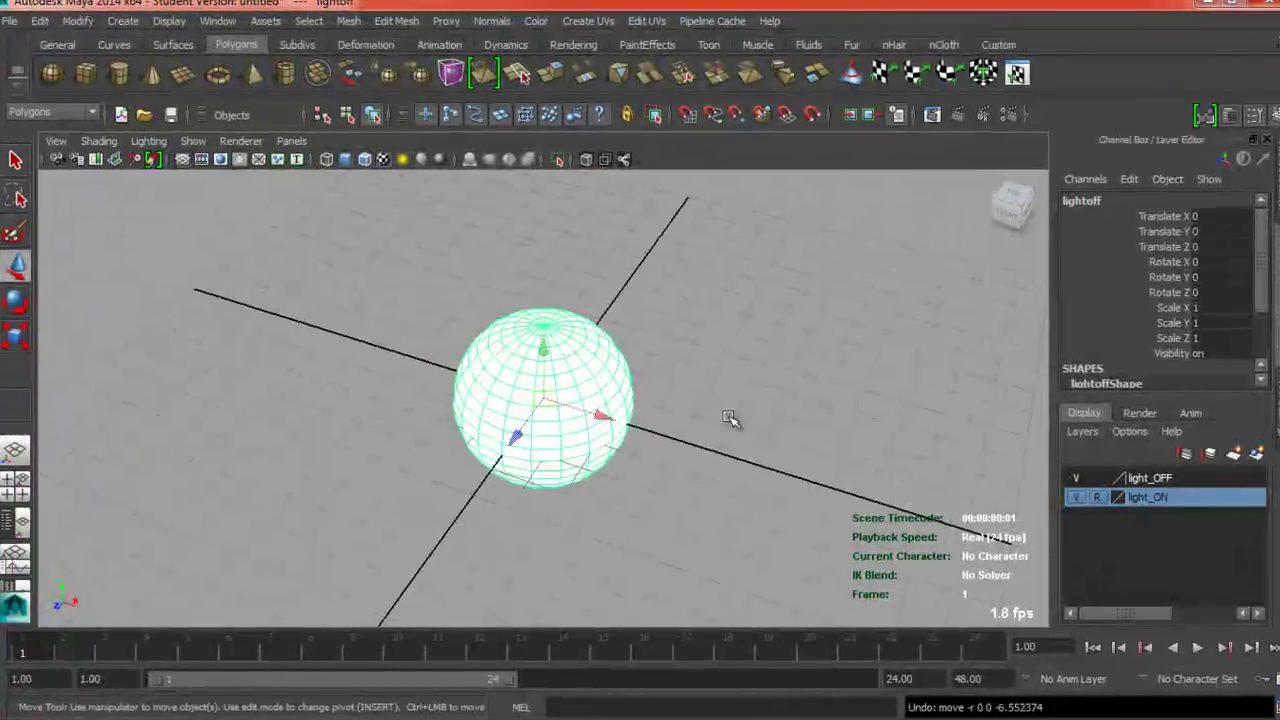
left_click(607, 362)
left_click(768, 371)
left_click(686, 349)
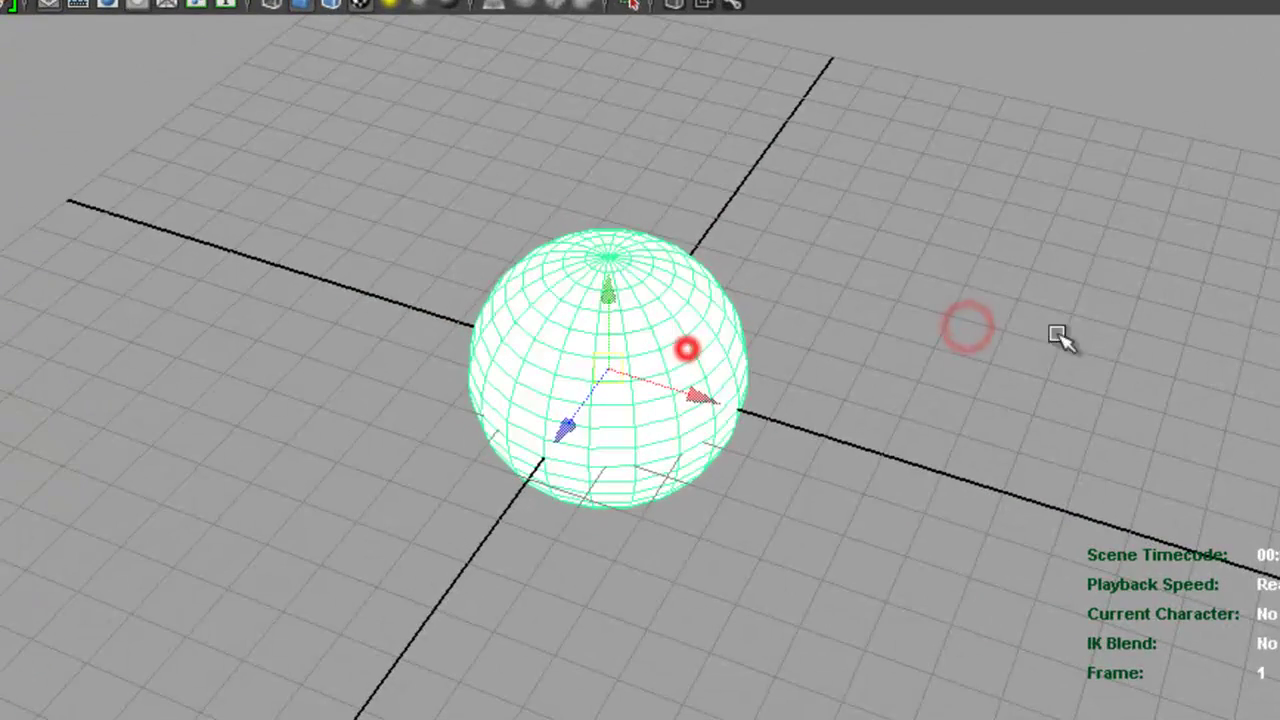
key("r")
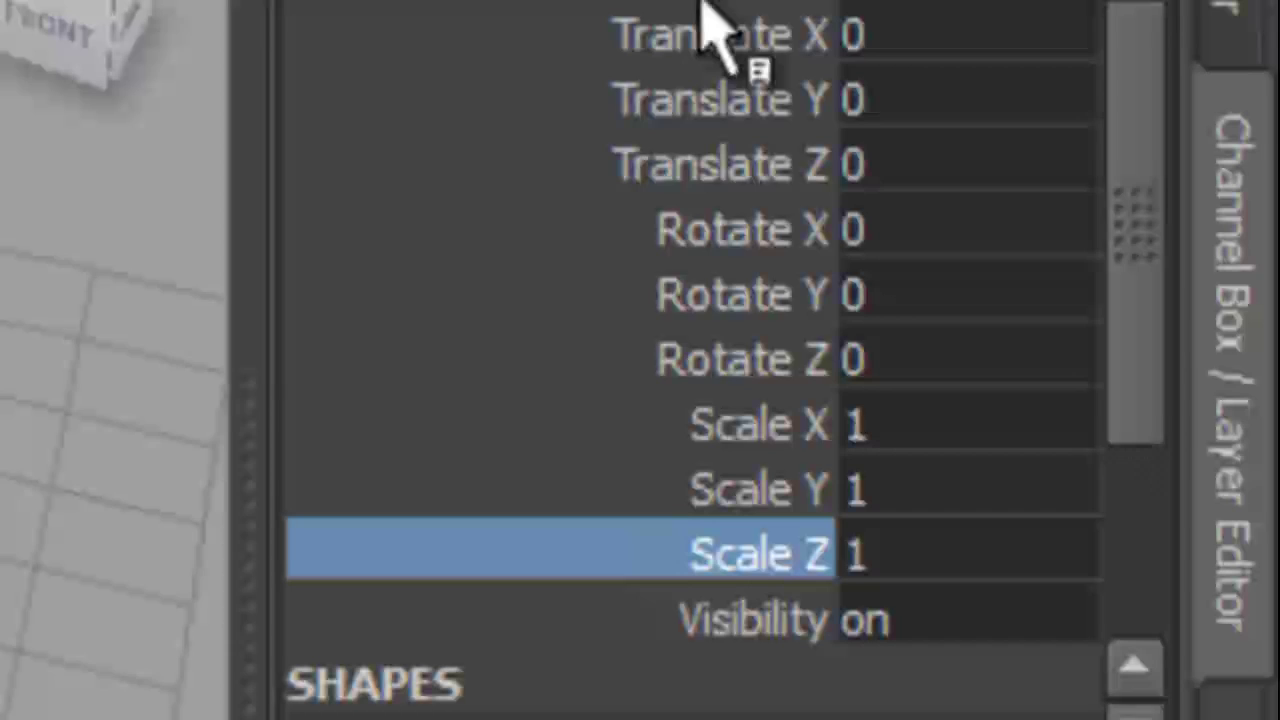
left_click_drag(757, 34, 769, 594)
right_click(700, 350)
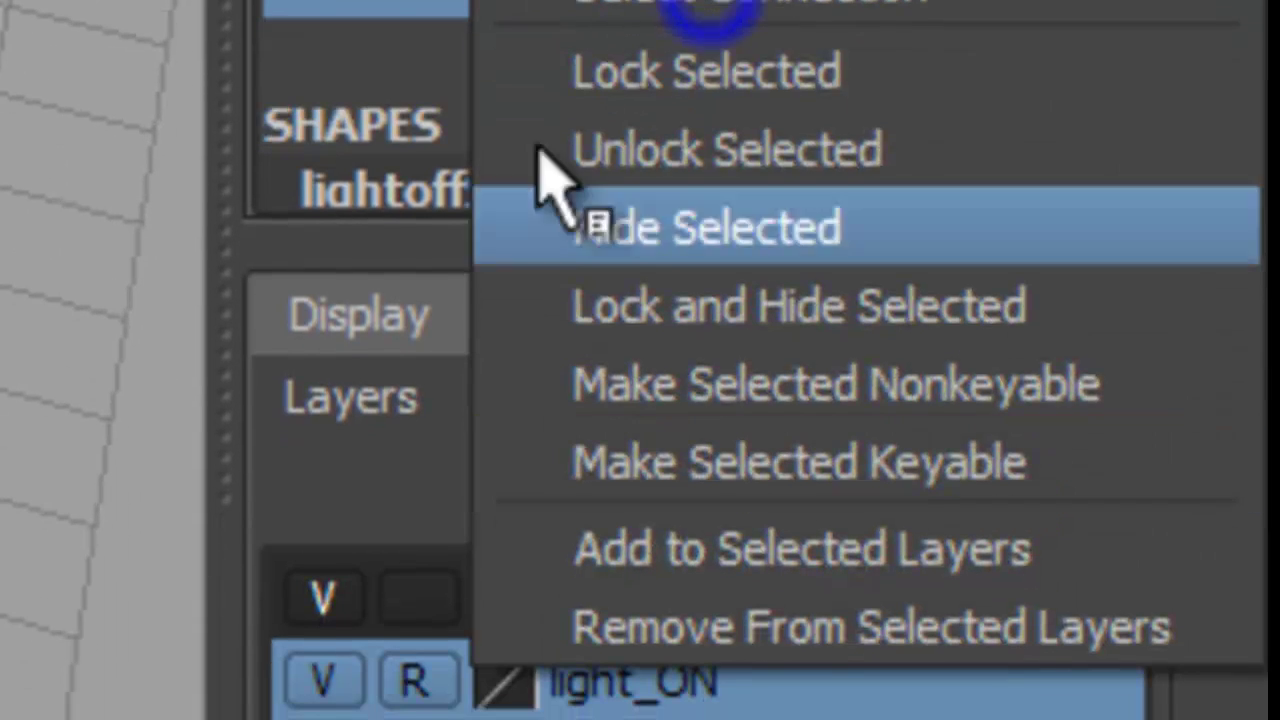
left_click(832, 668)
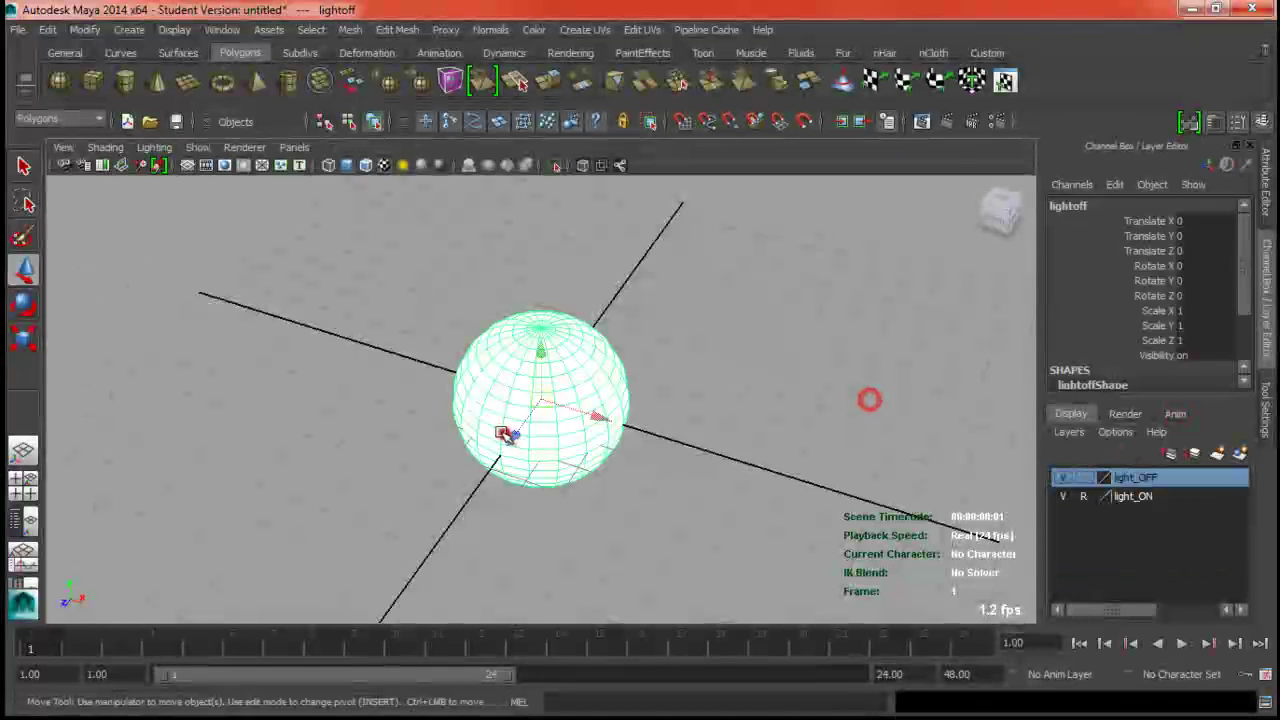
Move the lightoff sphere about 6.5 units along negative Z and create a polygon cube at the origin.
left_click_drag(517, 440, 703, 362)
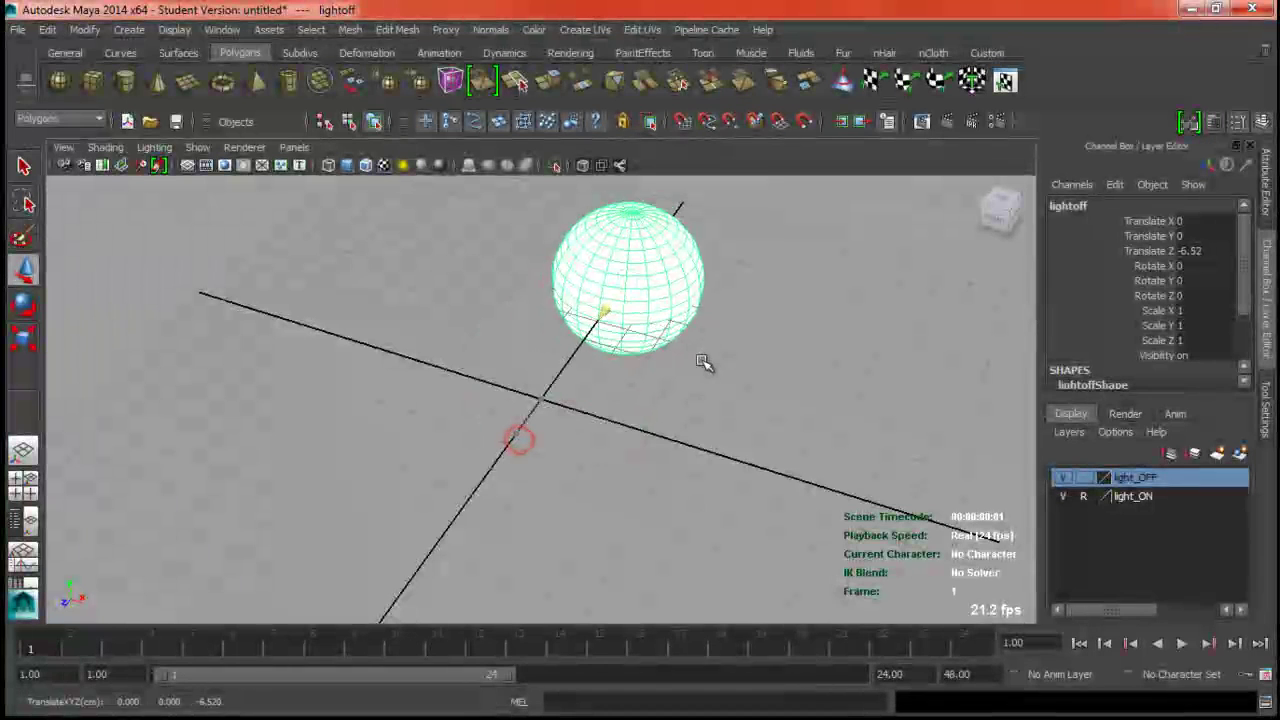
left_click(766, 353)
left_click(129, 29)
mouse_move(175, 74)
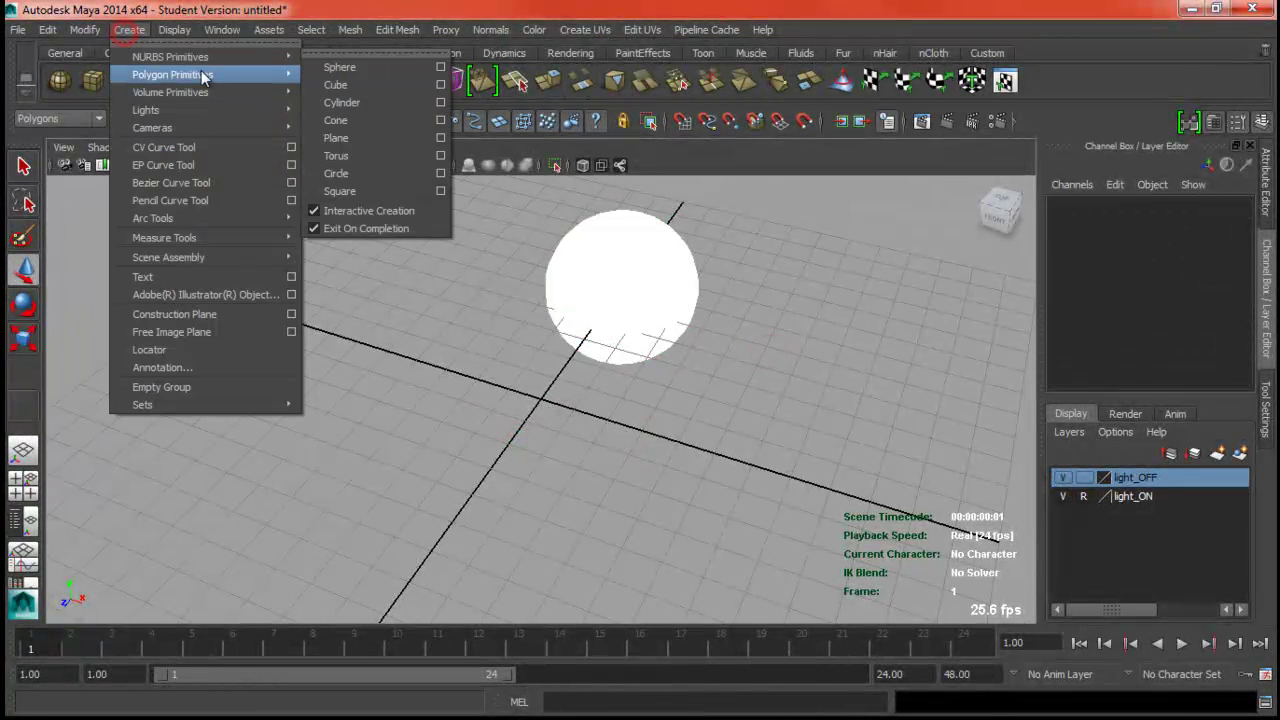
left_click(340, 102)
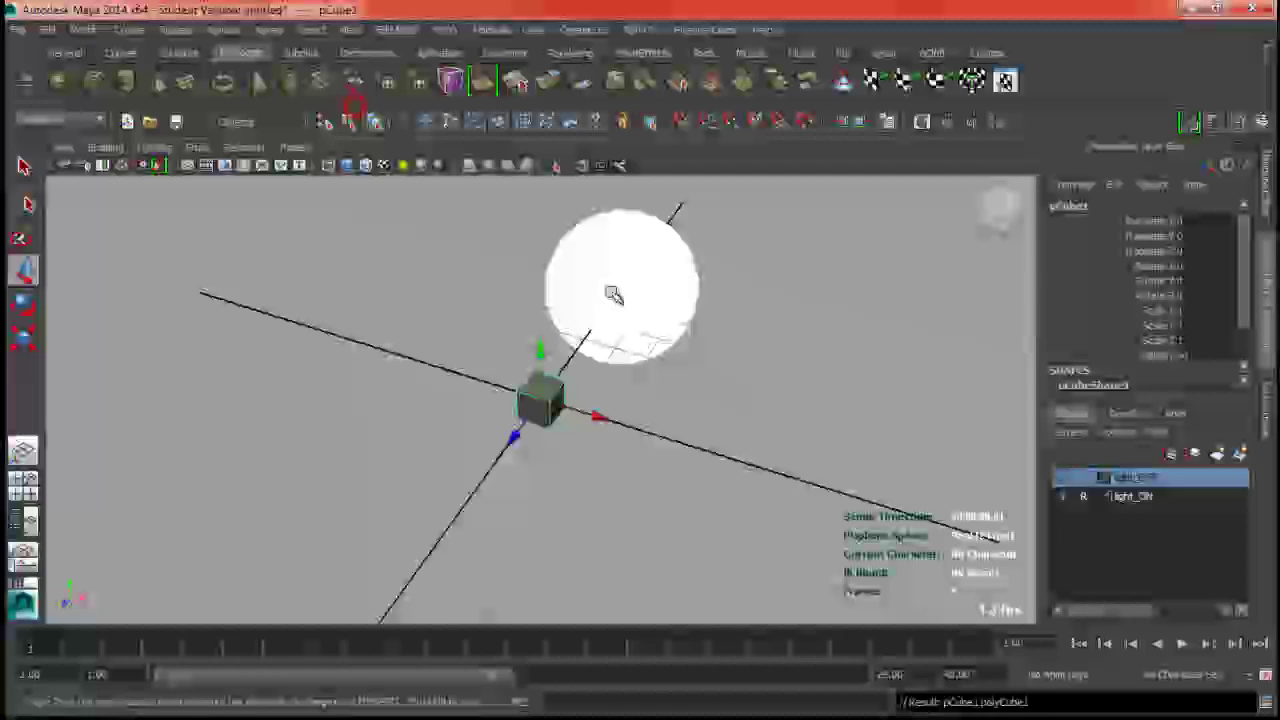
Scale the cube into a flat switch base, about 3.276 in X, 0.513 in Y and 2.365 in Z.
key("r")
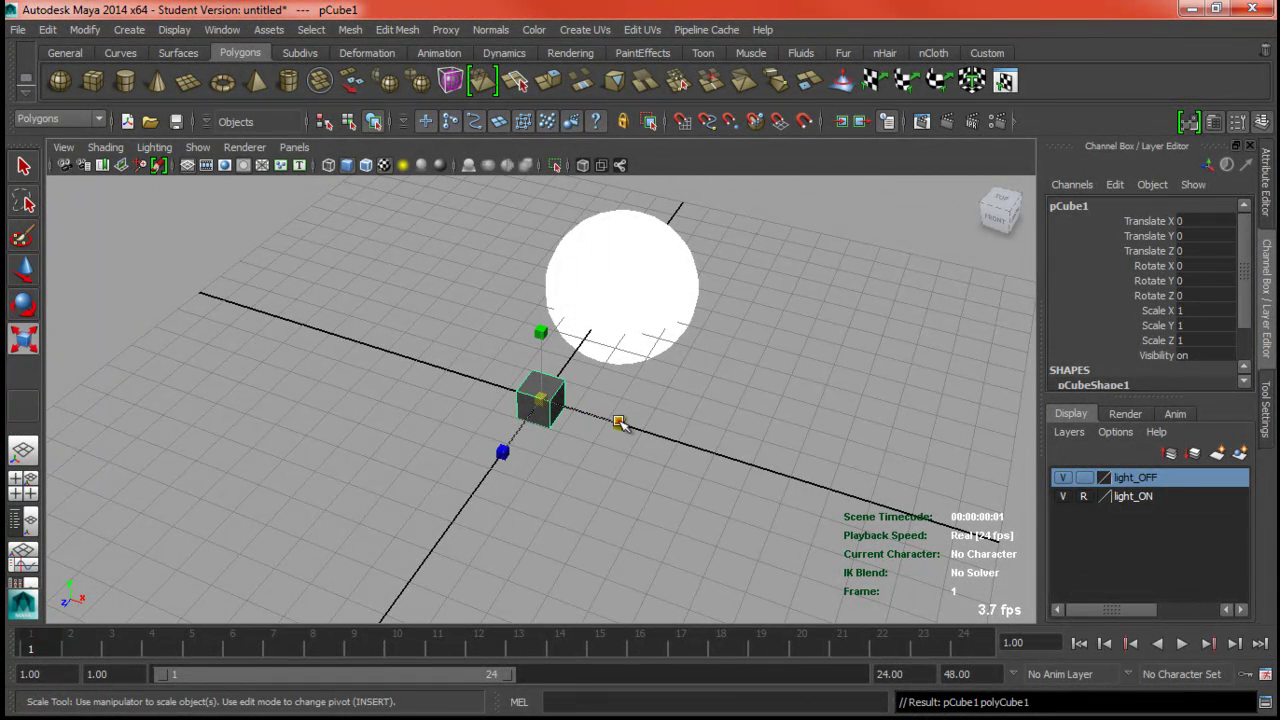
left_click_drag(619, 423, 818, 479)
left_click_drag(502, 452, 413, 497)
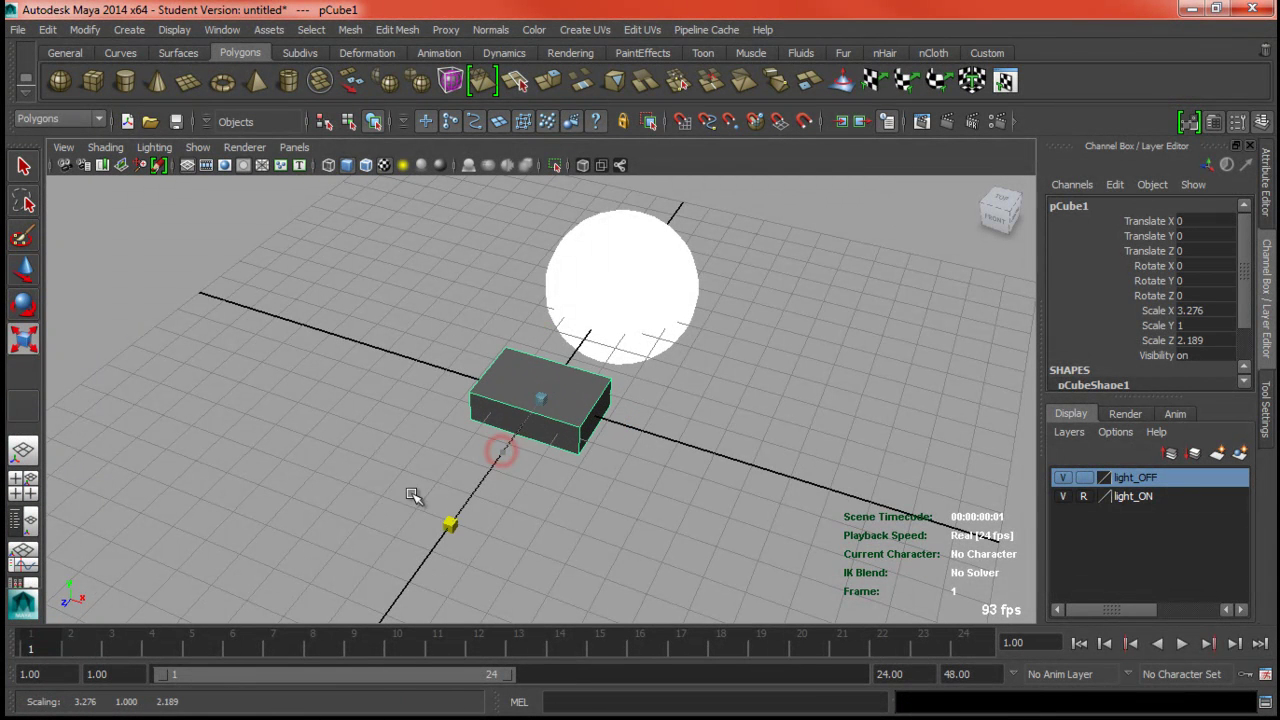
left_click(528, 449)
left_click_drag(432, 419, 371, 393, "alt")
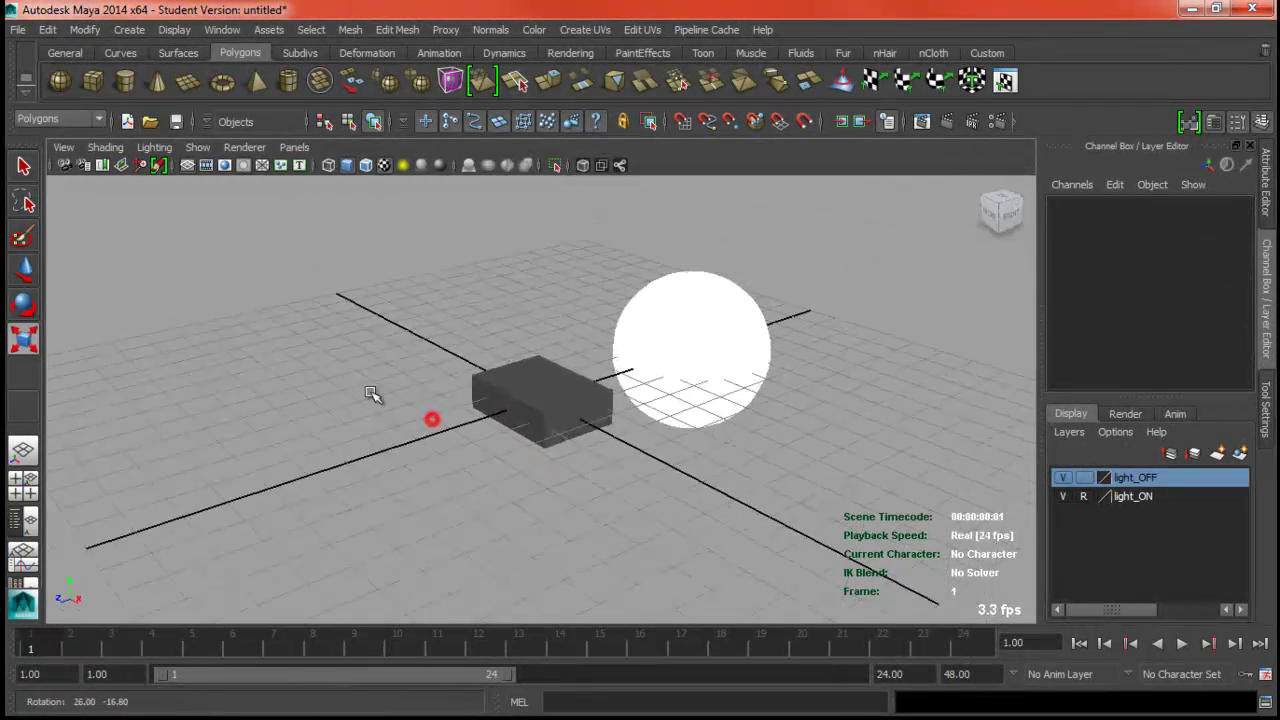
left_click(569, 392)
scroll(555, 370, "down", 4)
key("f")
left_click_drag(539, 323, 550, 361)
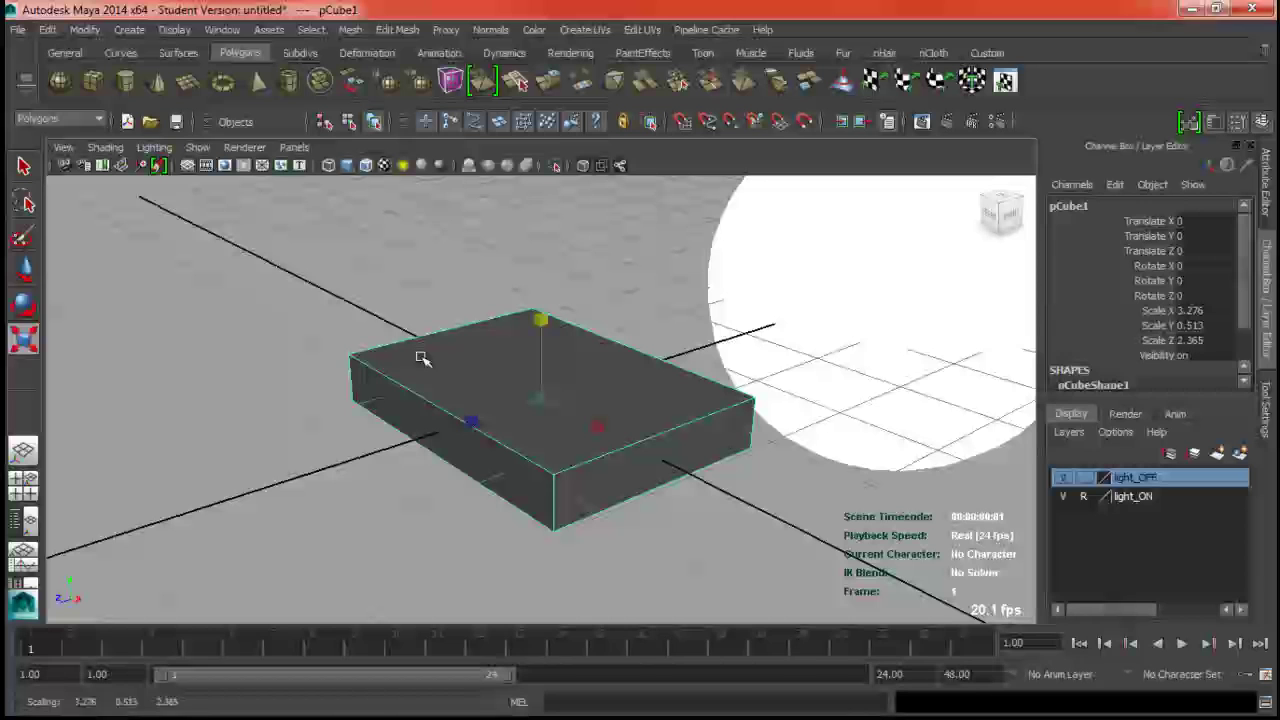
Duplicate the switch base, scale the copy to about 2.361 in X and 1.251 in Z, and raise it to about 0.349 in Y.
key("ctrl+d")
left_click_drag(460, 421, 511, 425)
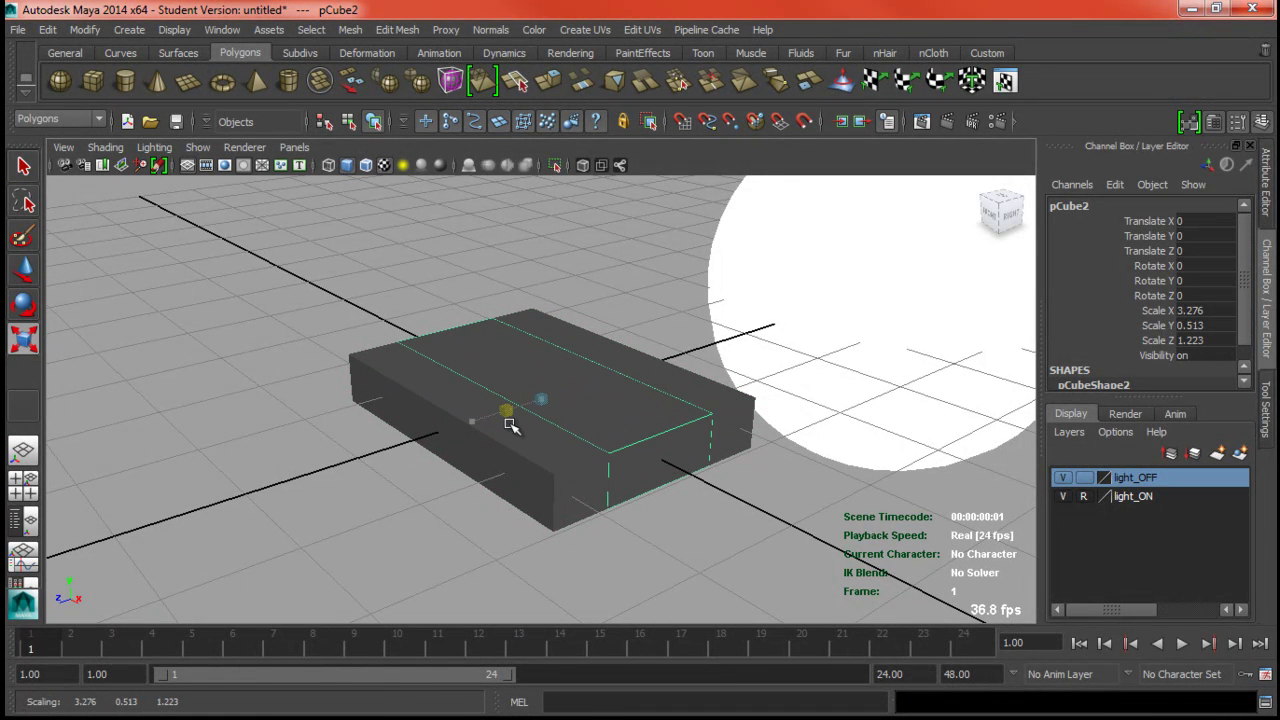
left_click_drag(591, 424, 581, 423)
left_click_drag(477, 417, 523, 429, "alt")
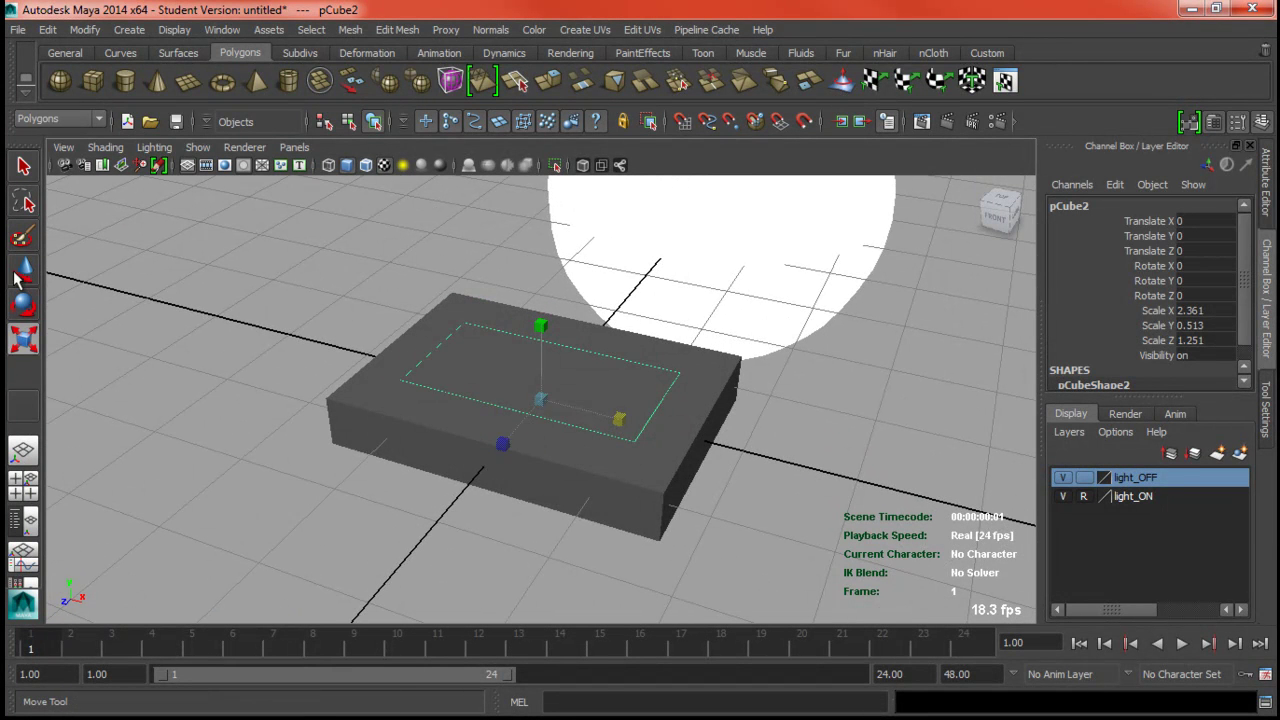
key("w")
left_click_drag(538, 350, 530, 318)
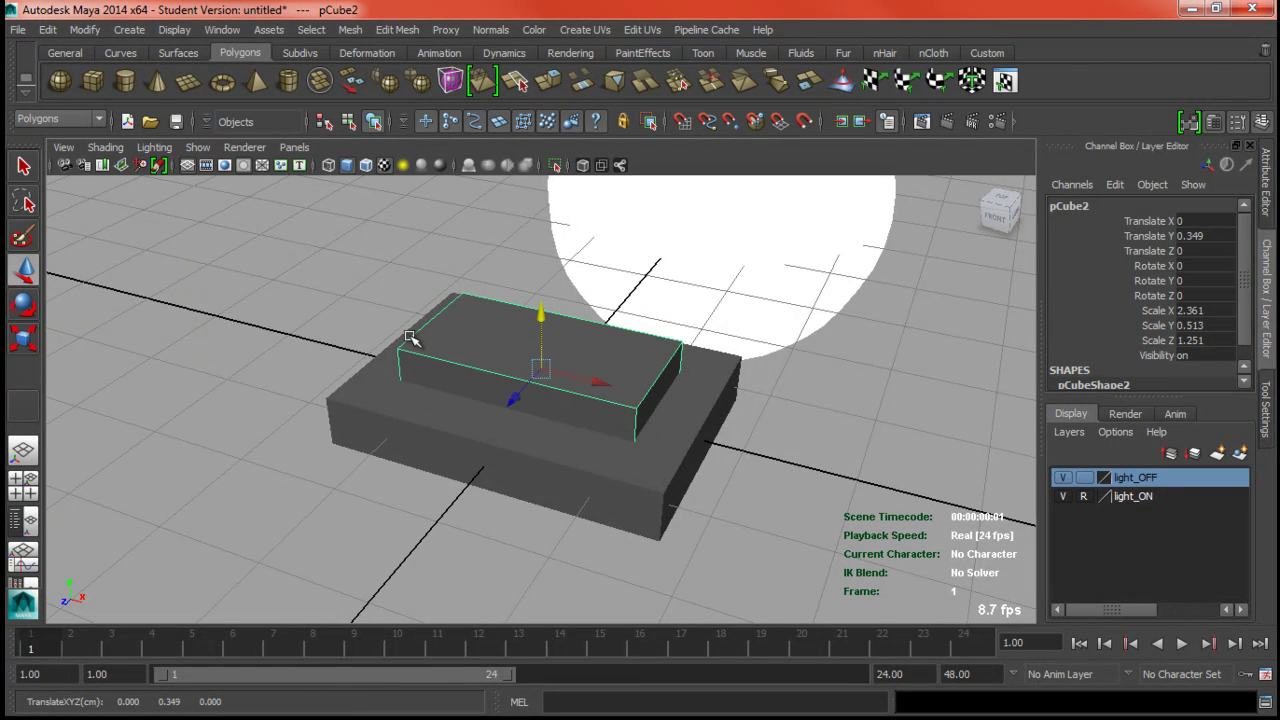
Duplicate the smaller upper cube and shorten the copy to about 1.291 in X to form the sliding handle.
left_click_drag(413, 344, 363, 360, "alt")
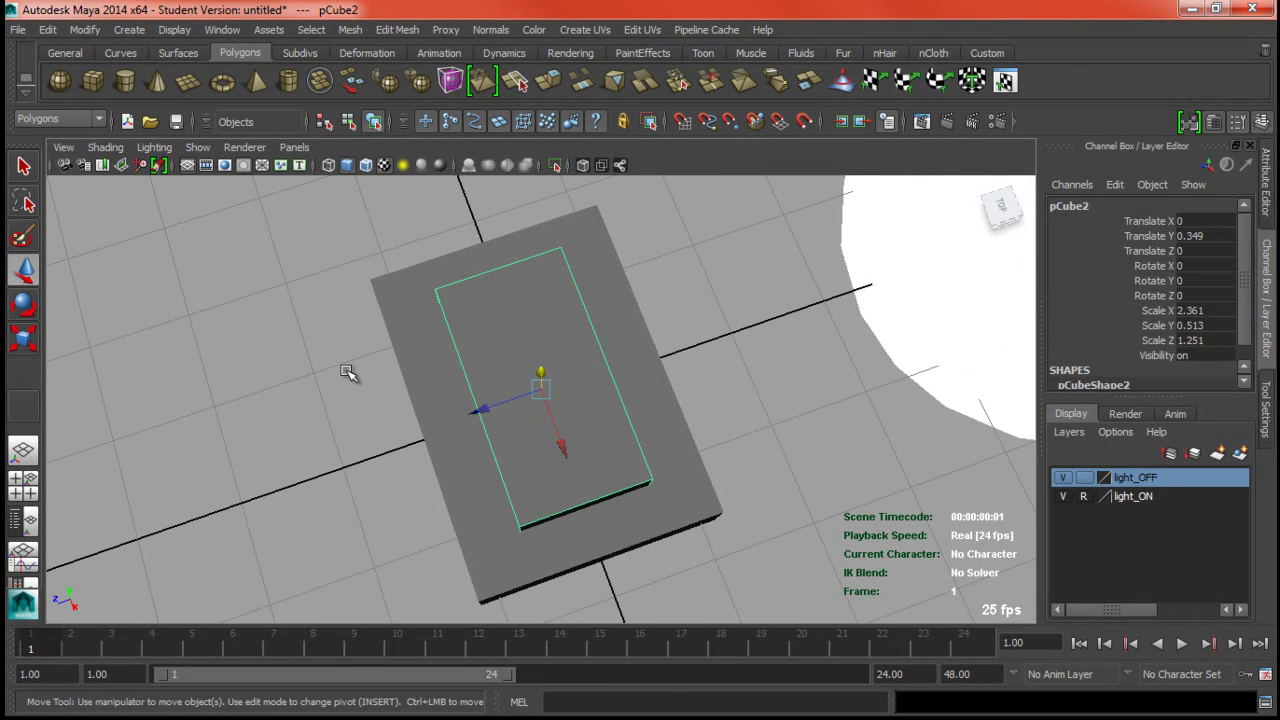
key("ctrl+d")
left_click(24, 338)
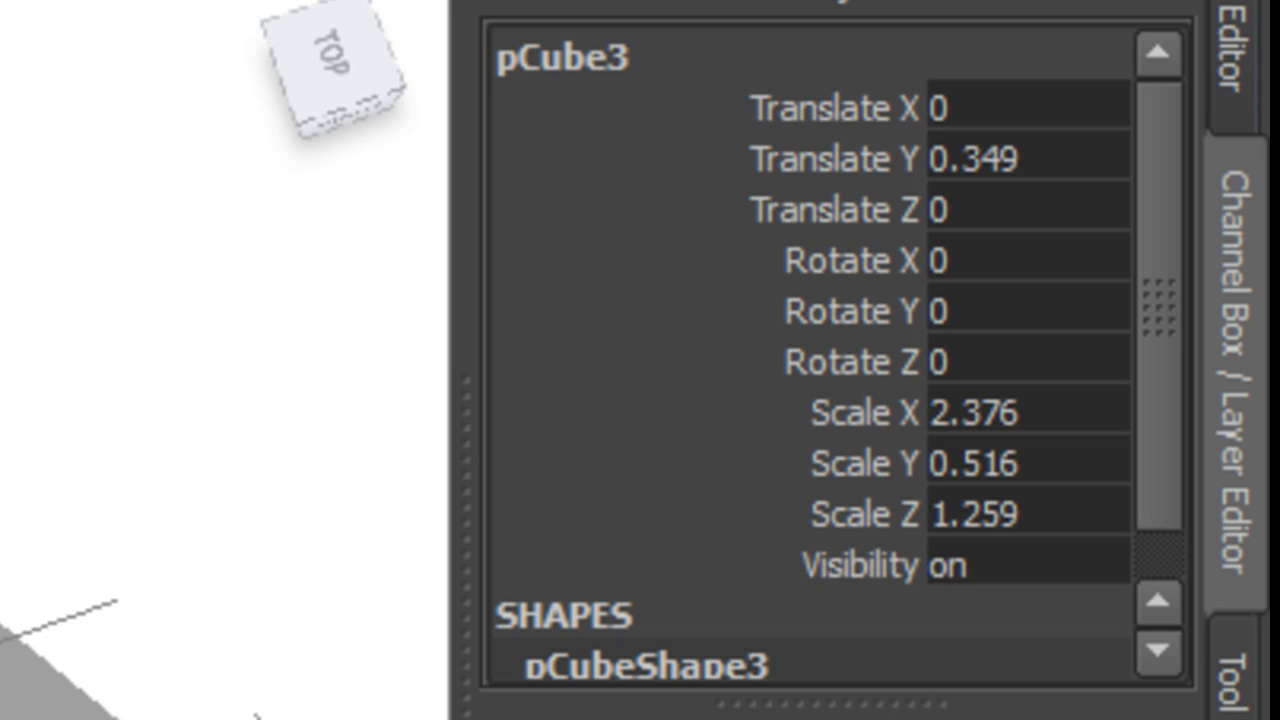
key("ctrl+z")
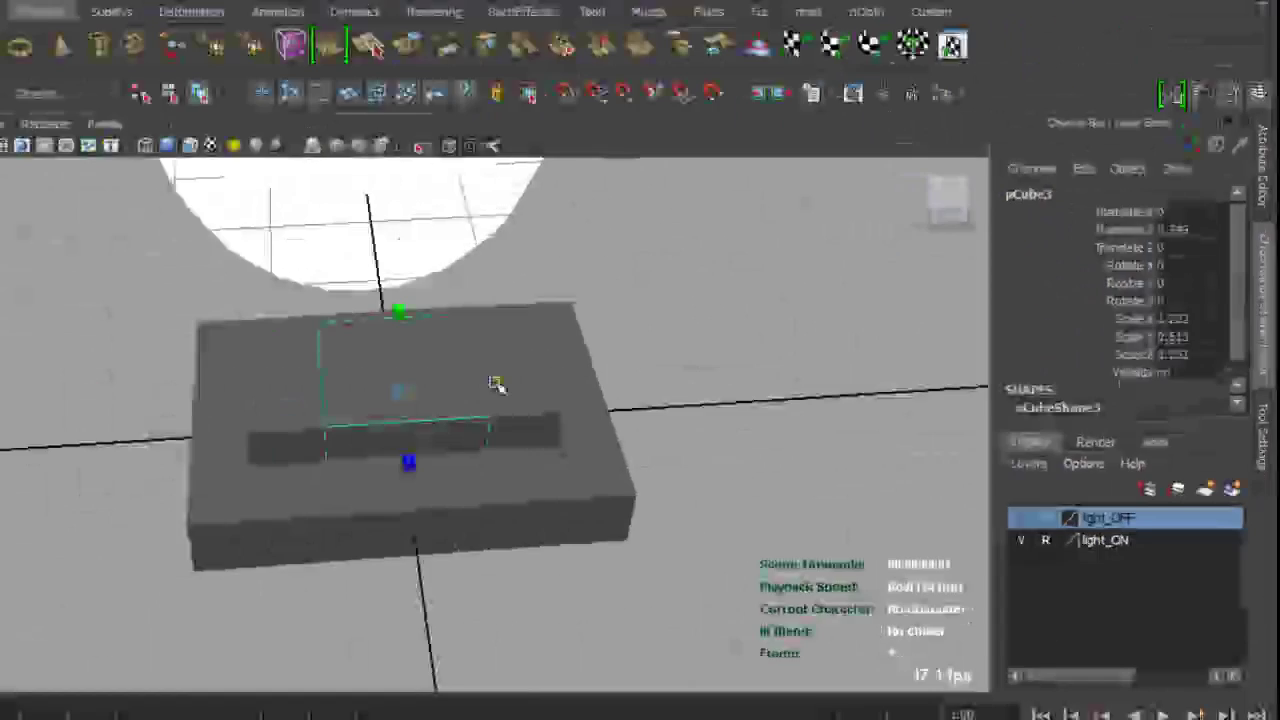
left_click_drag(621, 365, 628, 365)
left_click_drag(540, 428, 584, 431, "alt")
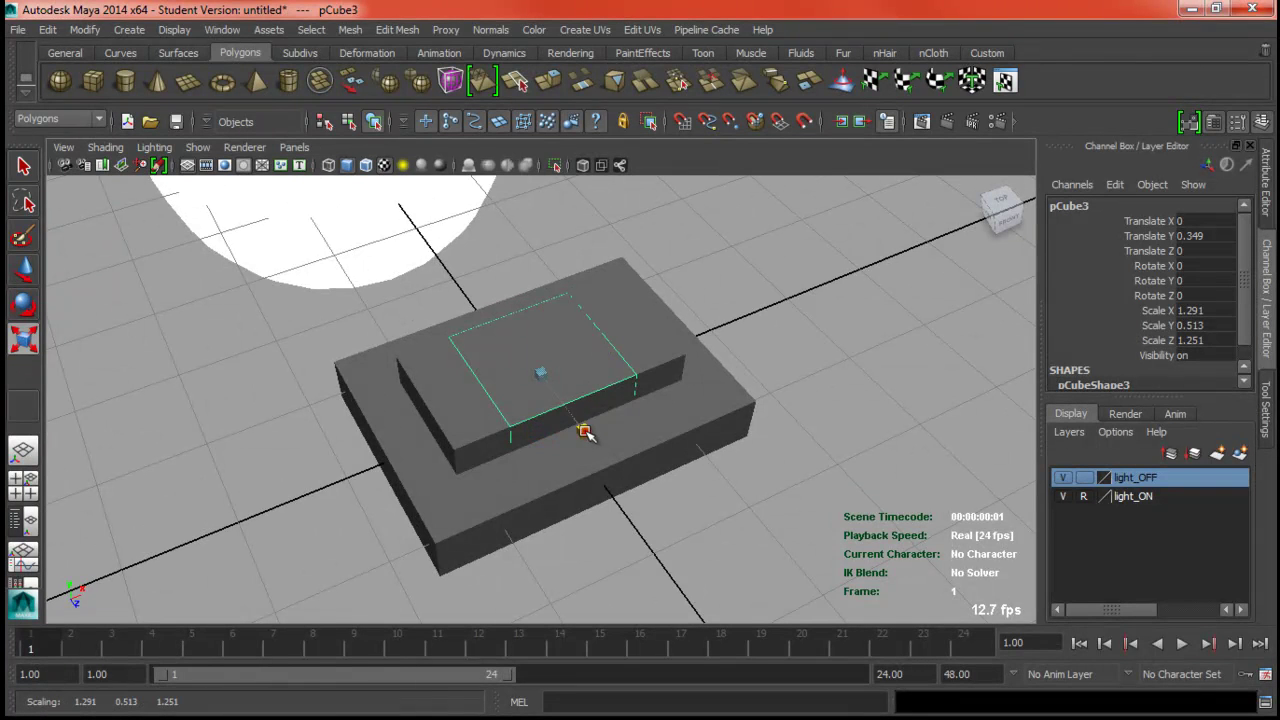
Move the shortened handle cube along positive X toward one end of the upper cube and clear the selection.
left_click(24, 268)
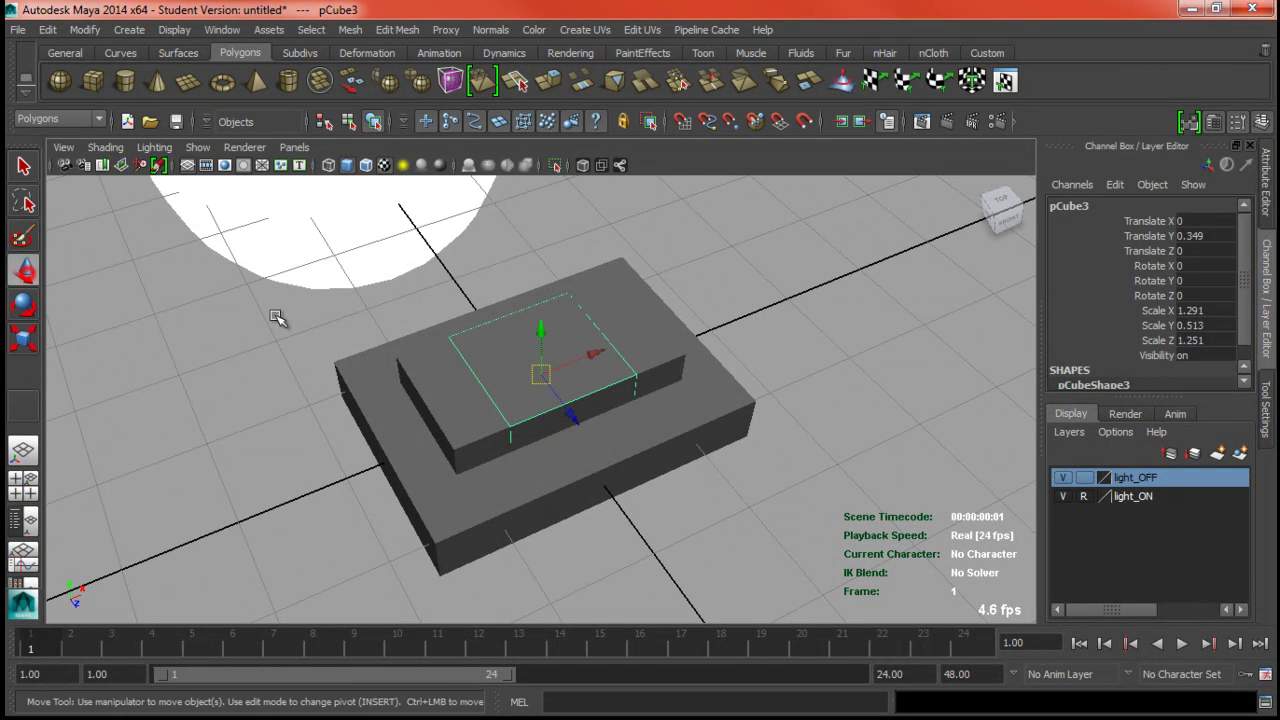
left_click_drag(277, 317, 523, 323, "alt")
left_click_drag(608, 363, 665, 371)
left_click(802, 316)
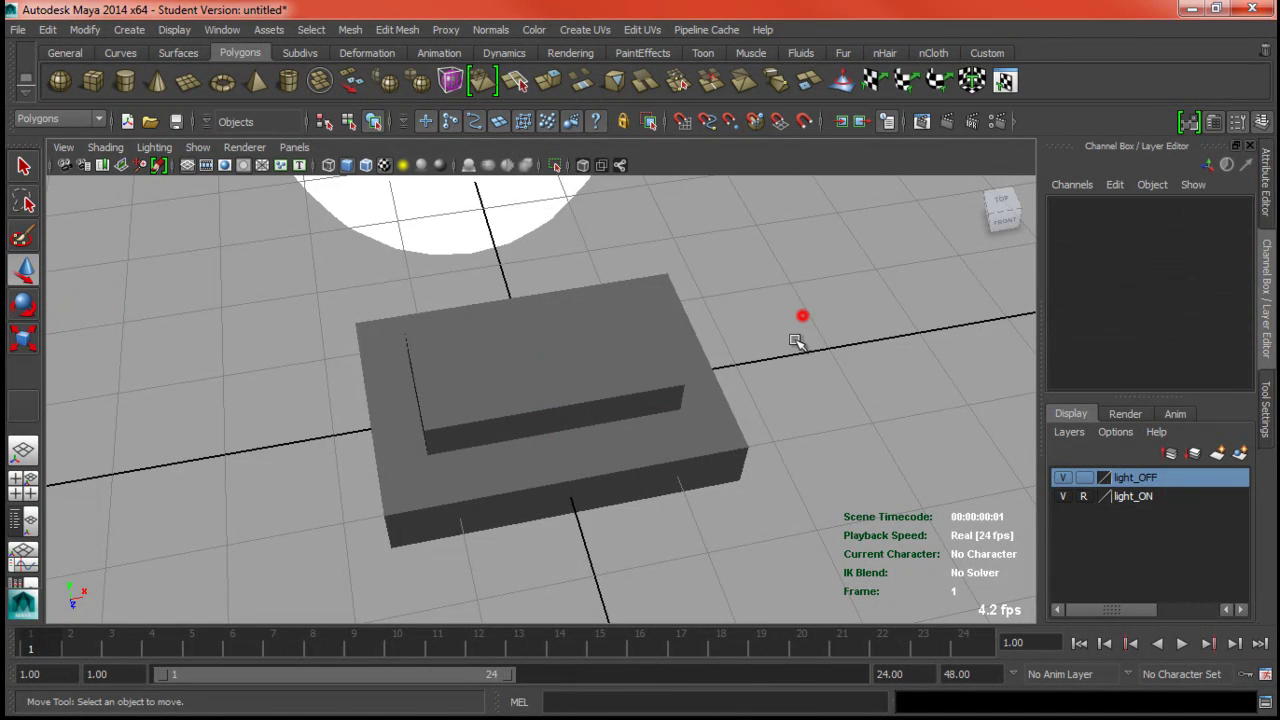
Select all three switch cubes and freeze their transformations.
left_click(664, 392)
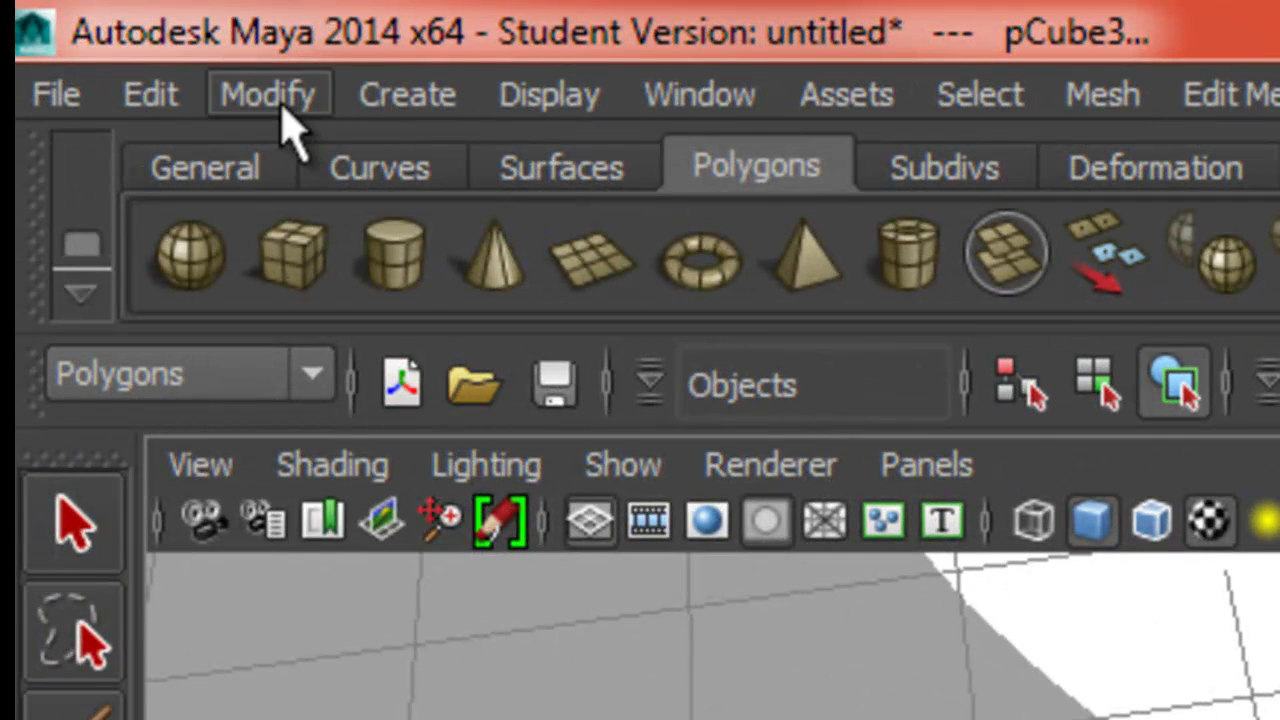
left_click(278, 100)
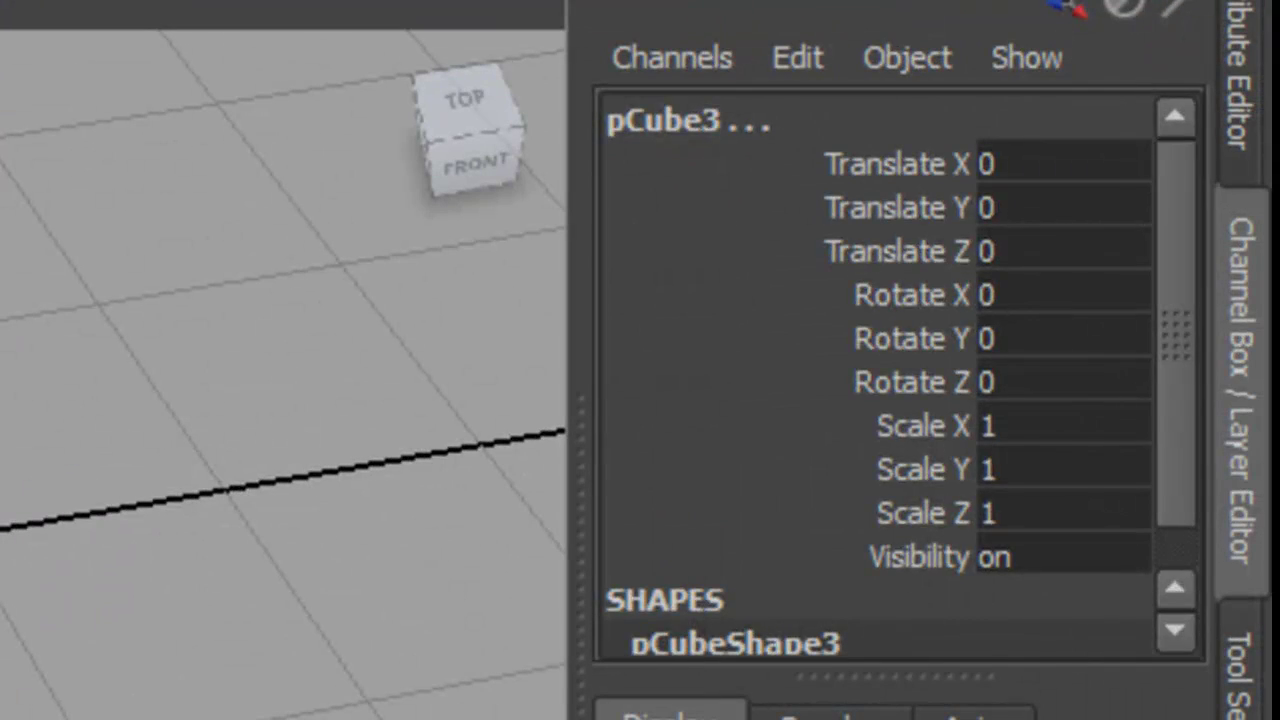
key("ctrl+z")
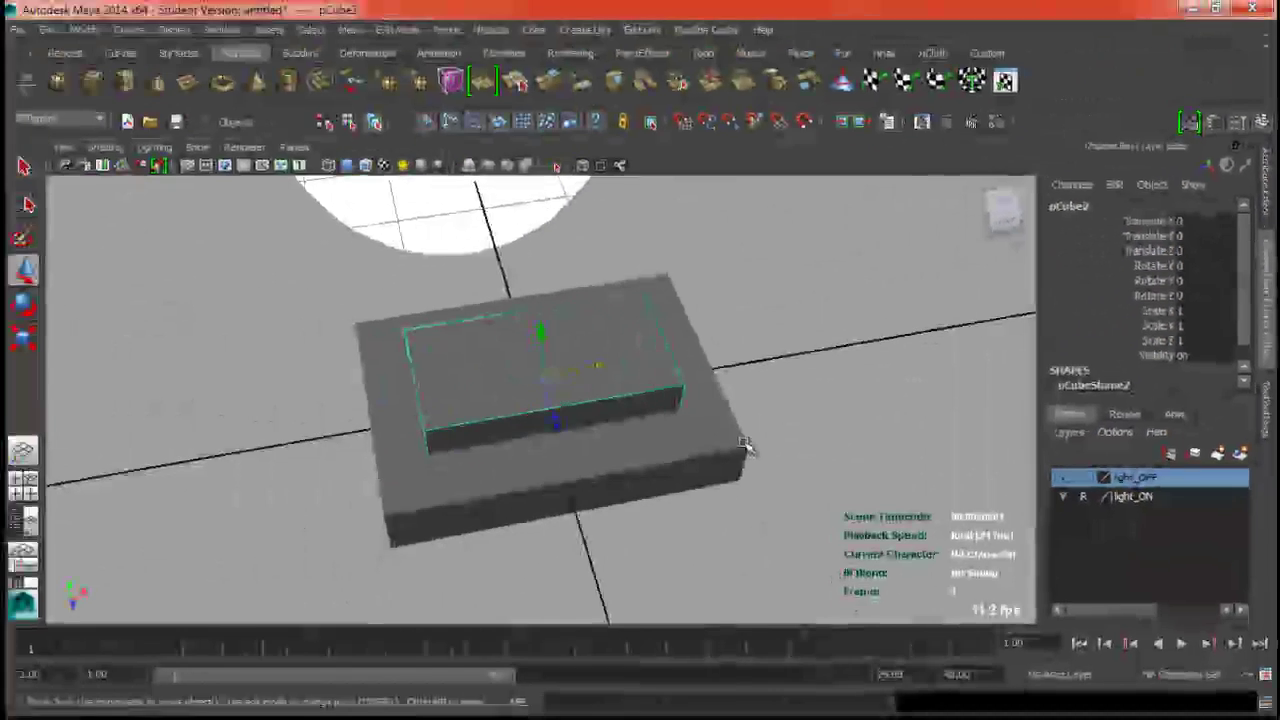
Cut the slot into the switch base by subtracting the upper cube with a Boolean Difference.
left_click(745, 444)
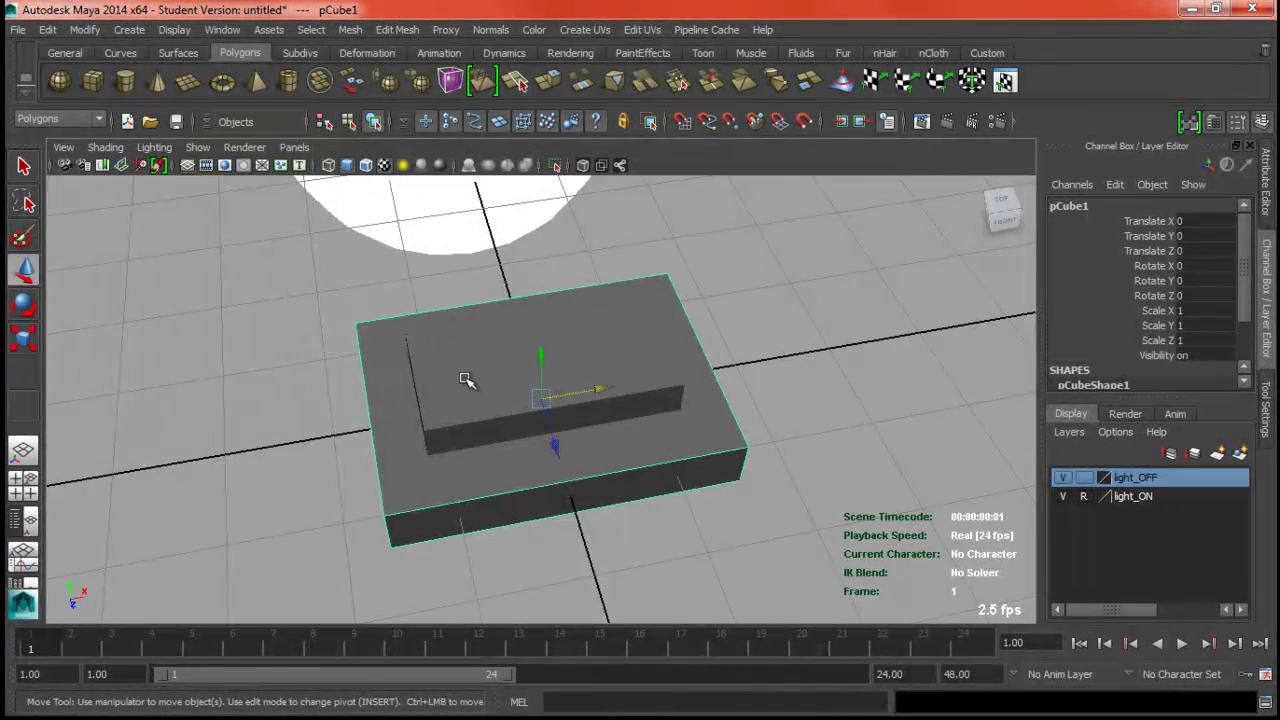
left_click(465, 380)
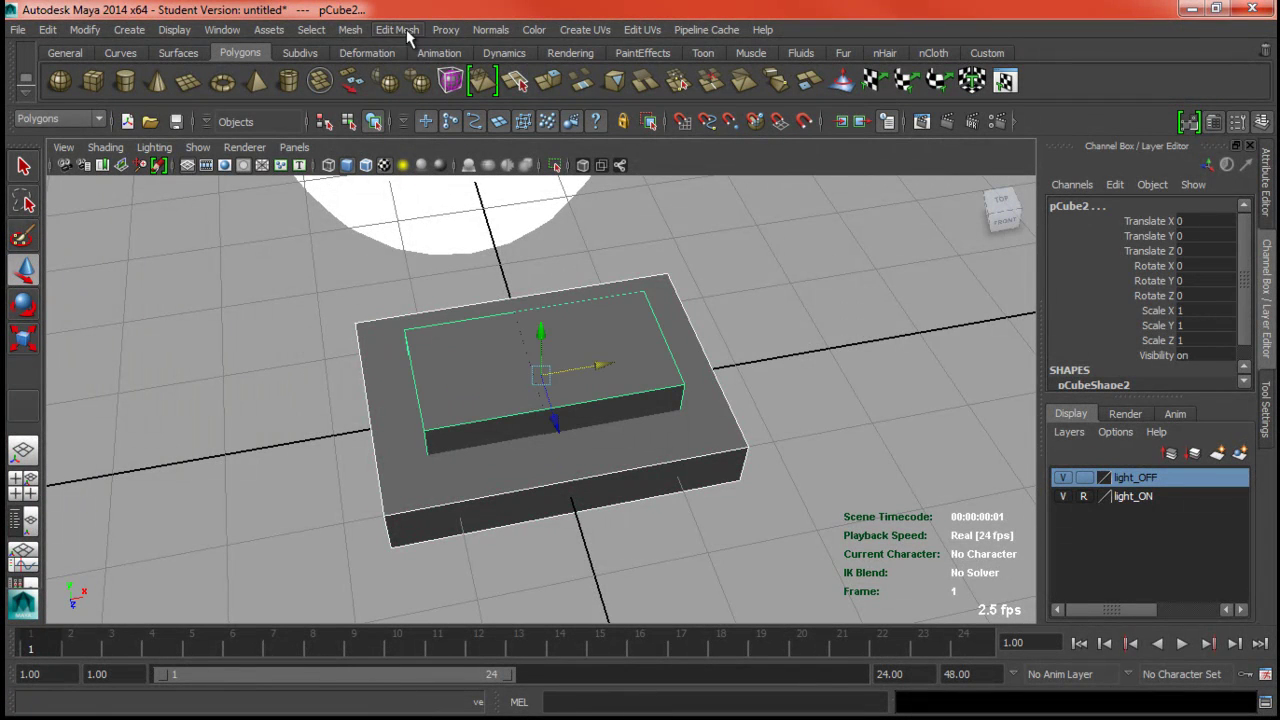
left_click(350, 30)
mouse_move(396, 133)
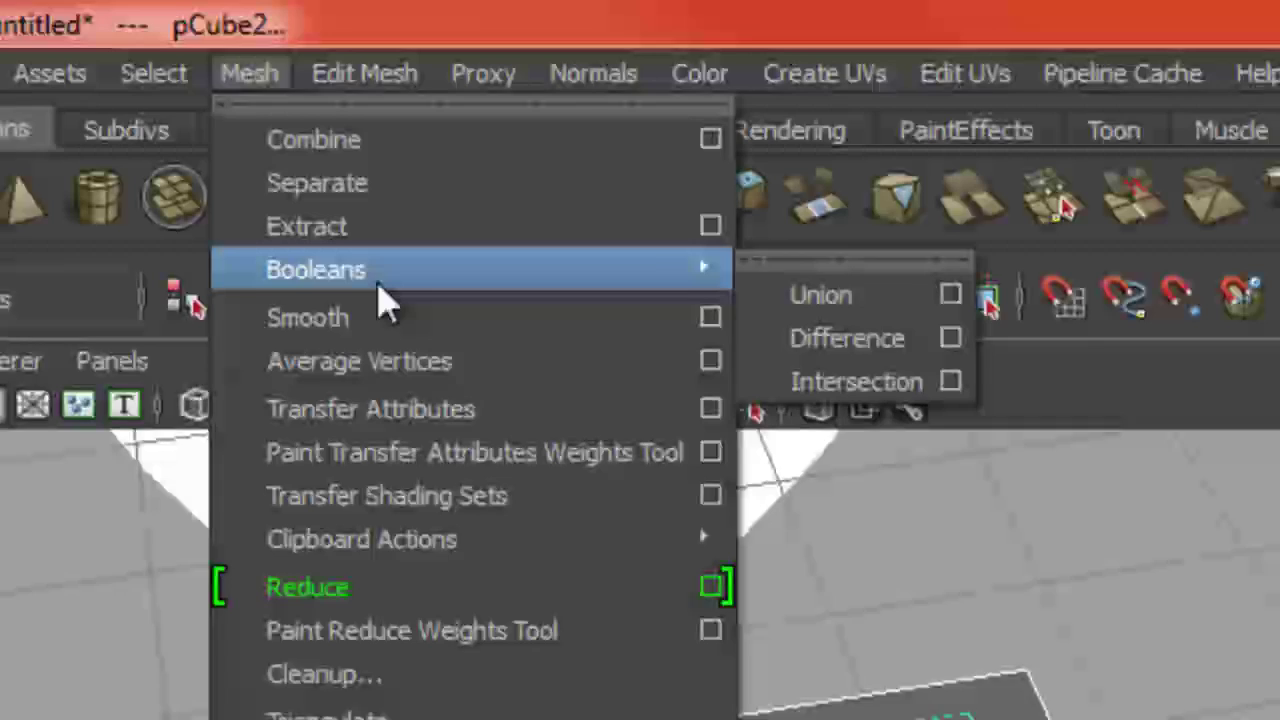
left_click(616, 145)
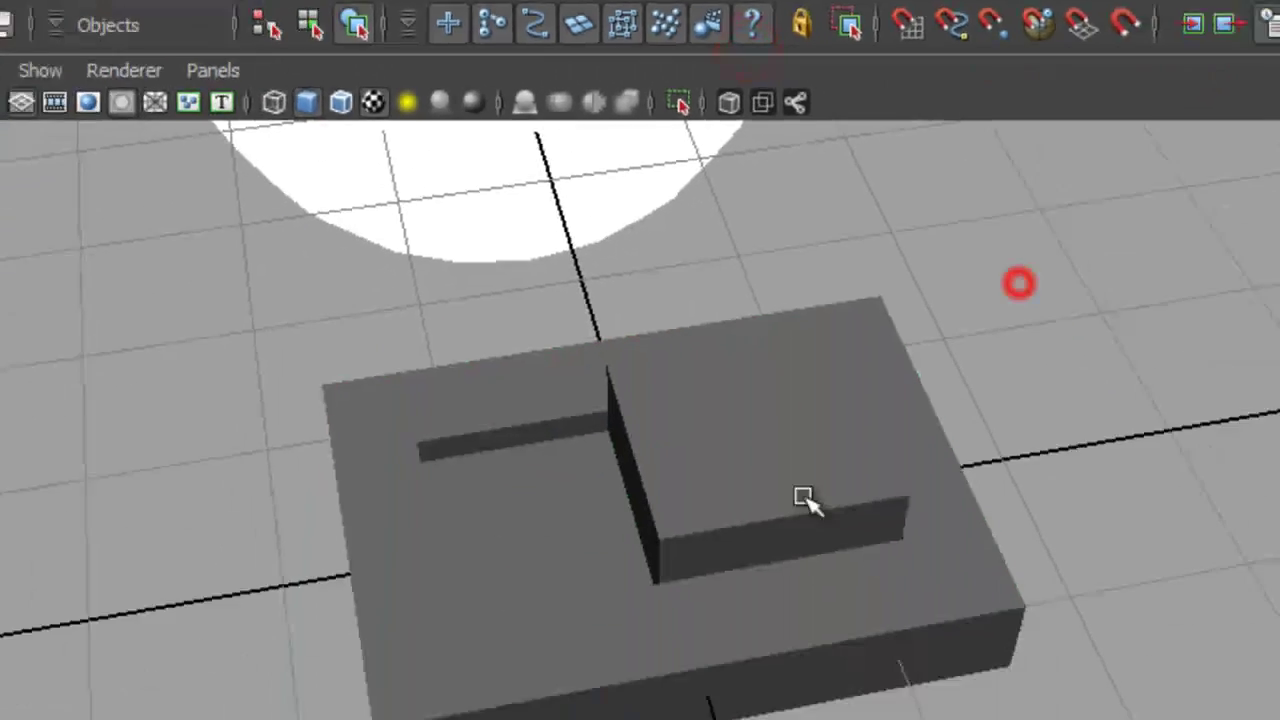
Test-slide the handle cube back and forth along X over the slot, and undo the move.
left_click(786, 417)
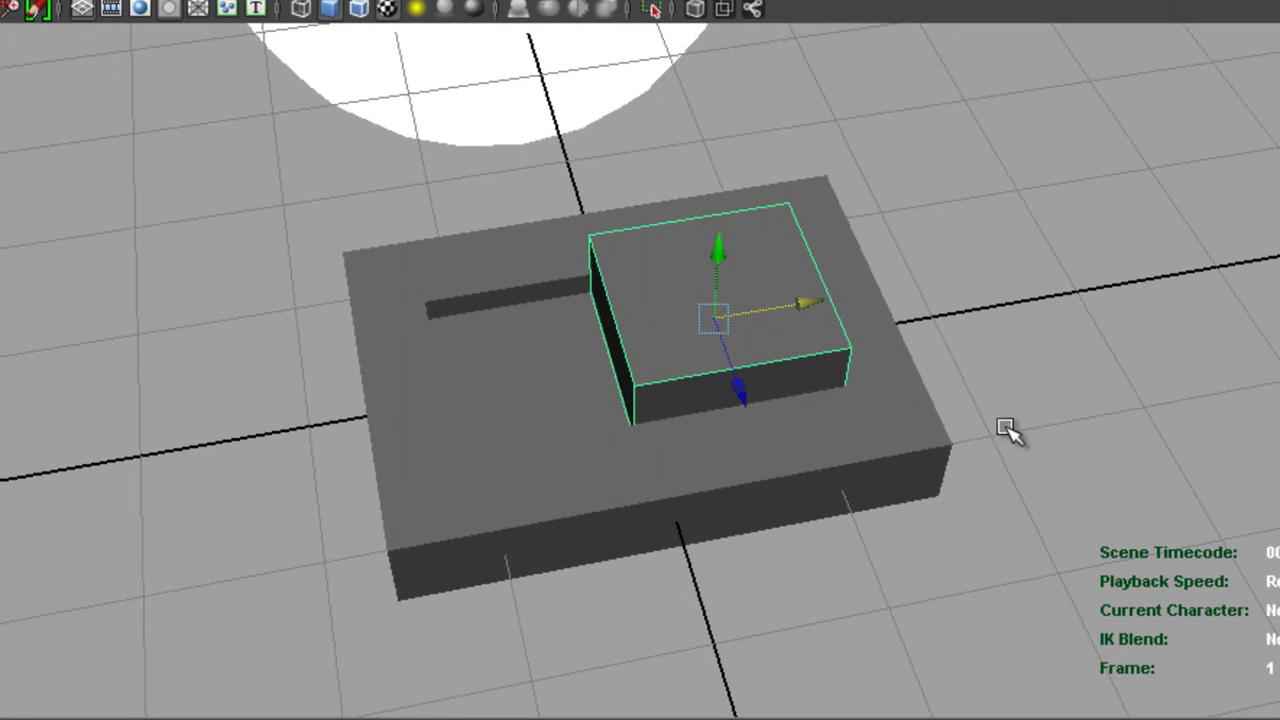
left_click(769, 466)
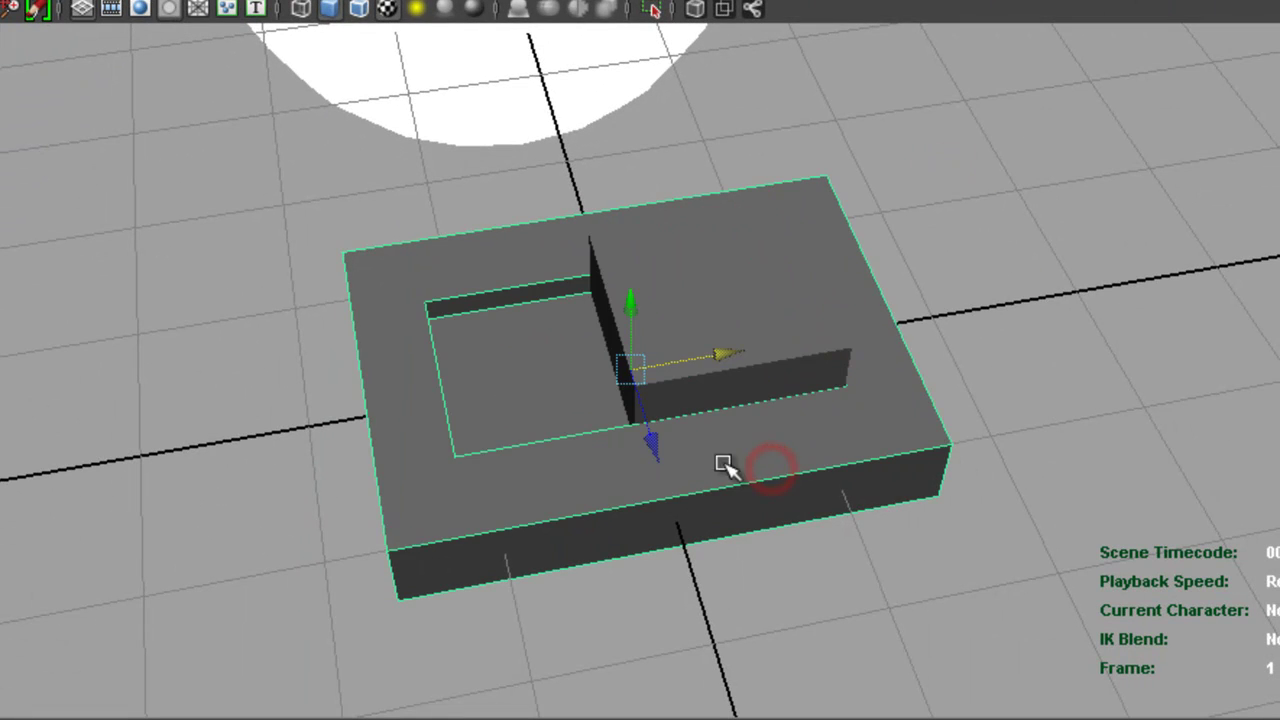
left_click_drag(798, 449, 680, 419, "alt")
left_click(851, 367)
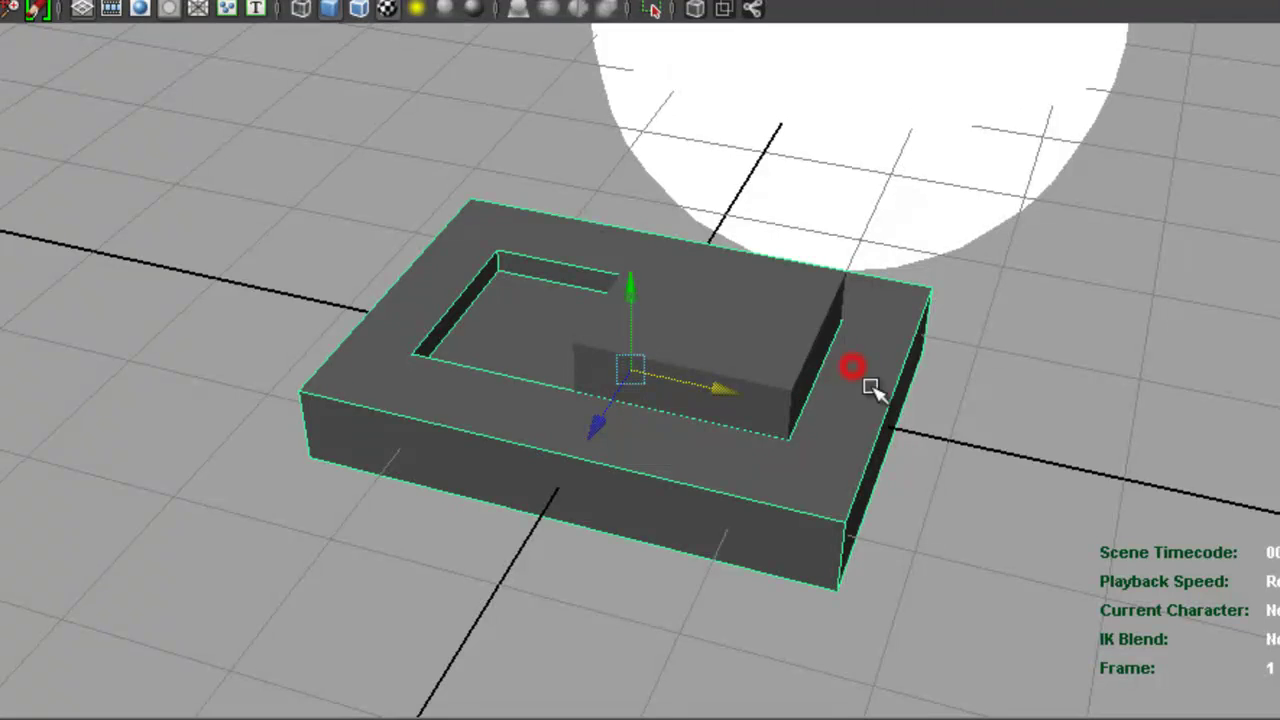
left_click(742, 333)
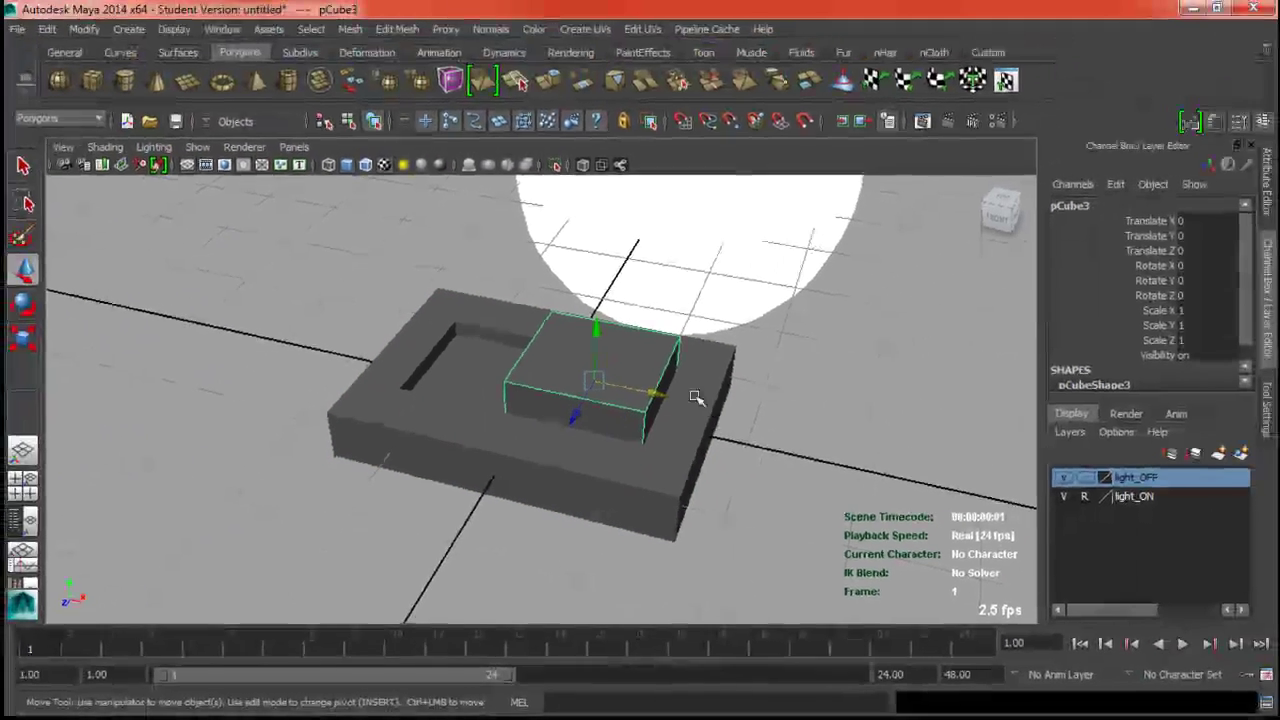
left_click_drag(660, 396, 910, 449)
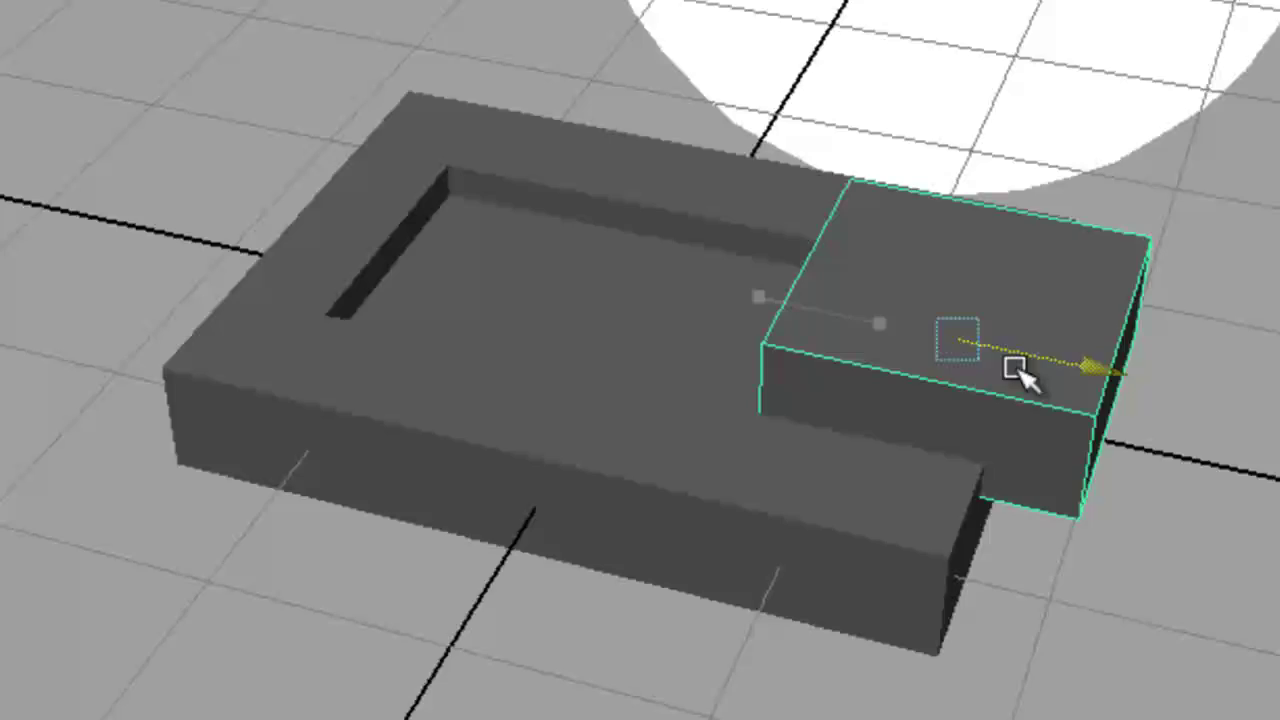
left_click_drag(1020, 363, 826, 350)
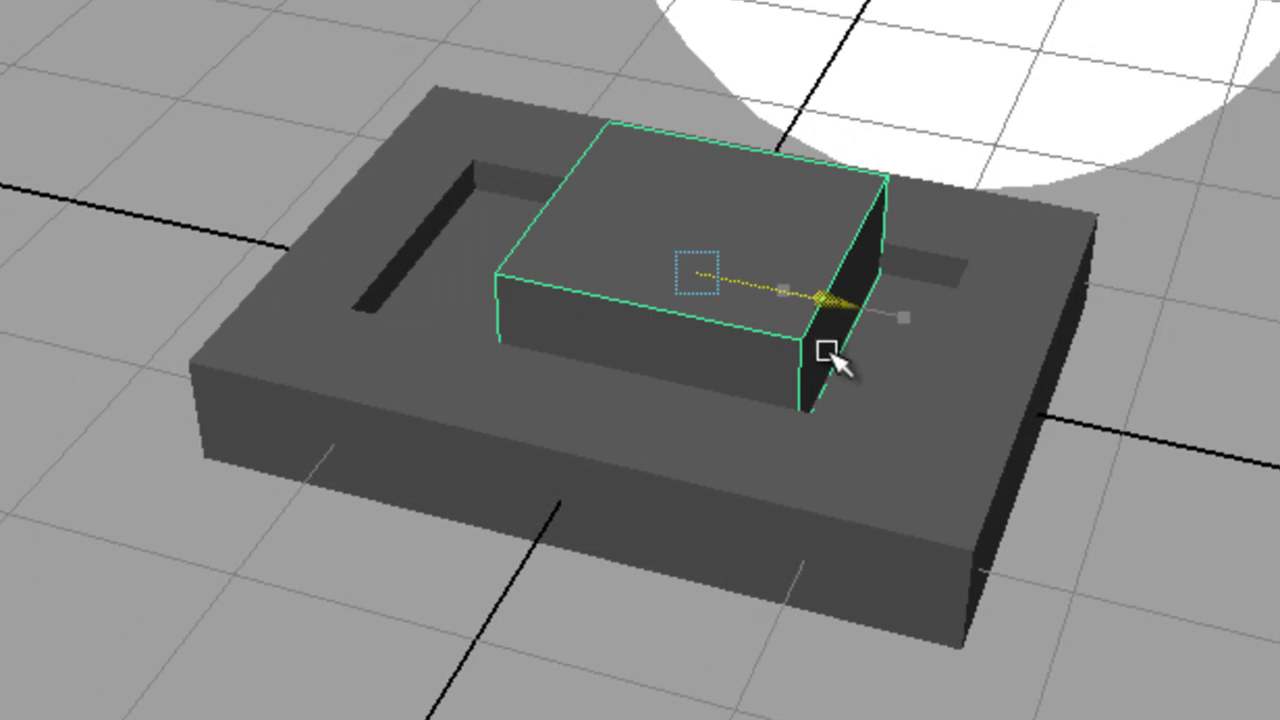
key("ctrl+z")
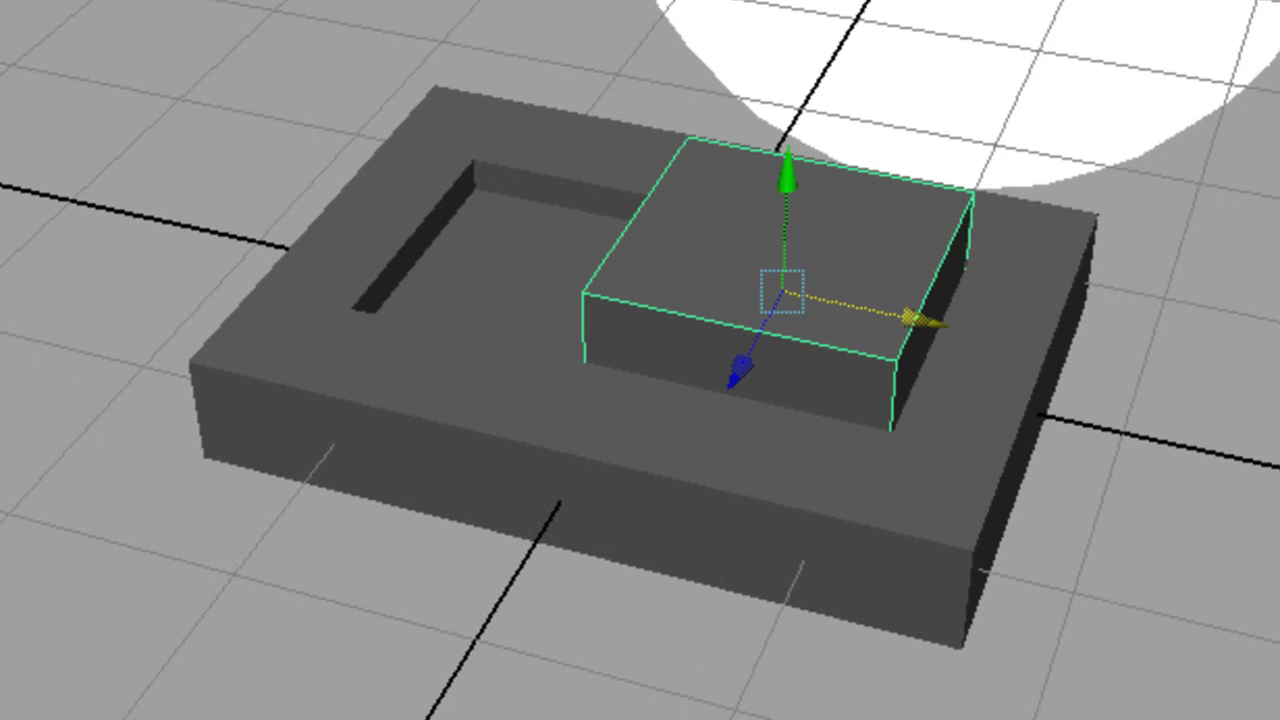
Lock and hide the handle's Translate Y and Z, Rotate and Scale channels, leaving Translate X and Visibility.
left_click(1150, 236)
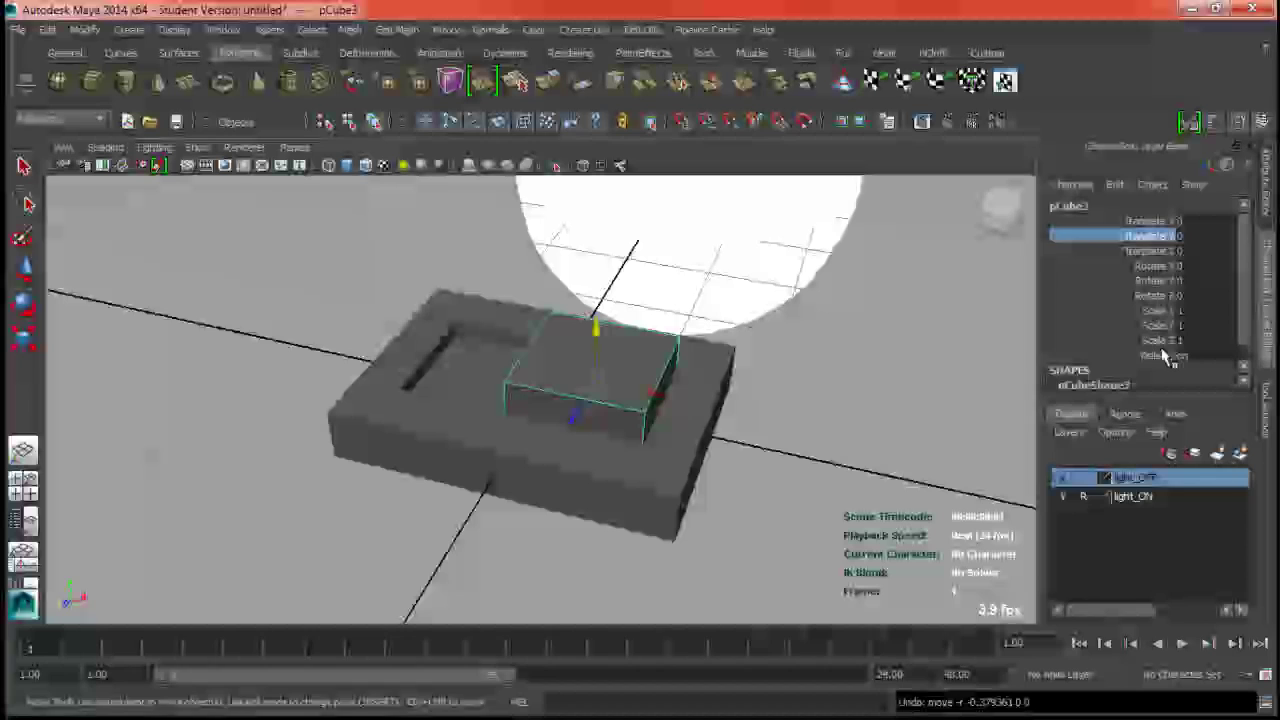
left_click(1160, 343, "shift")
right_click(1150, 340)
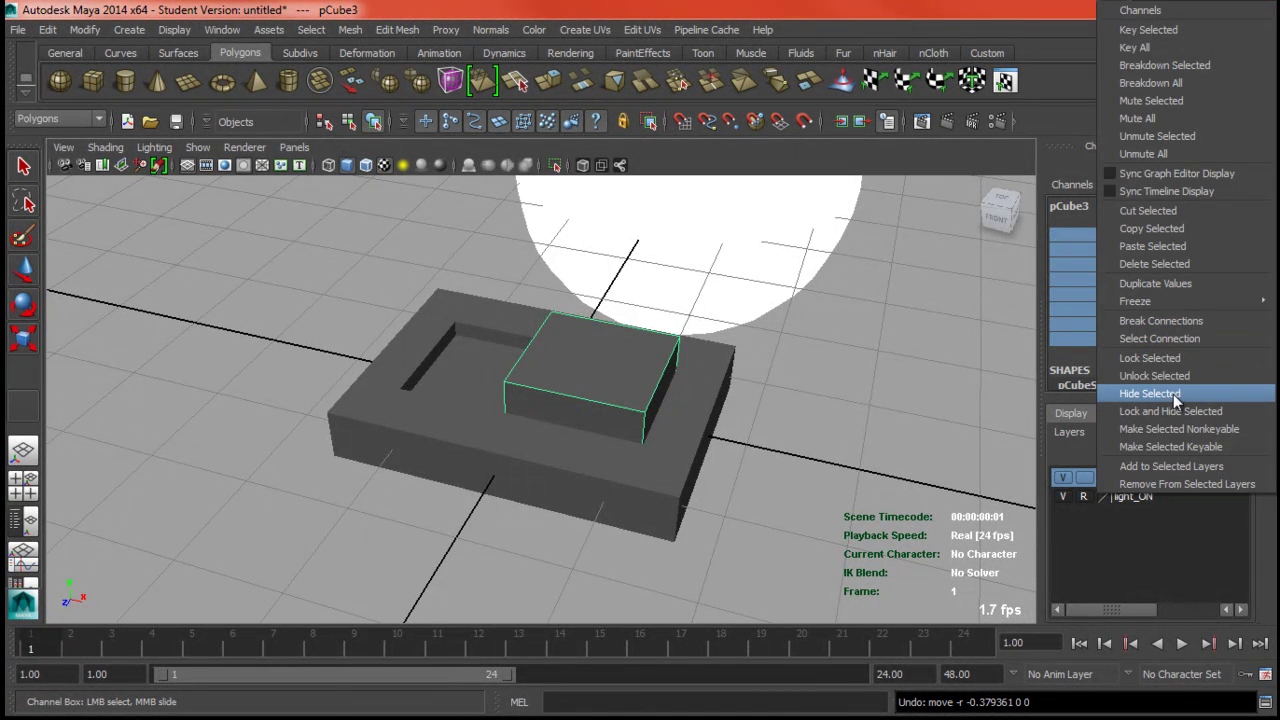
left_click(1157, 412)
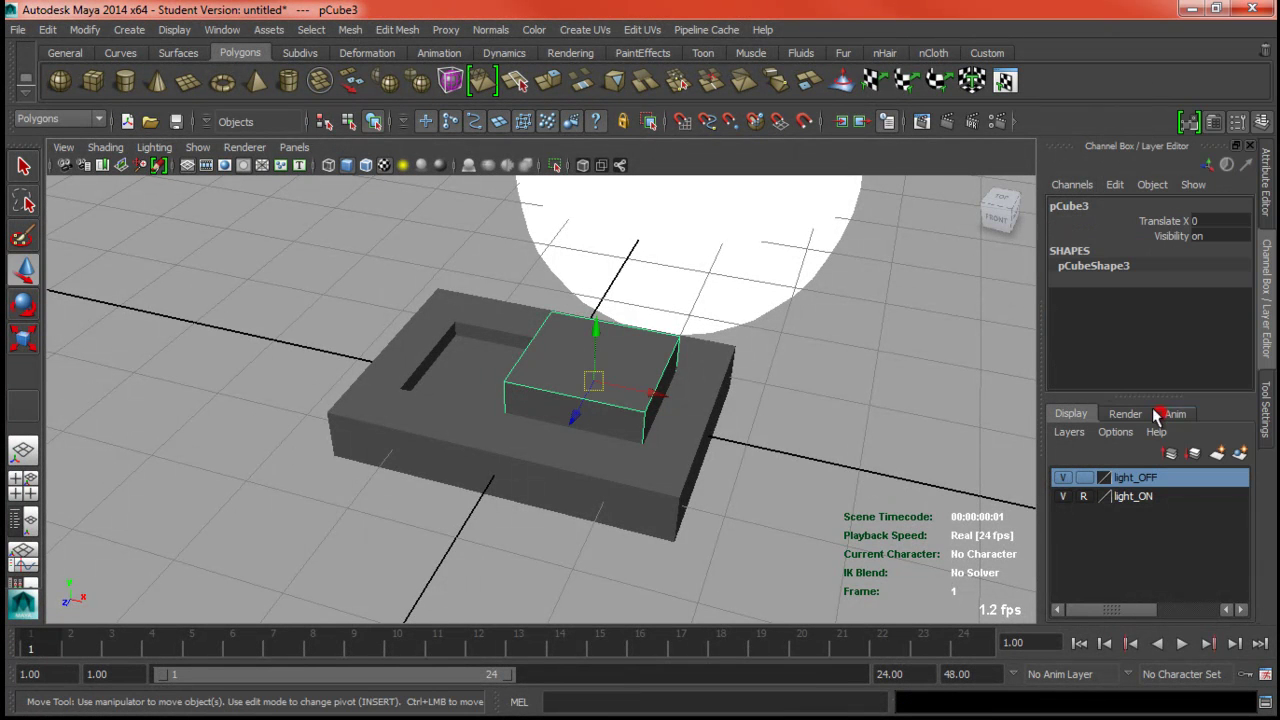
left_click(1157, 222)
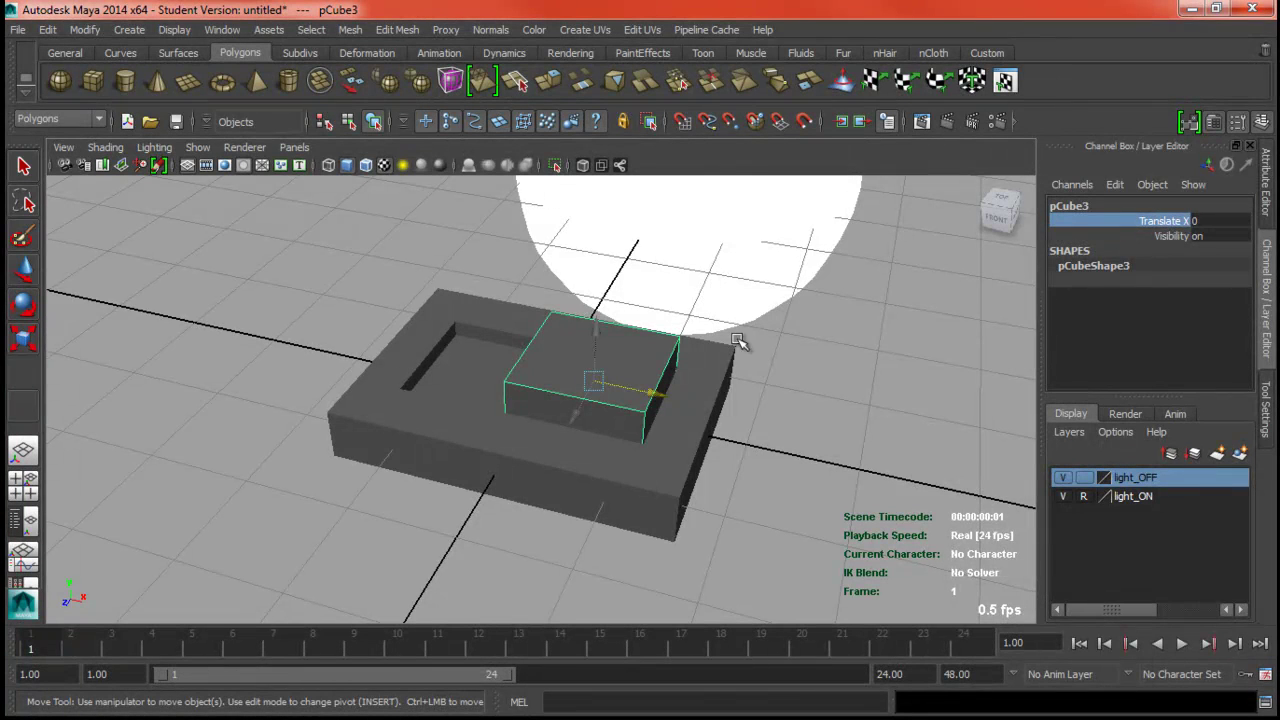
Rename the handle cube's transform node as lightswitch.
left_click(1264, 170)
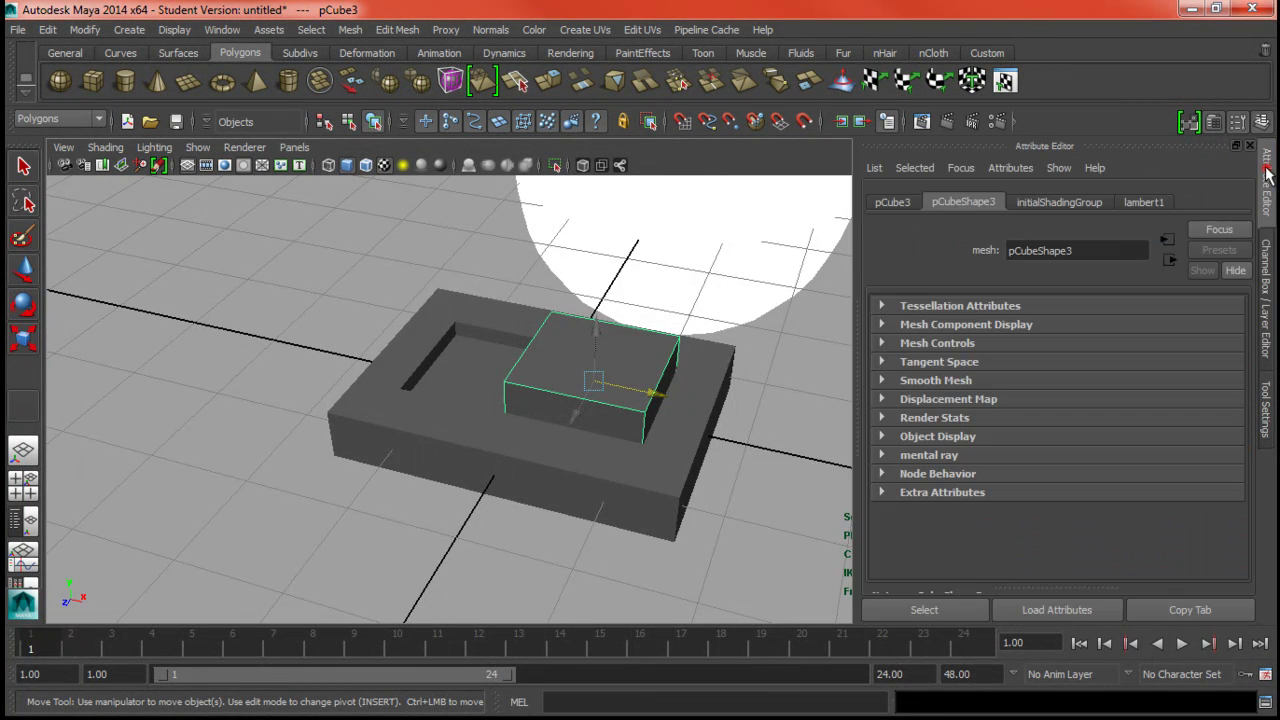
left_click(895, 203)
double_click(1076, 249)
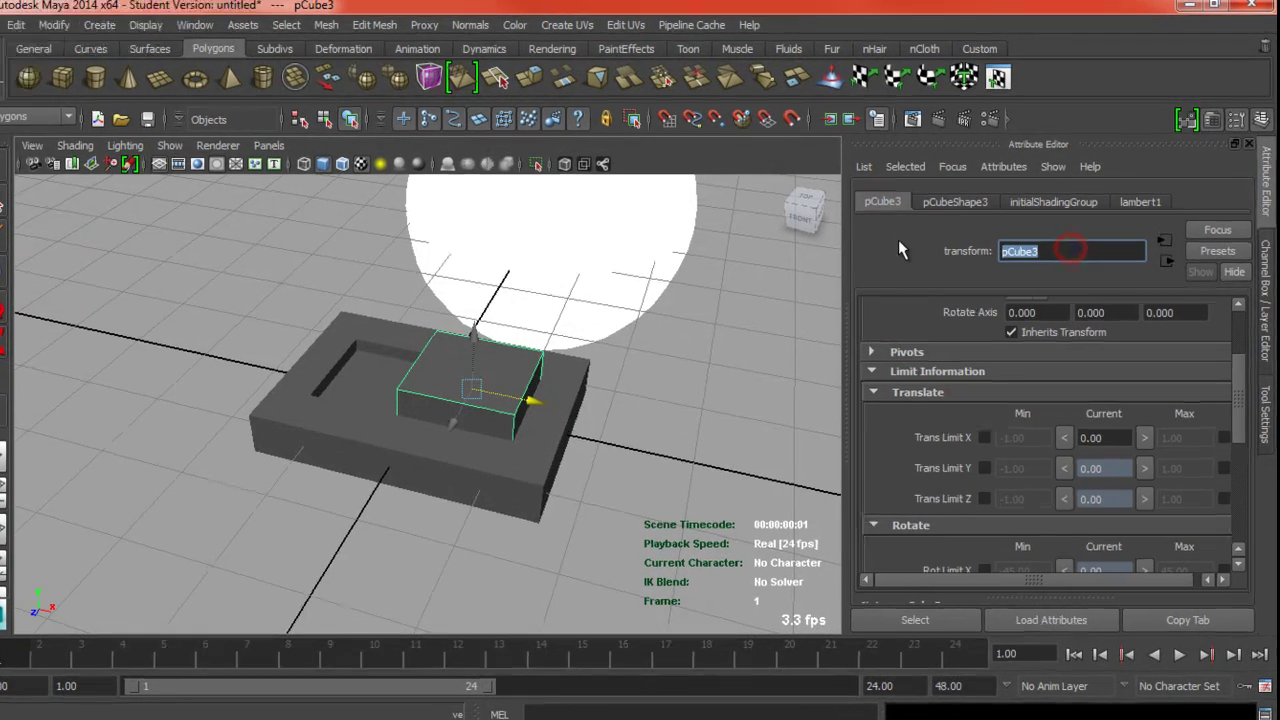
type("lightswit")
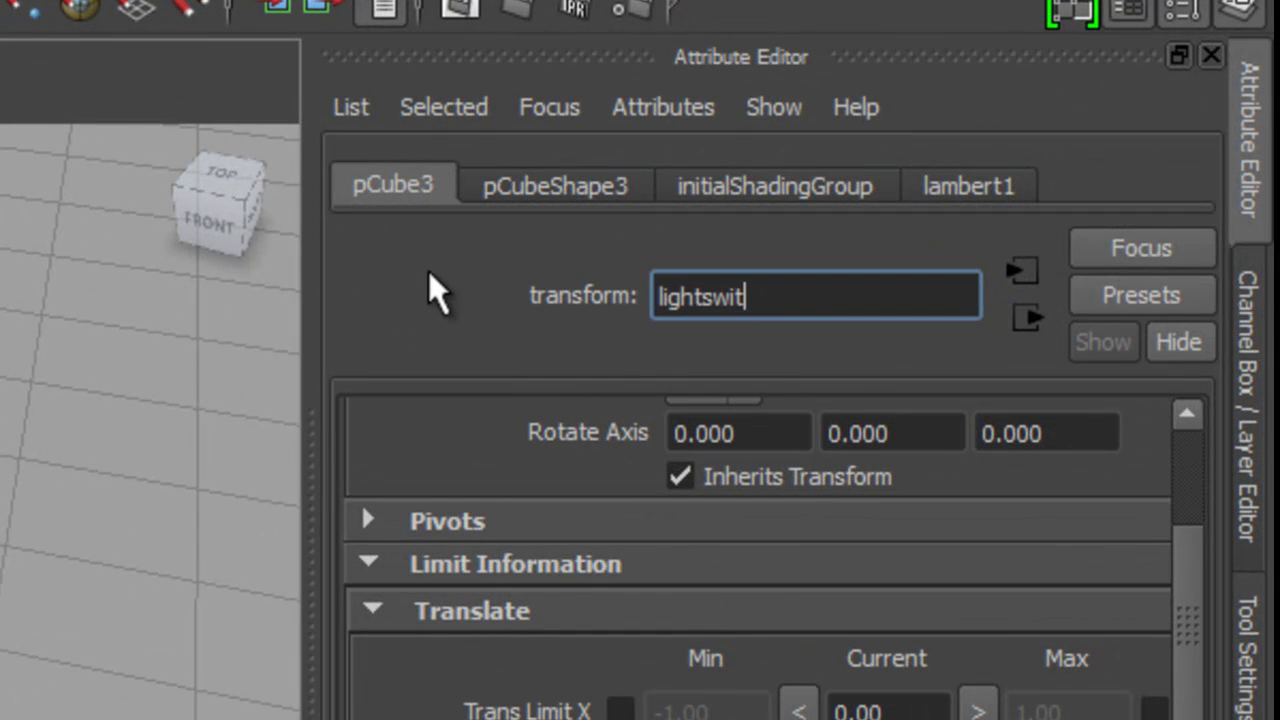
type("ch")
key("Return")
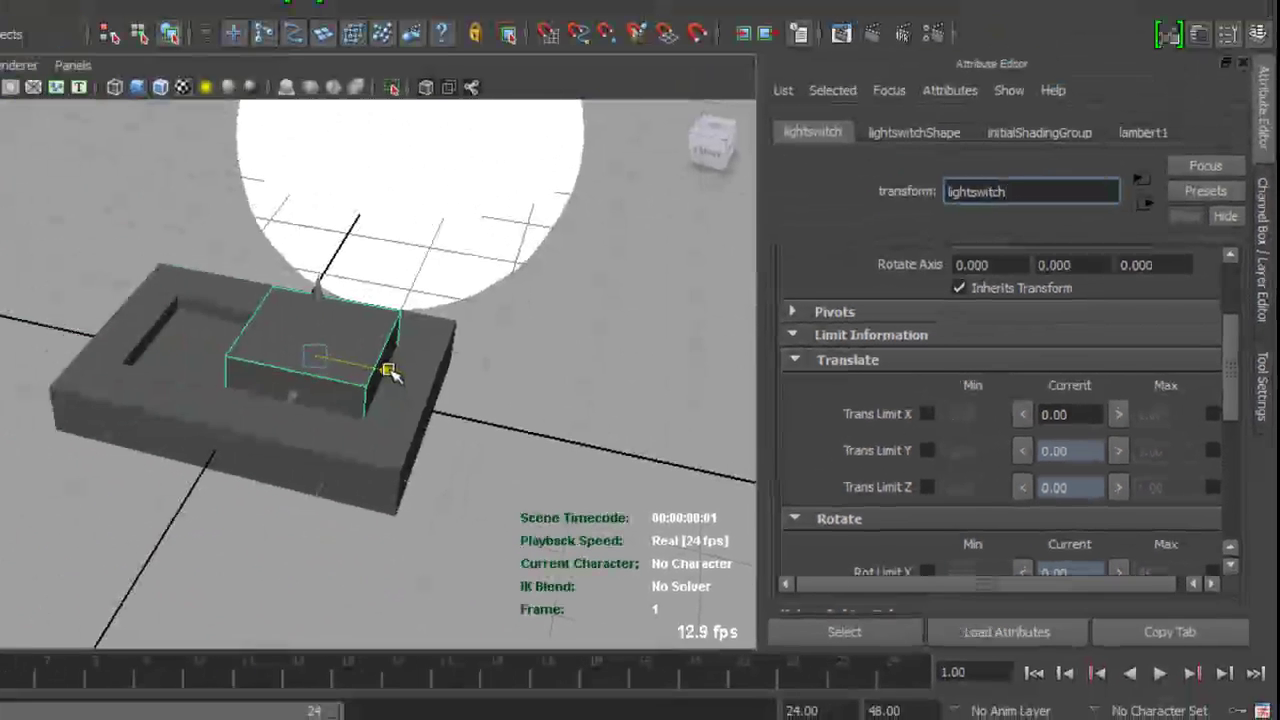
Slide lightswitch to the opposite end of the slot and enable its X translation limits with minimum -1.03 and maximum 0.
left_click_drag(389, 360, 305, 372)
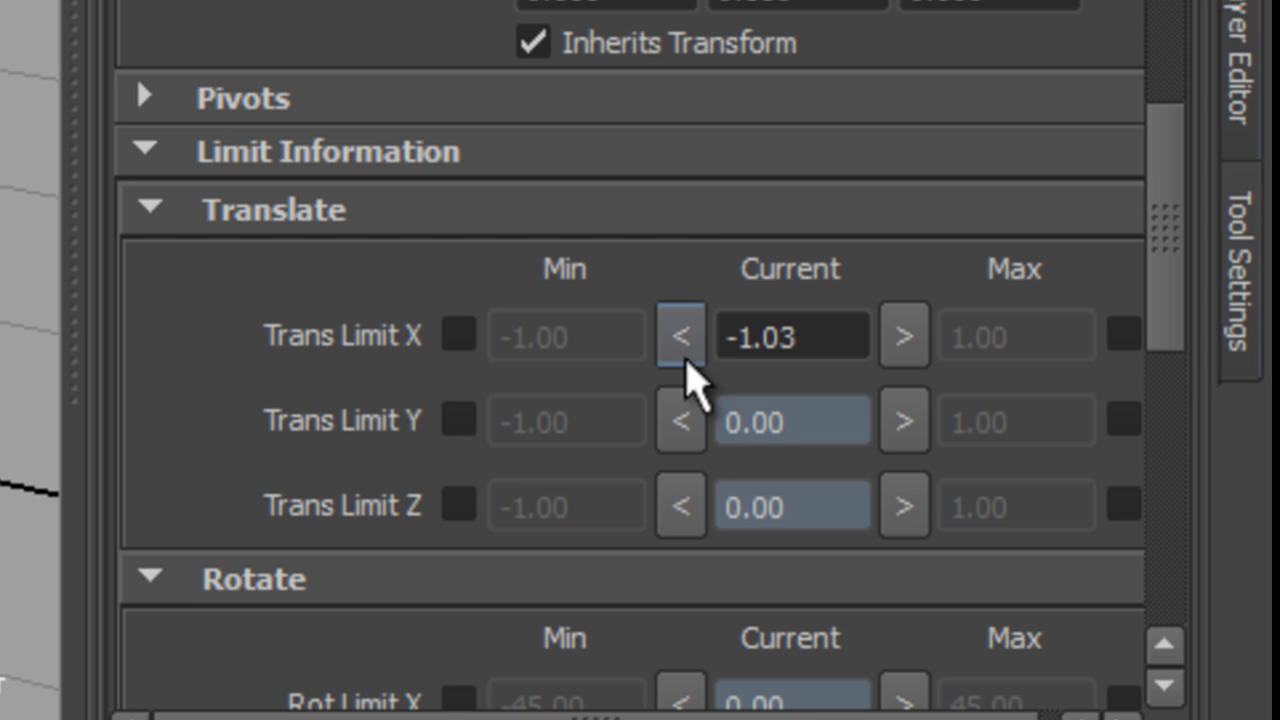
left_click(686, 340)
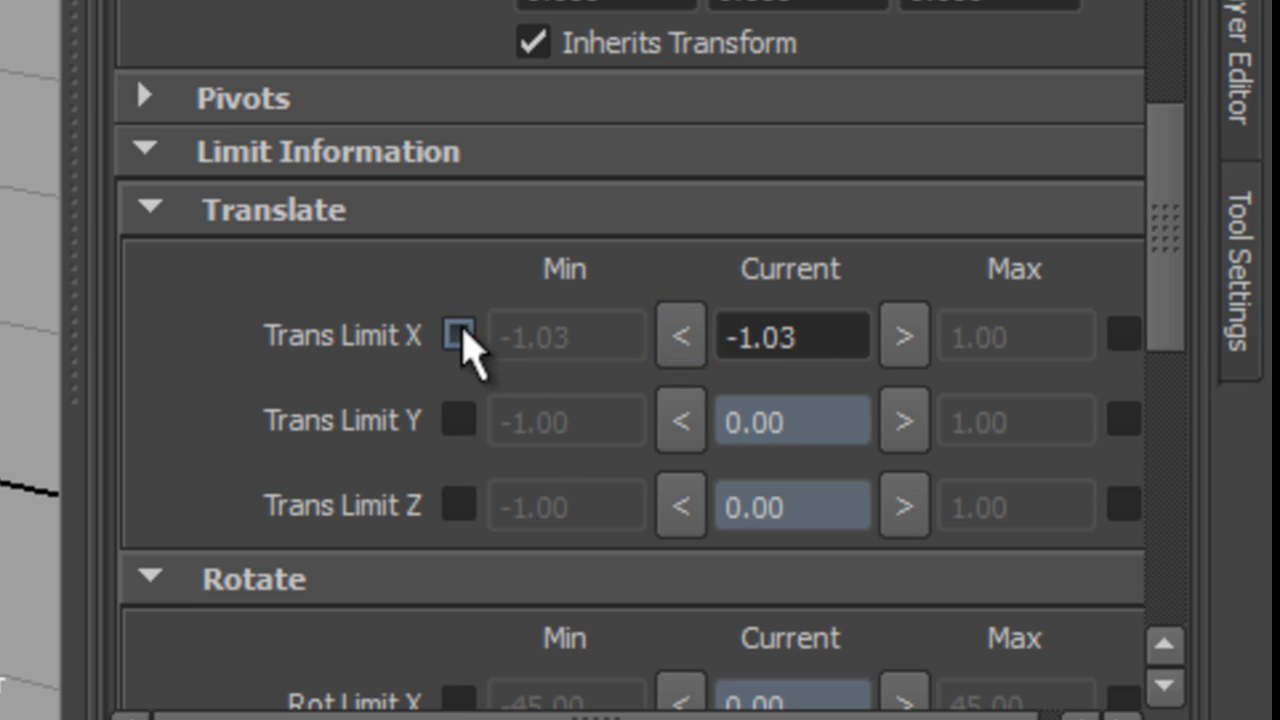
left_click(459, 335)
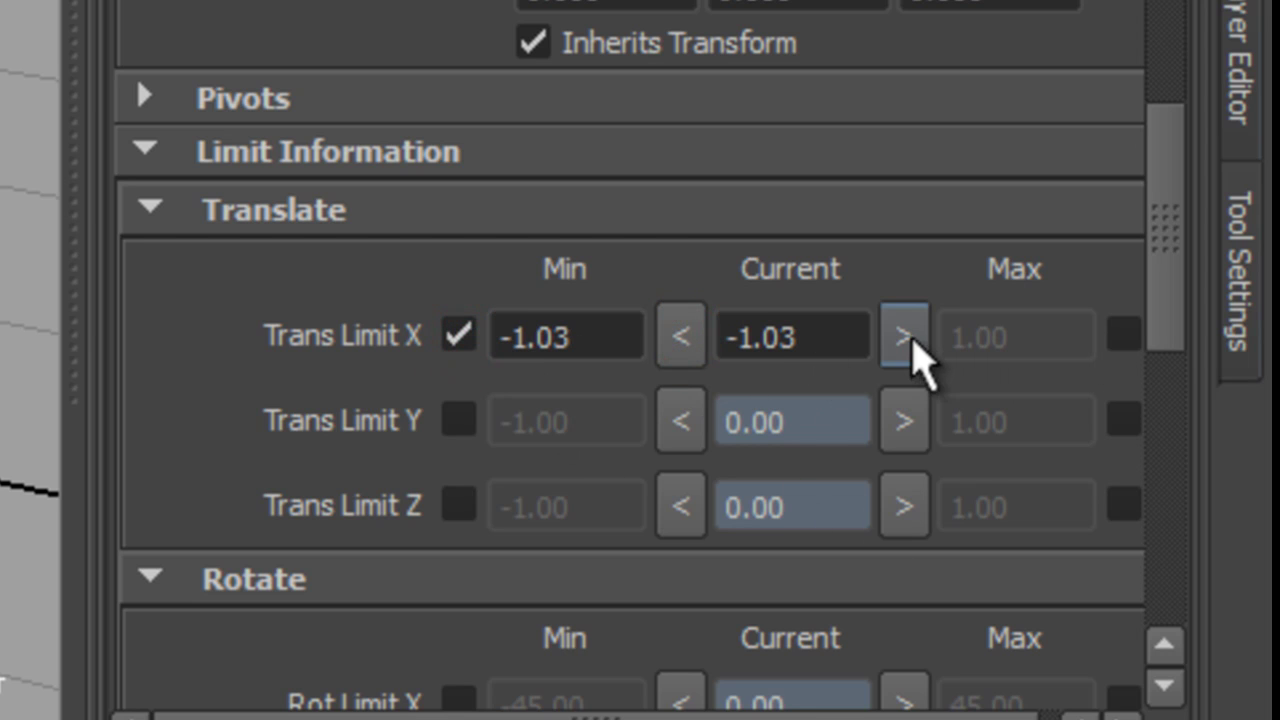
left_click(905, 337)
left_click(1124, 335)
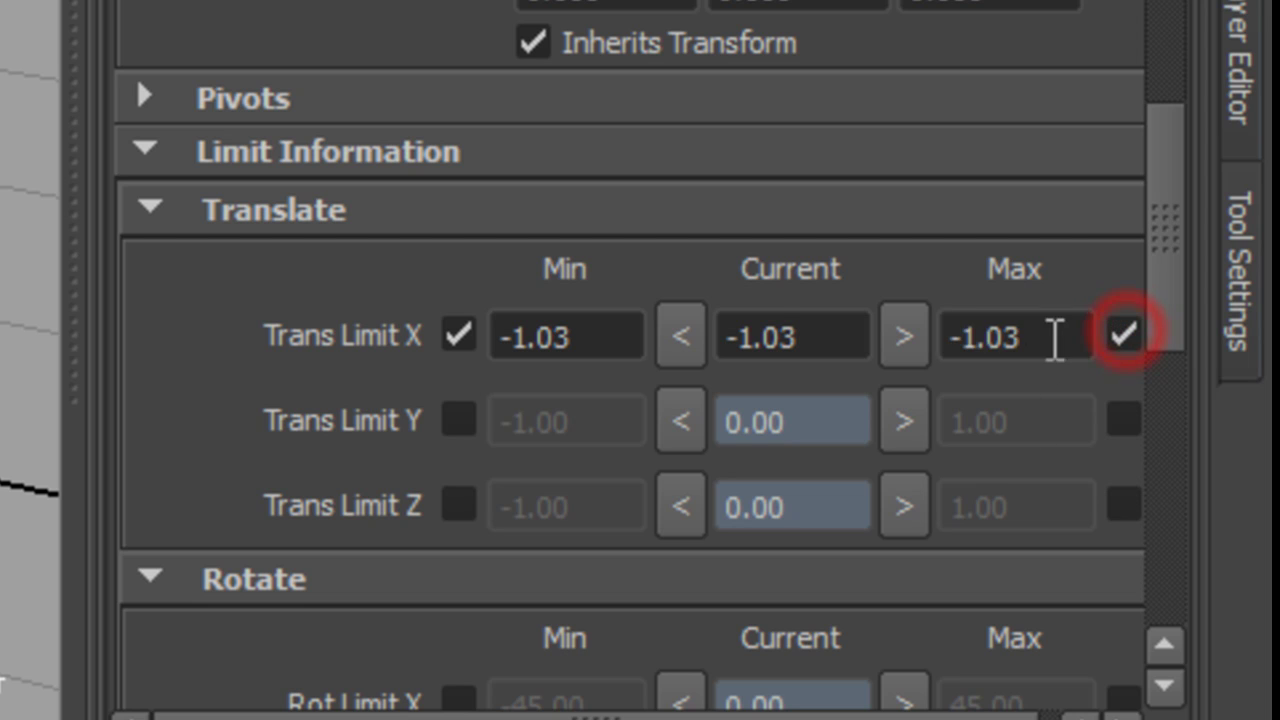
left_click(1051, 337)
type("0")
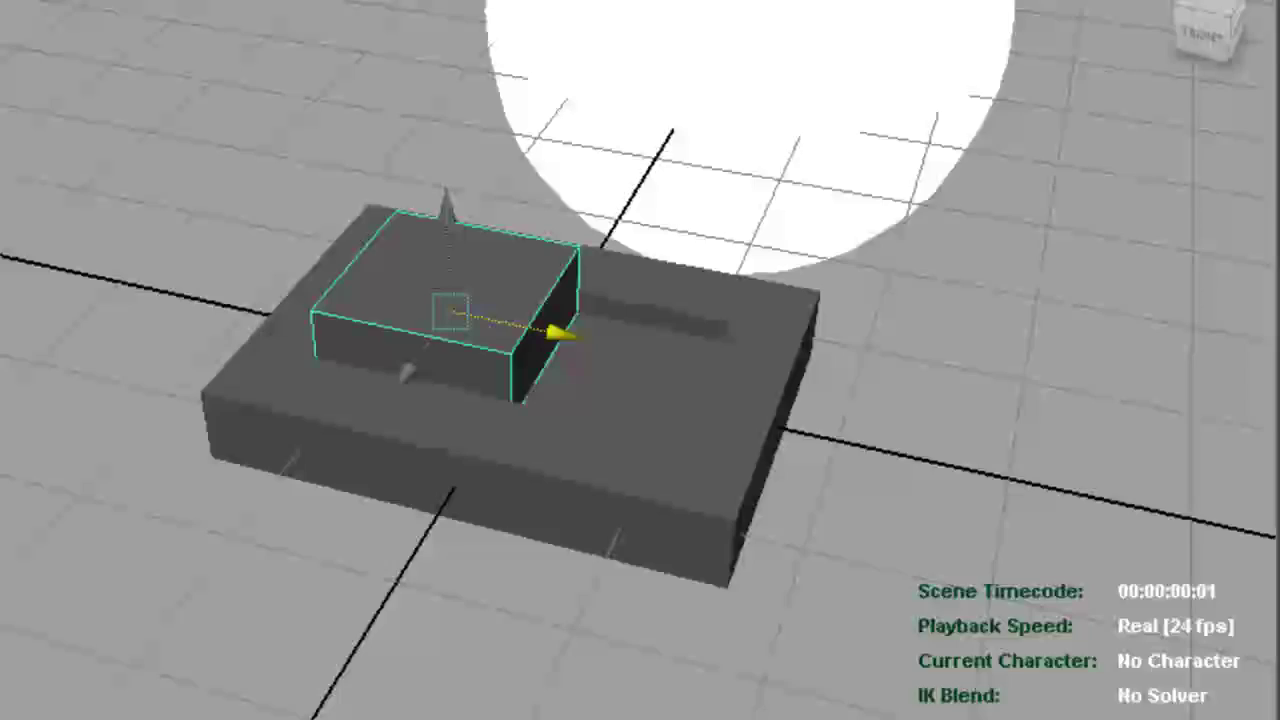
Slide lightswitch along X to the Translate X 0 end of the slot and show its channels.
left_click_drag(692, 350, 823, 461)
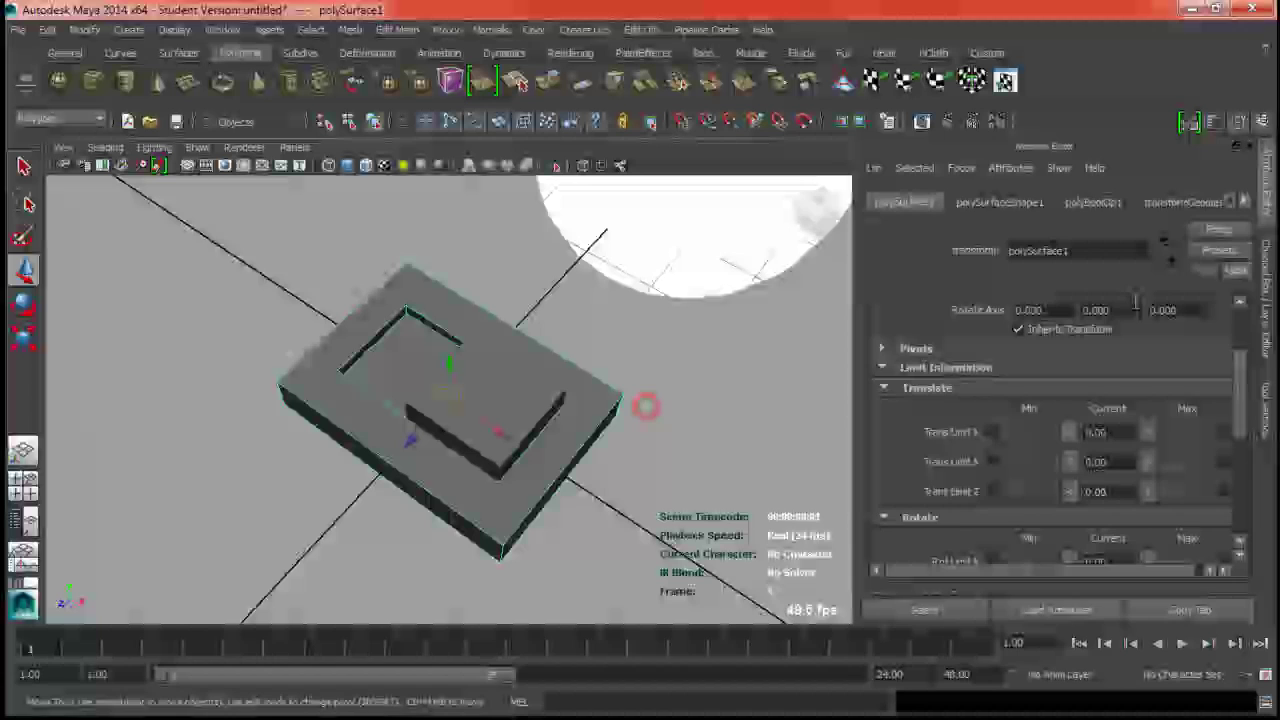
left_click(1270, 290)
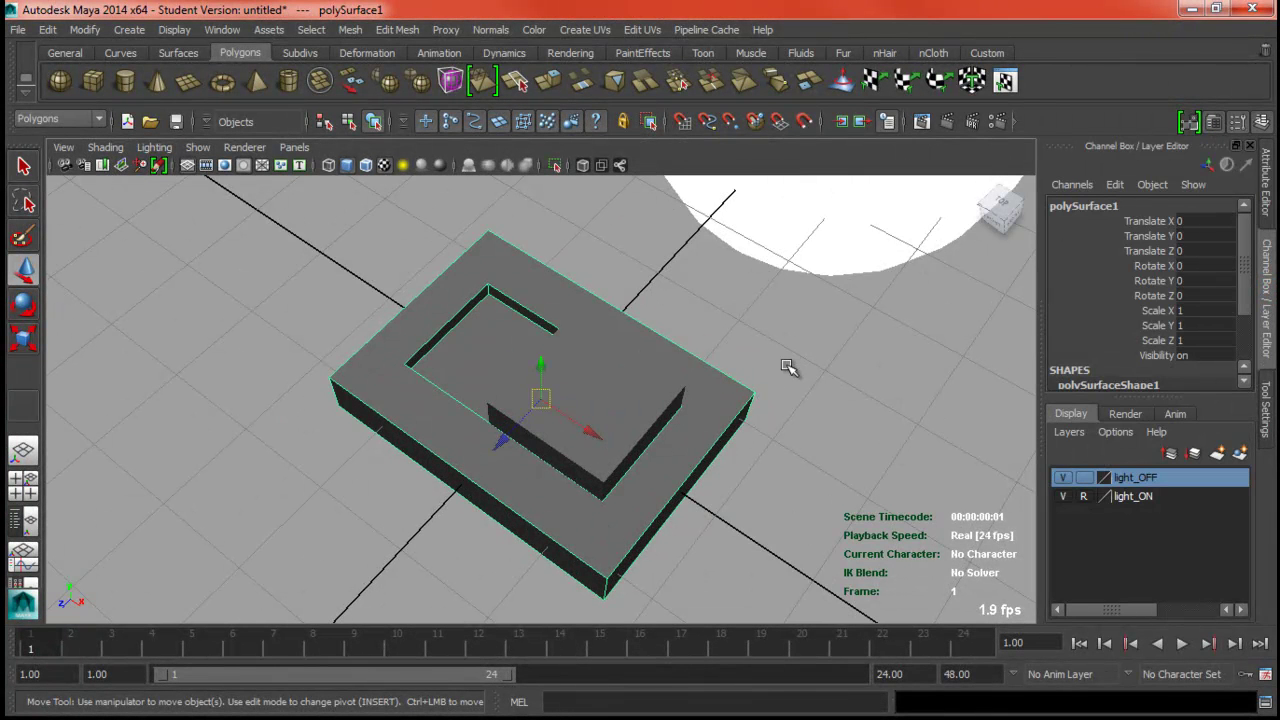
left_click(640, 410)
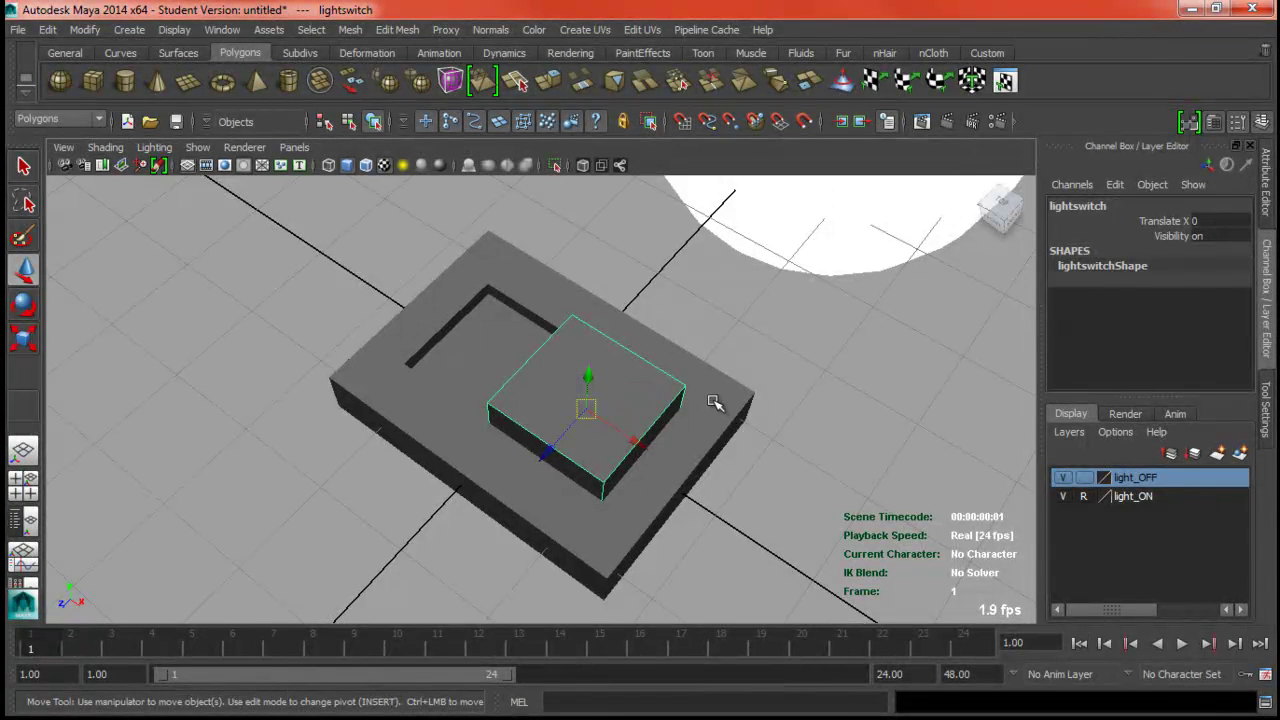
Create a display layer from the slotted base and name it base.
left_click(706, 417)
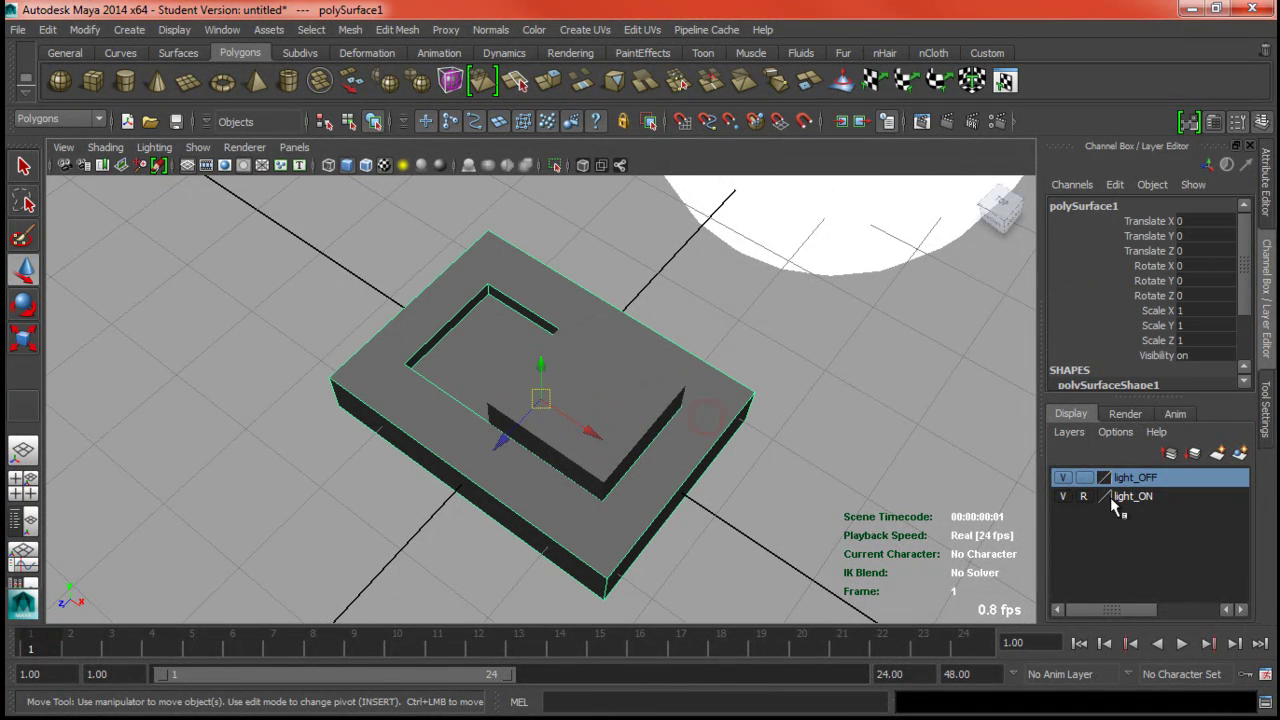
left_click(1241, 454)
double_click(1176, 479)
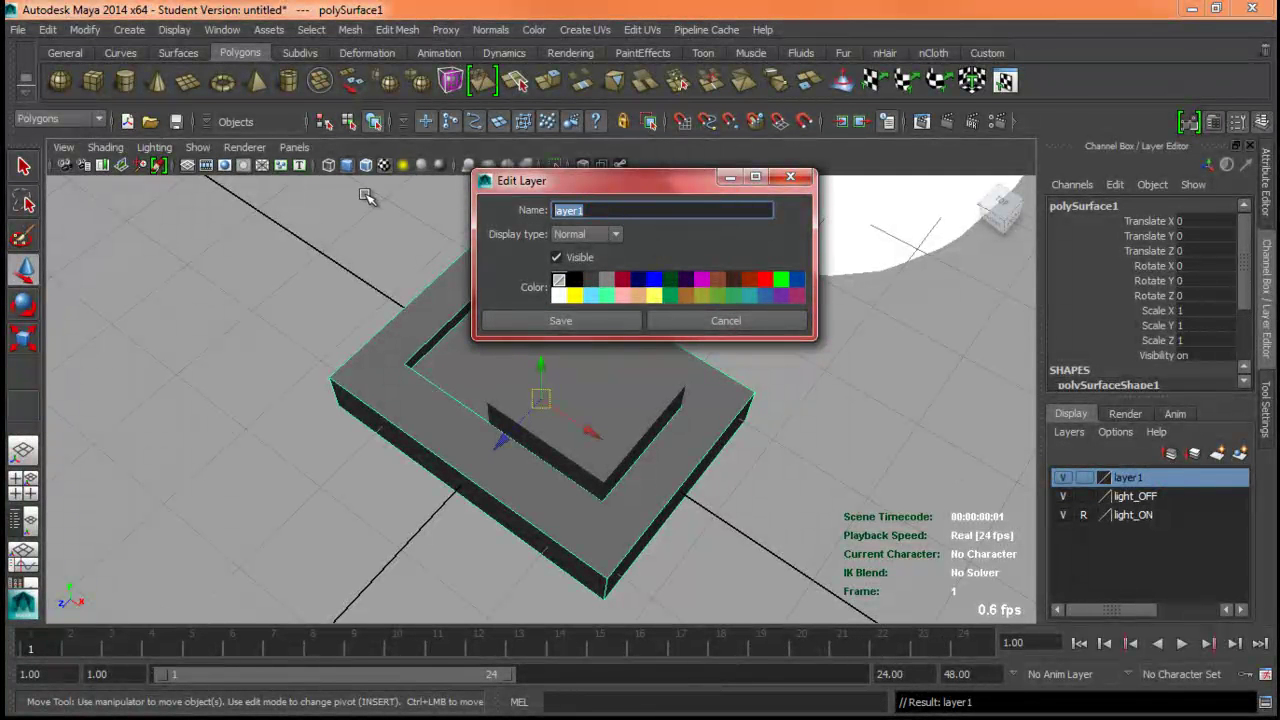
type("base")
left_click(536, 321)
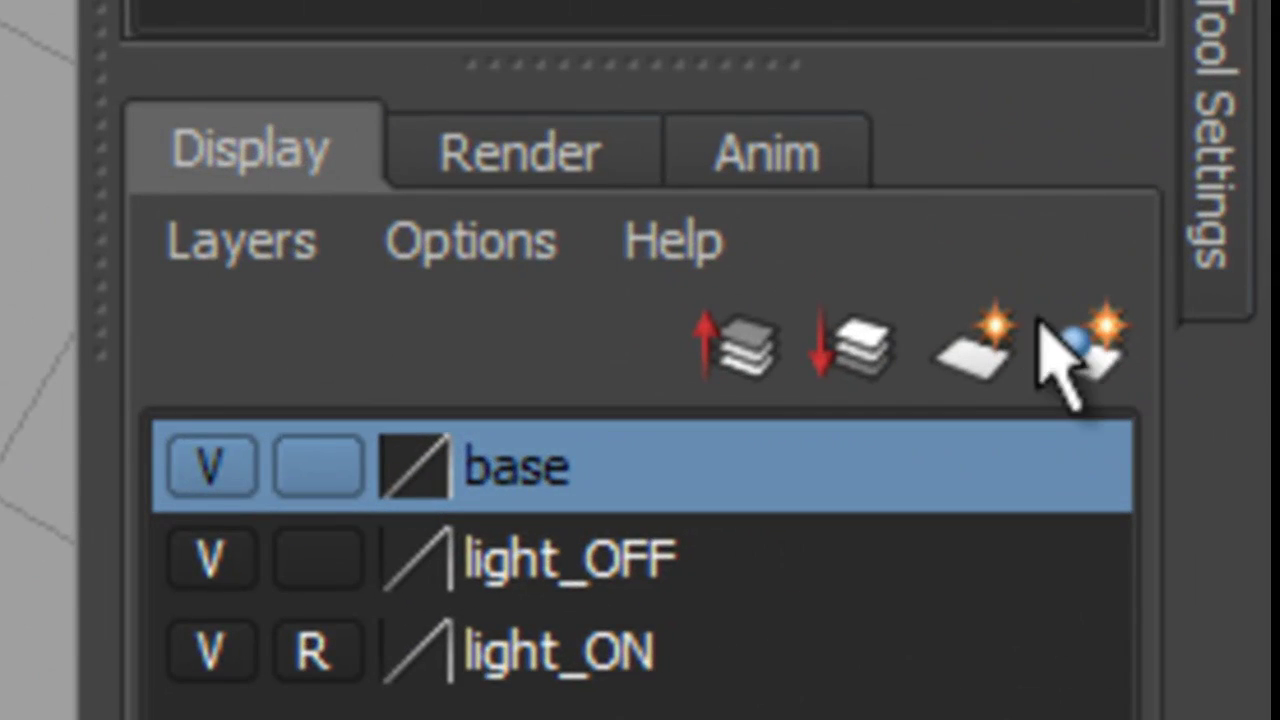
Create a display layer from the switch handle and name it lightswitch_CONTROL.
left_click(1084, 342)
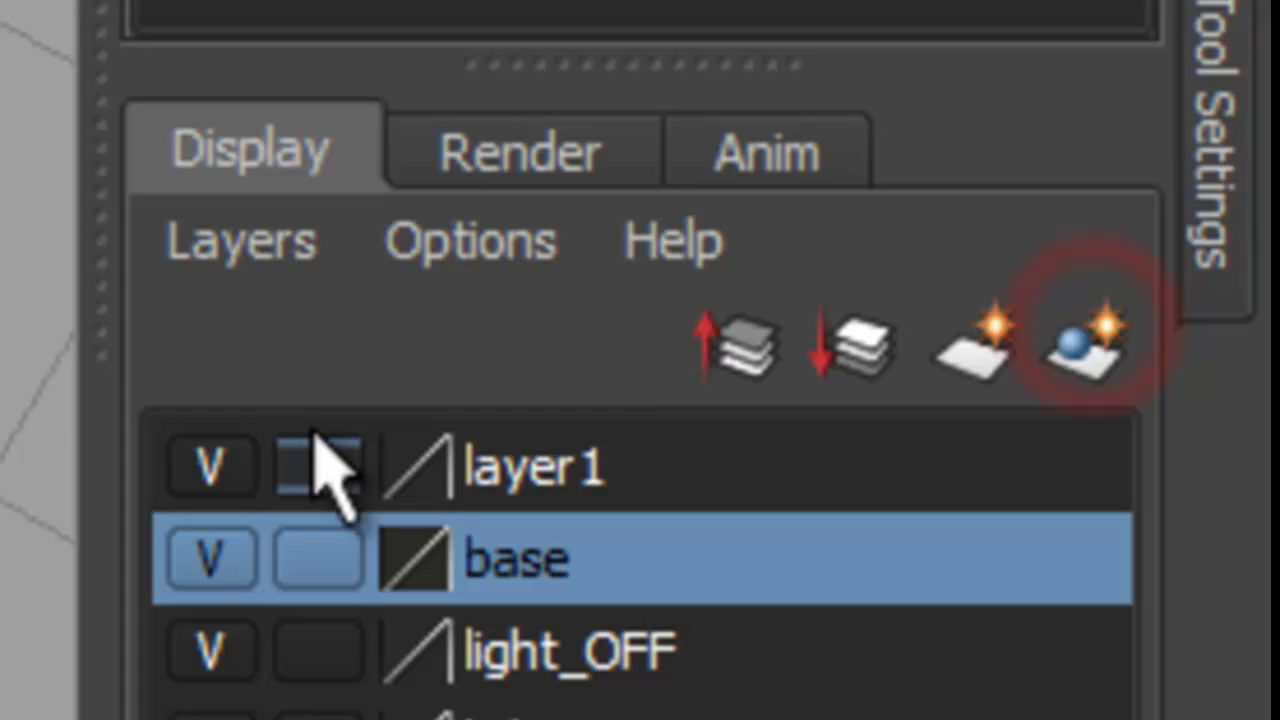
left_click(656, 468)
double_click(656, 468)
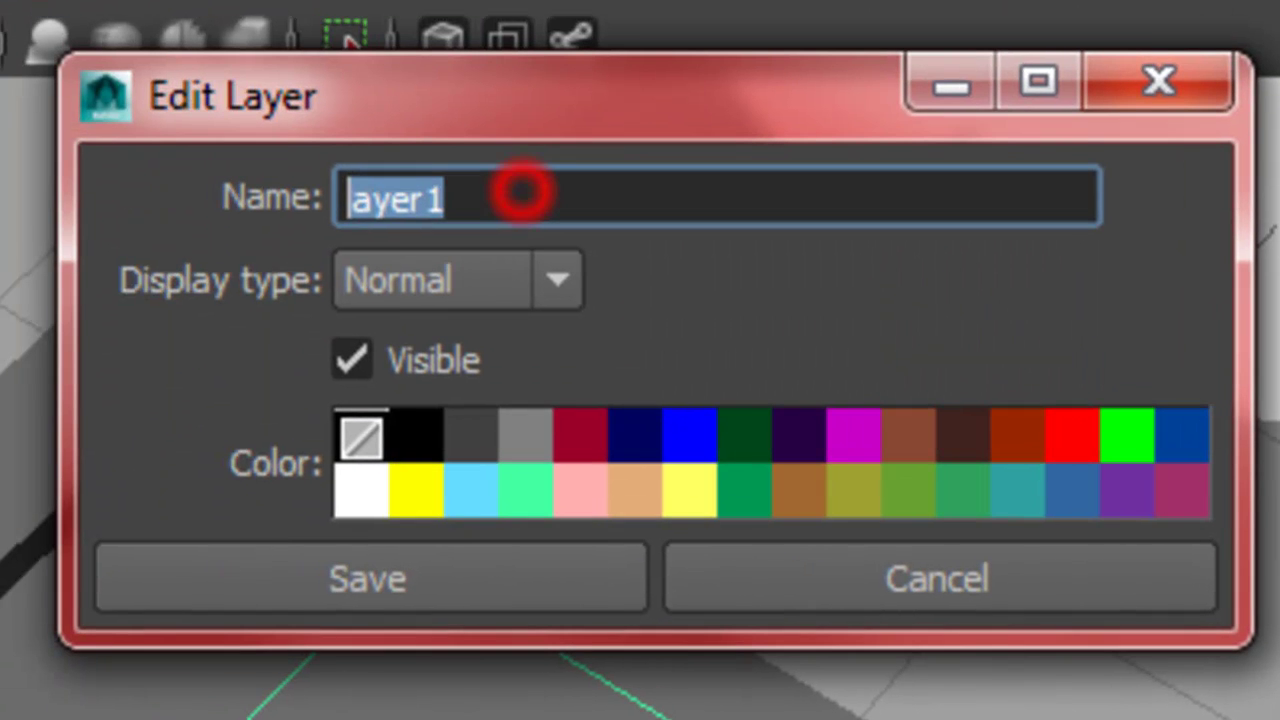
type("lightswitch")
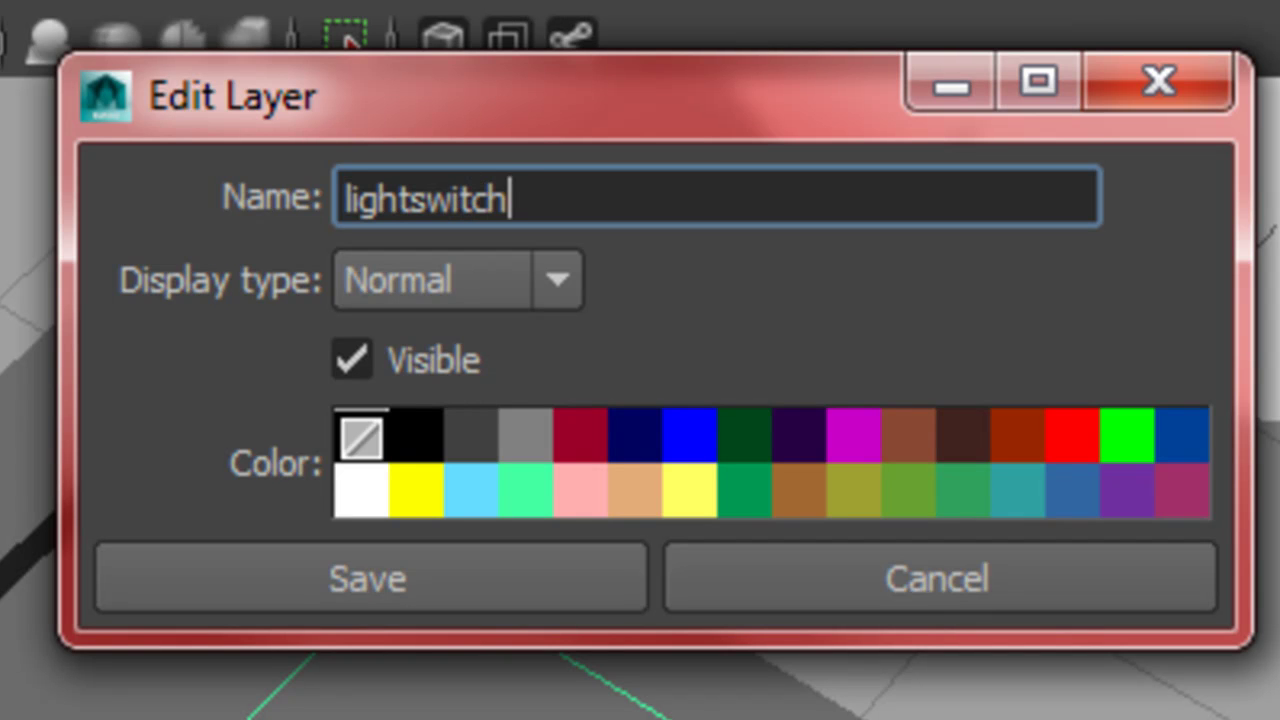
type("_CON")
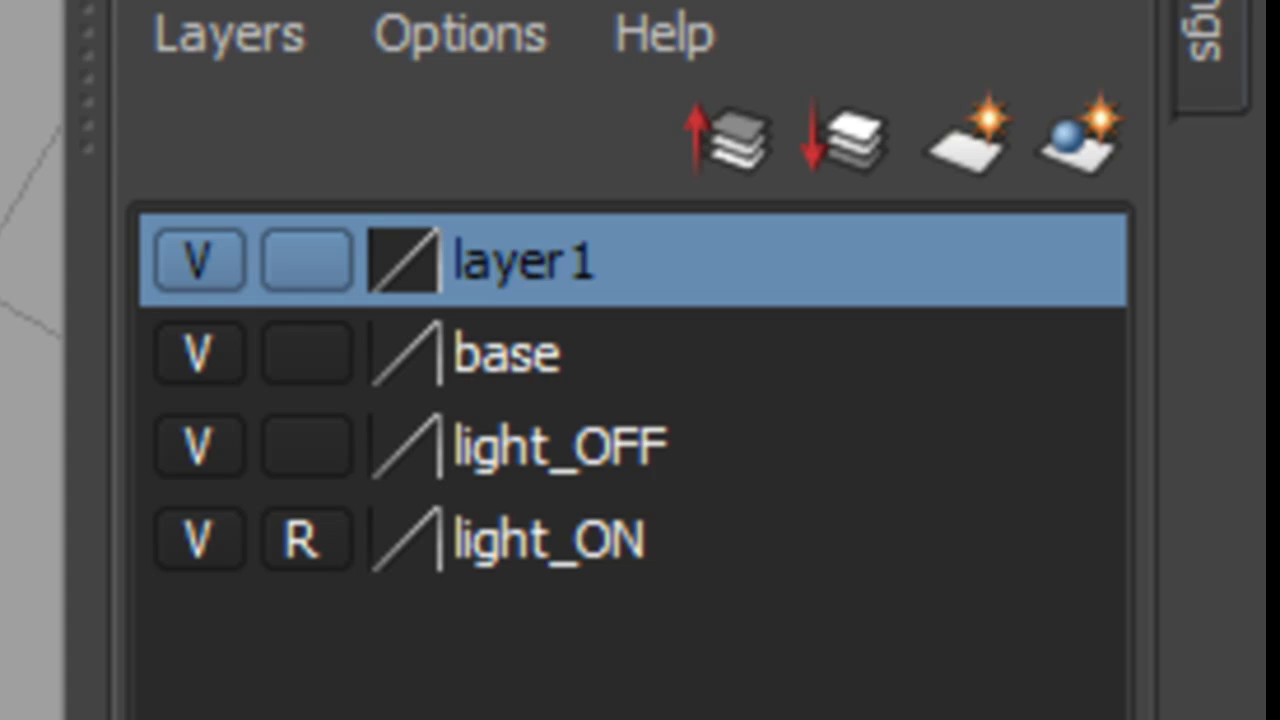
key("Return")
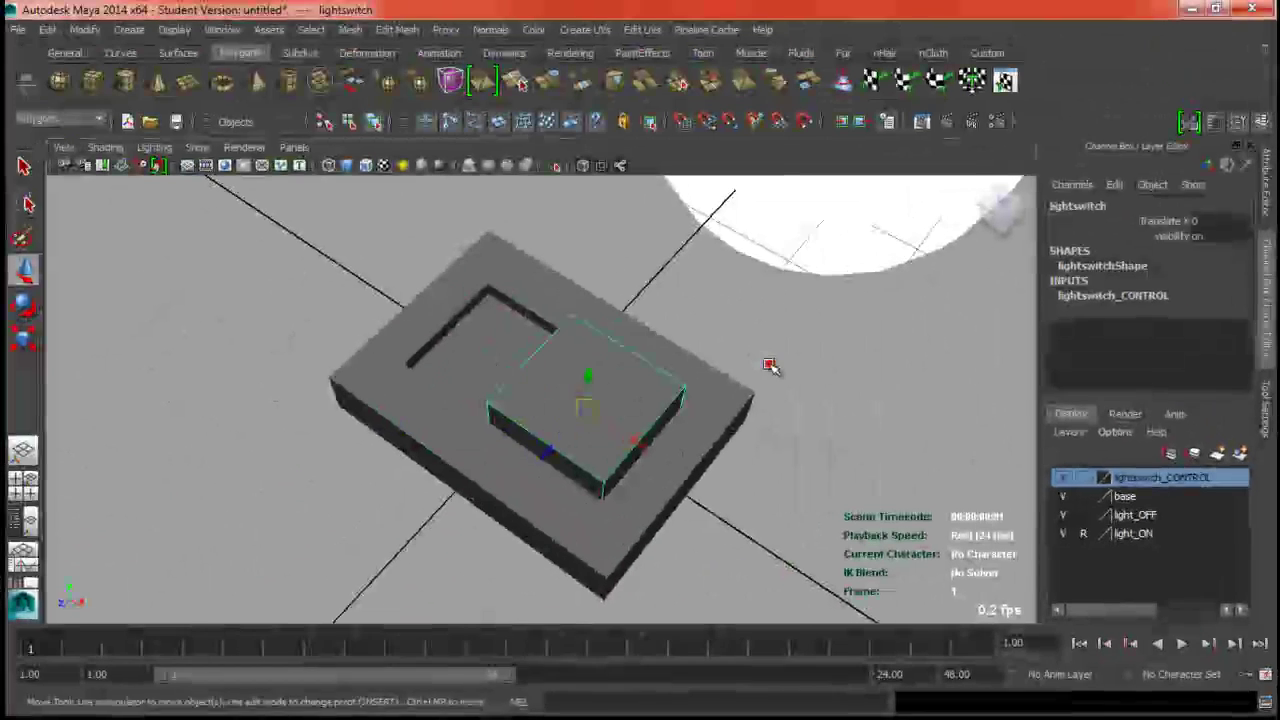
Parent the lightswitch handle to the slotted base and clear the selection.
left_click(423, 417)
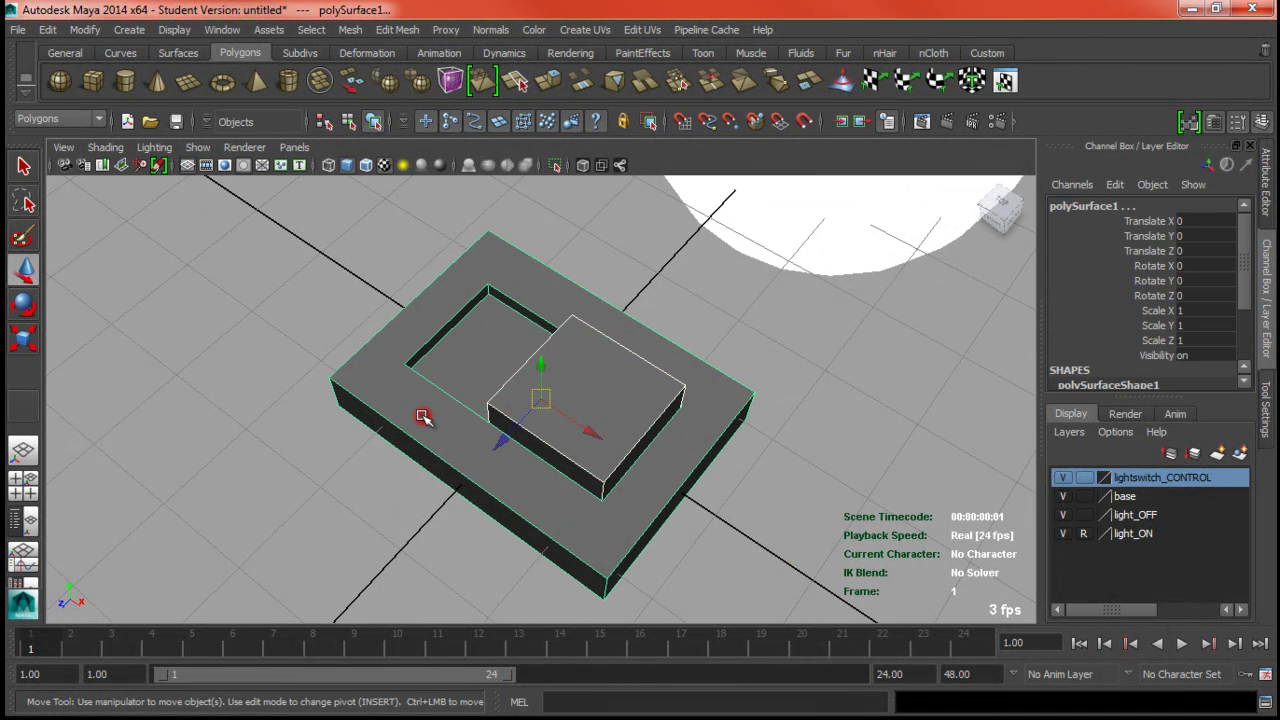
key("p")
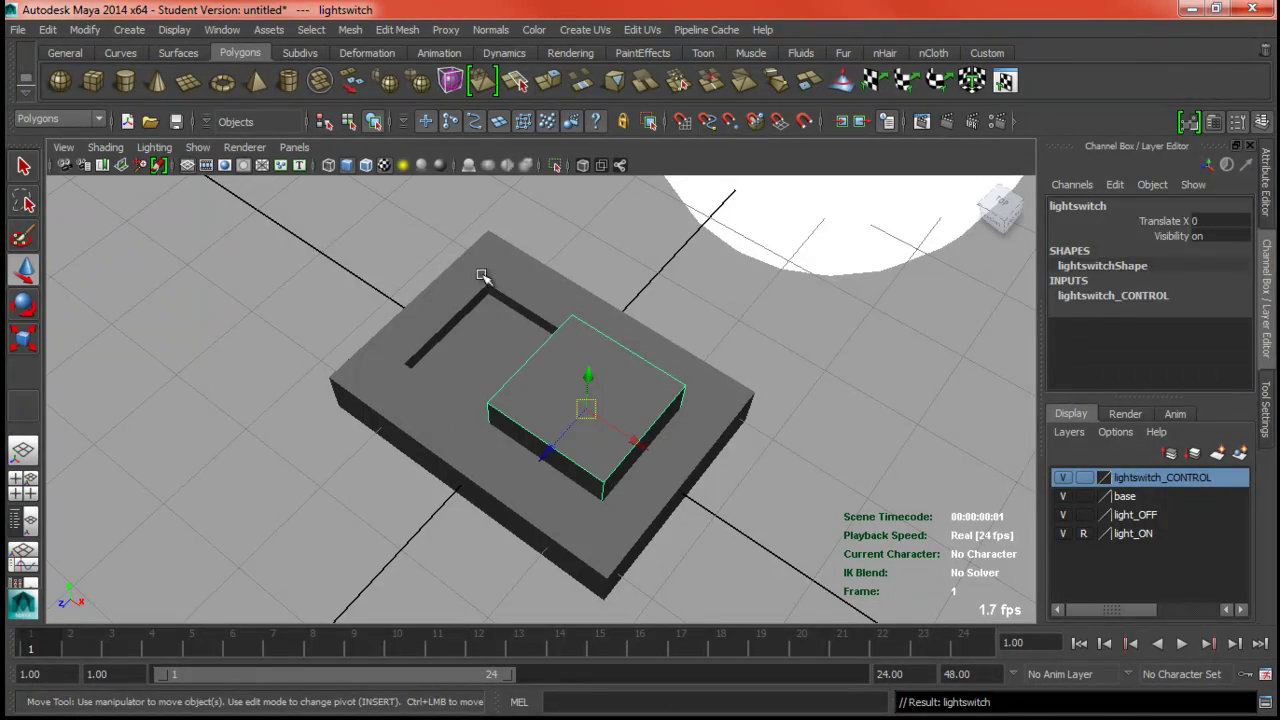
left_click(555, 243)
scroll(729, 306, "up", 2)
scroll(729, 305, "down", 5)
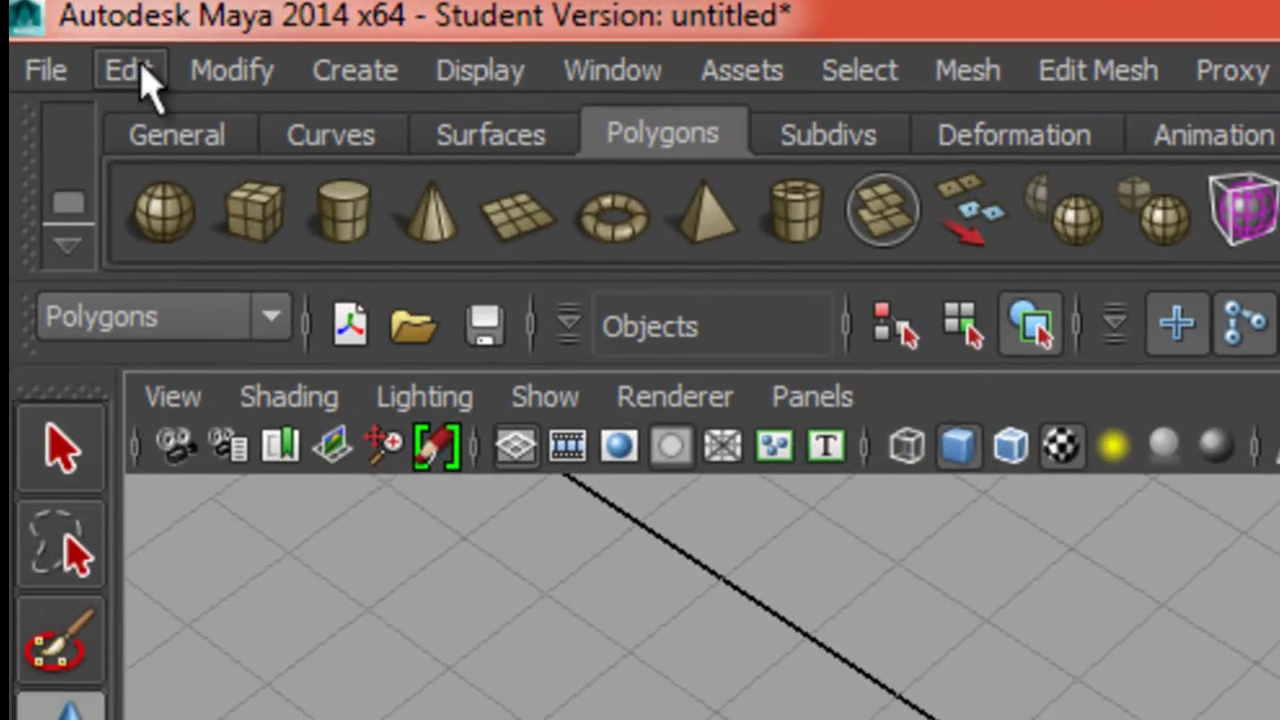
left_click(89, 57)
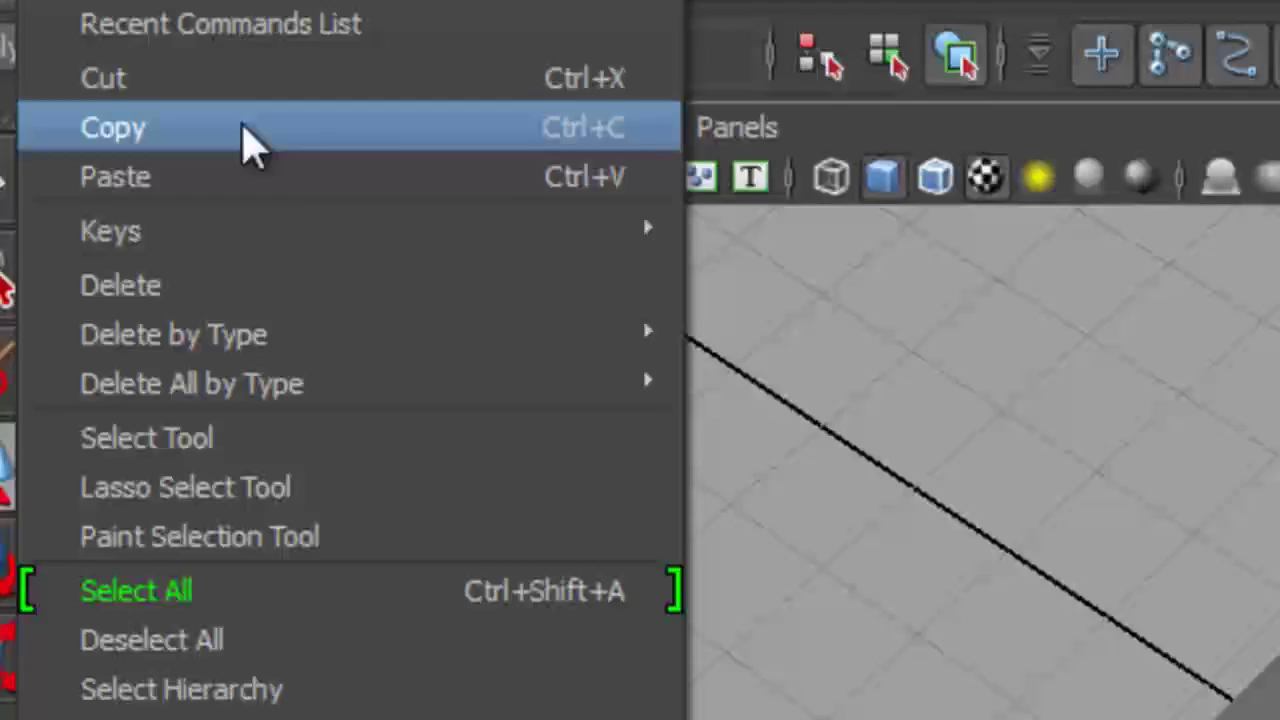
mouse_move(474, 392)
left_click(891, 262)
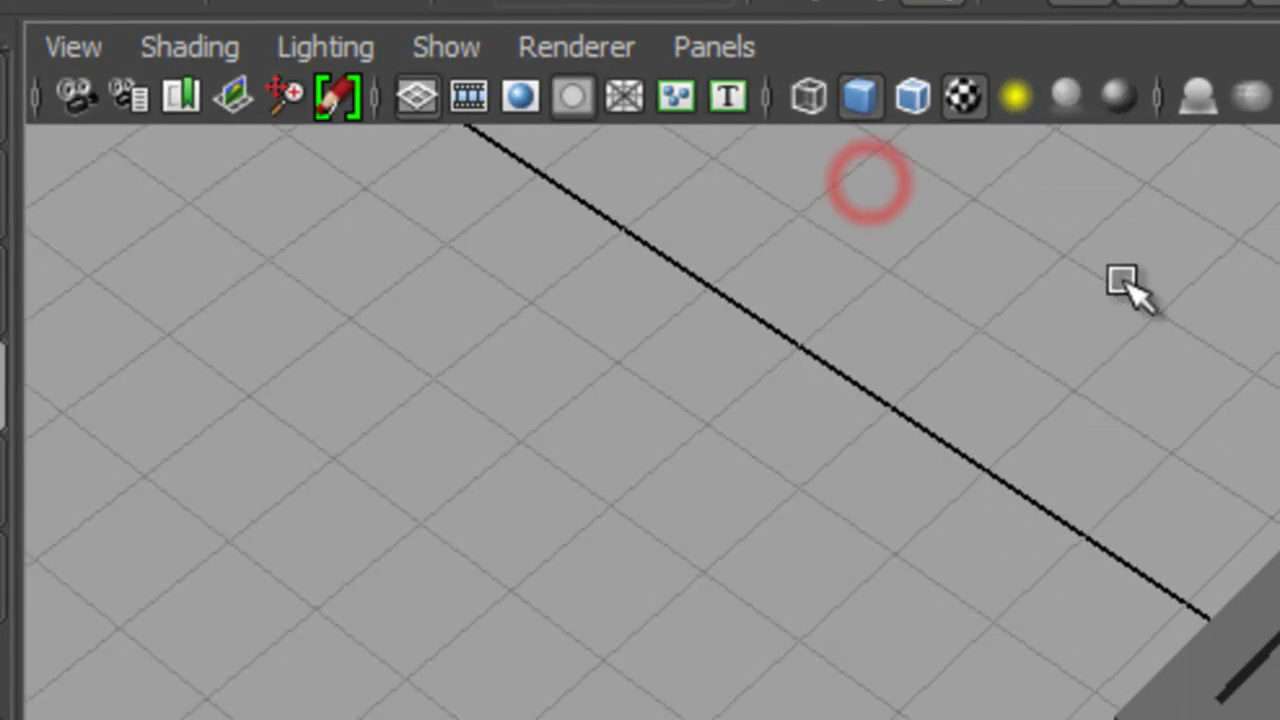
Open the Outliner and expand the polySurface1 and lightoff hierarchies to check their children.
left_click(219, 29)
mouse_move(287, 92)
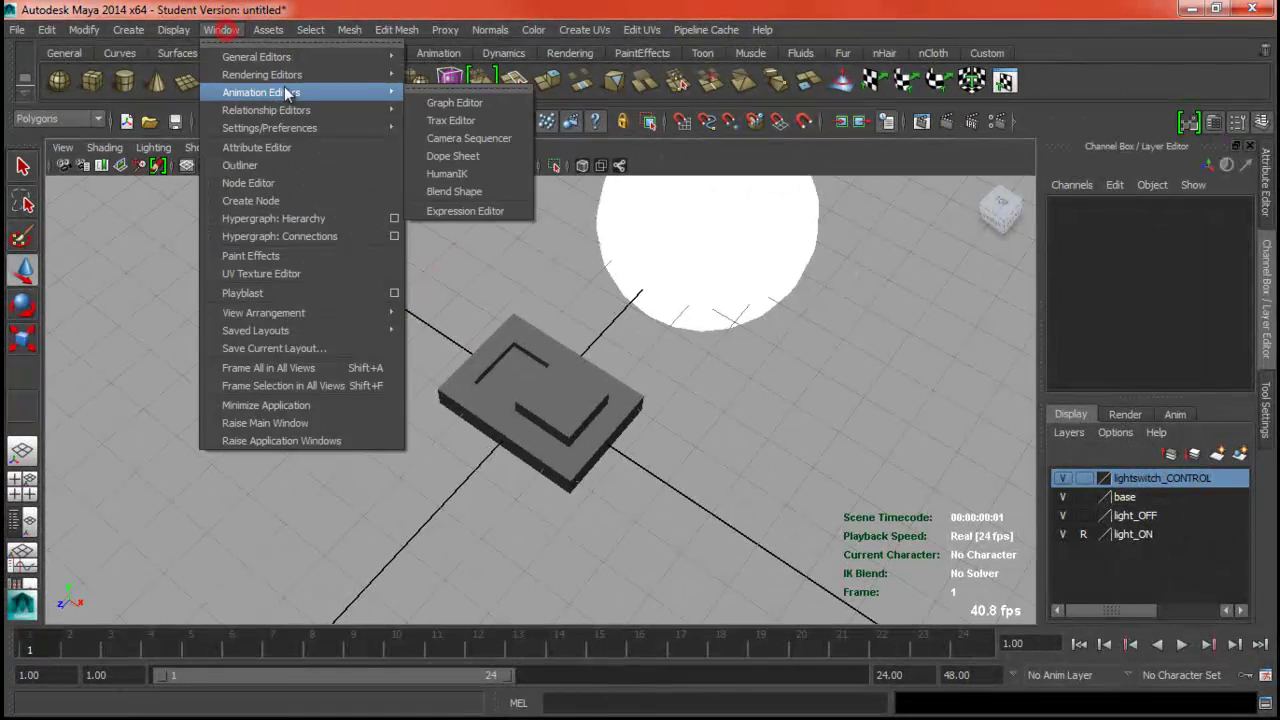
left_click(291, 160)
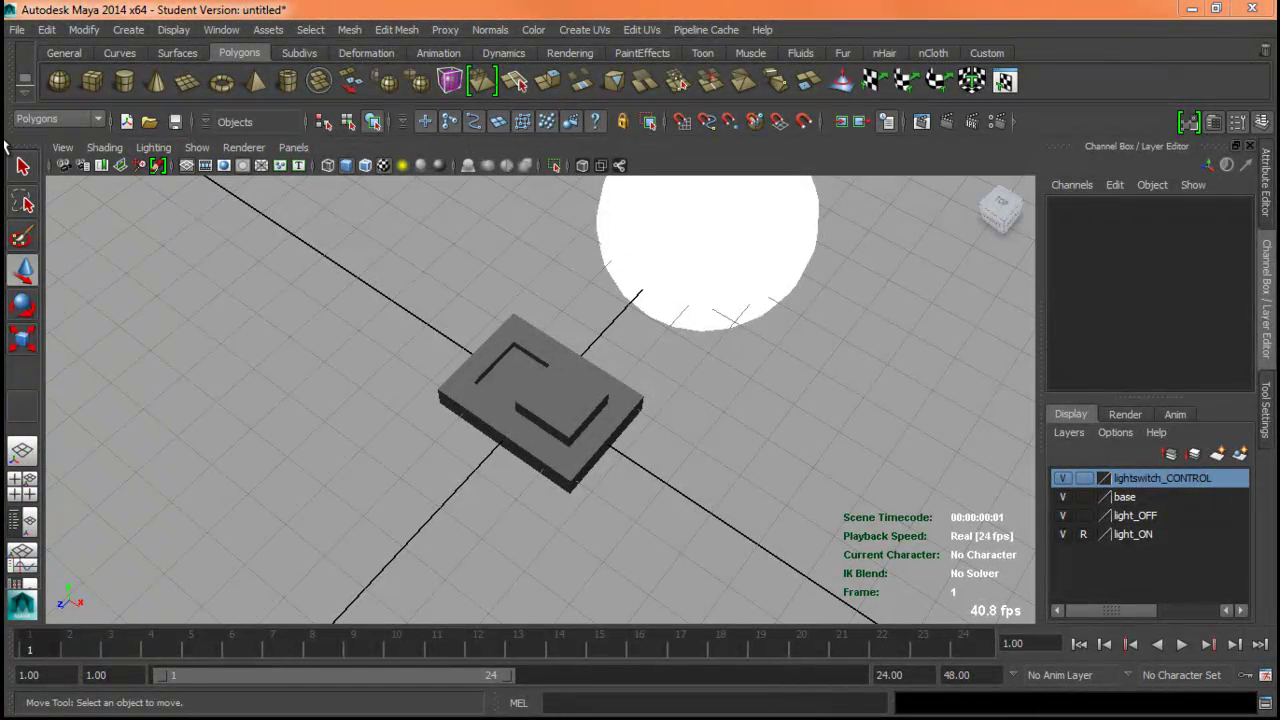
left_click_drag(0, 20, 913, 74)
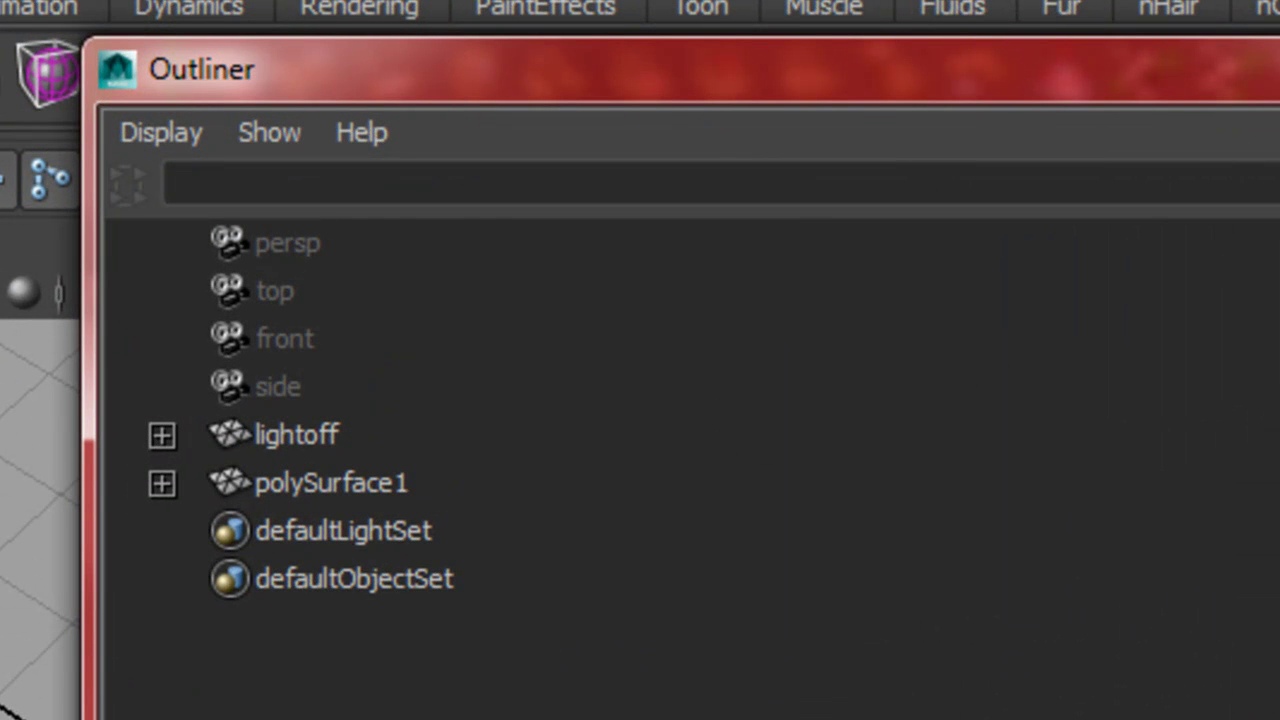
left_click(163, 485)
left_click(161, 435)
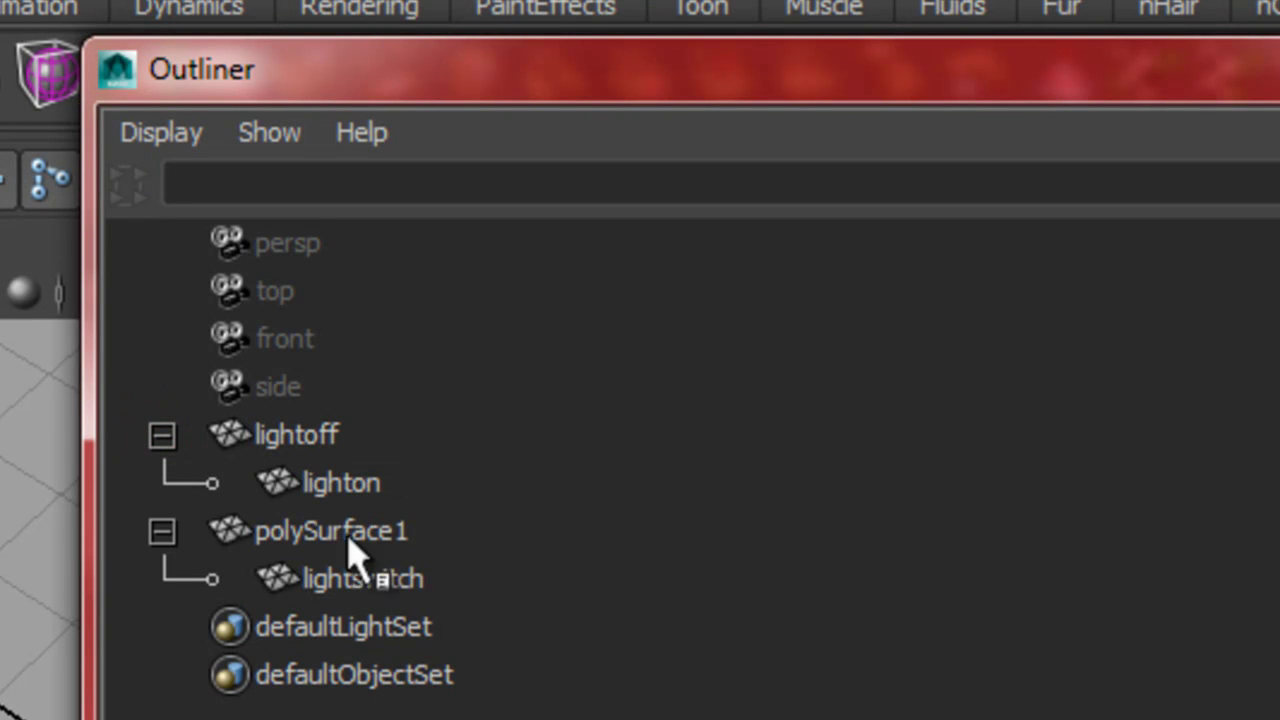
Rename polySurface1 as base in the Outliner and close it.
left_click(428, 532)
left_click(428, 532)
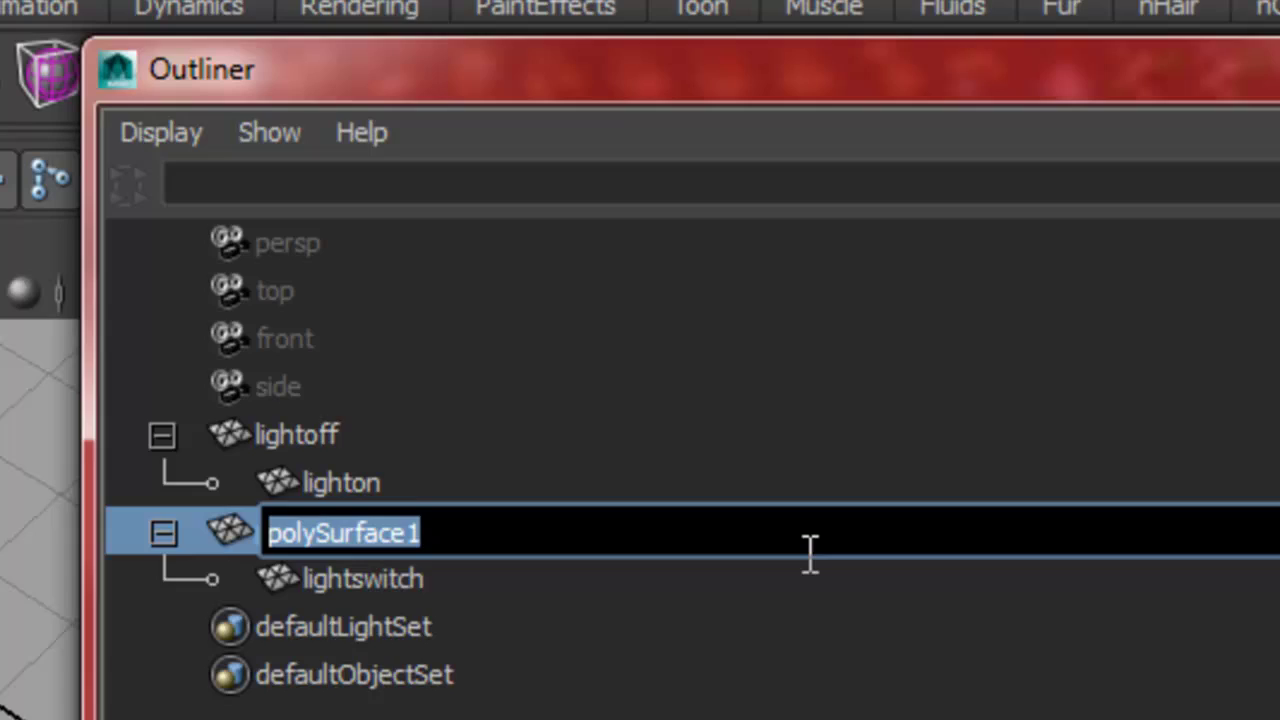
type("base")
key("Return")
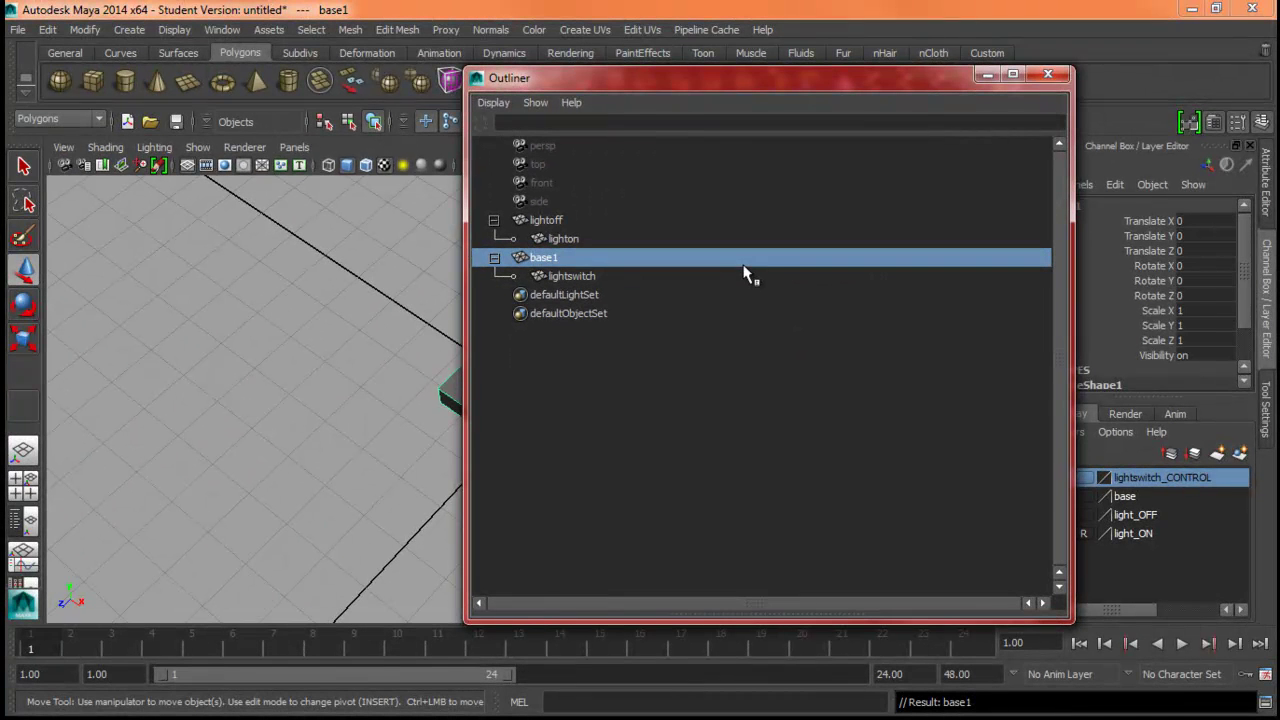
left_click(1048, 74)
Set the light_OFF layer to Template and light_ON to Normal, and select the lighton sphere.
left_click(798, 373)
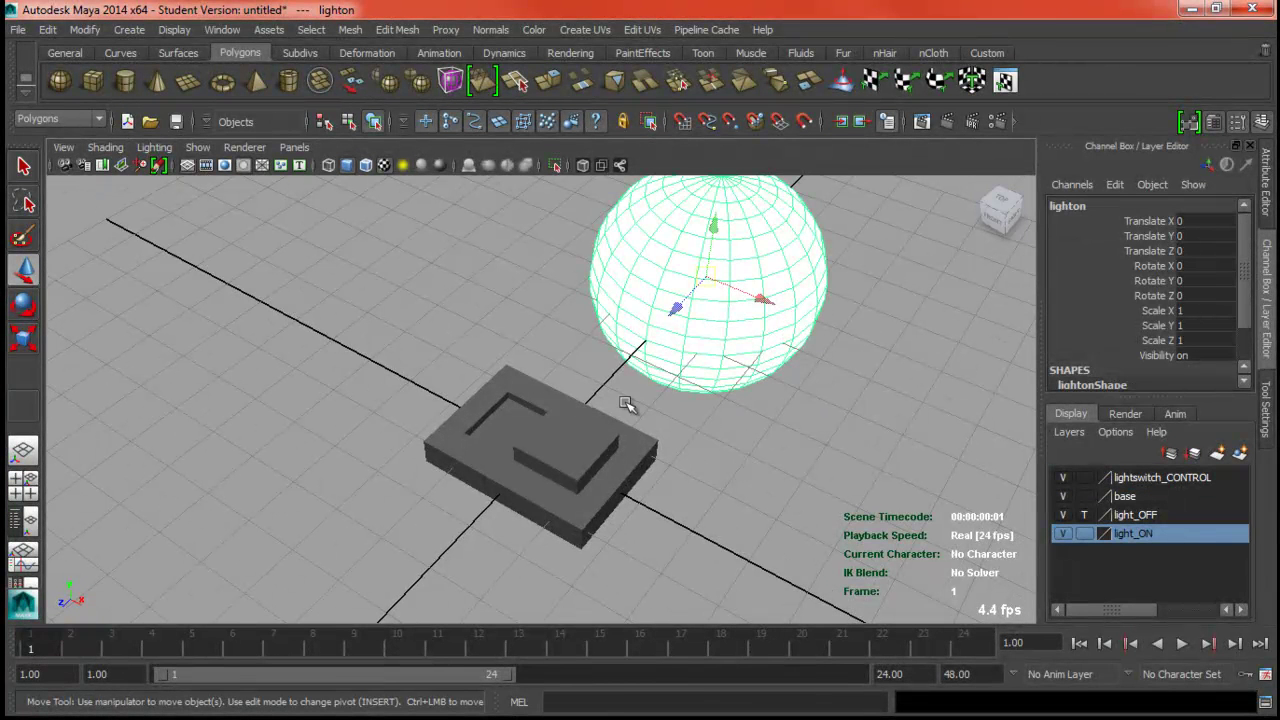
left_click(600, 452)
left_click(762, 302)
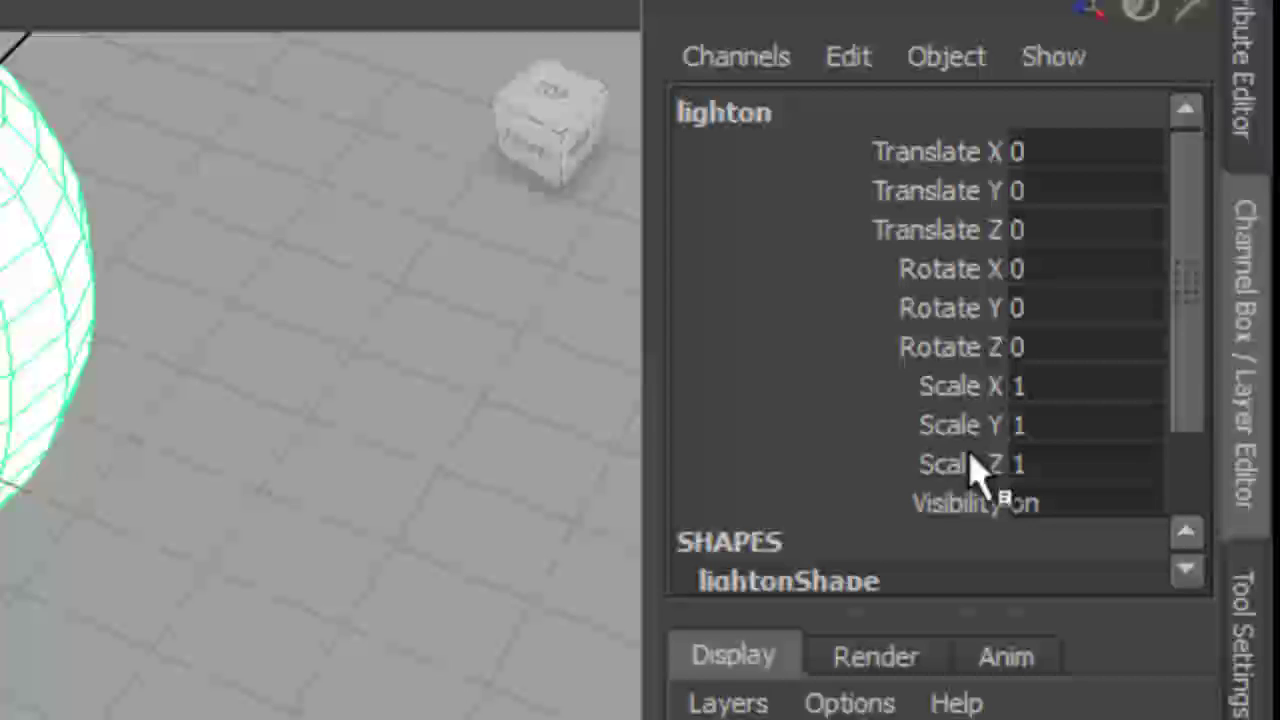
Lock and hide lighton's Translate, Rotate and Scale channels, leaving only Visibility.
left_click(1161, 338)
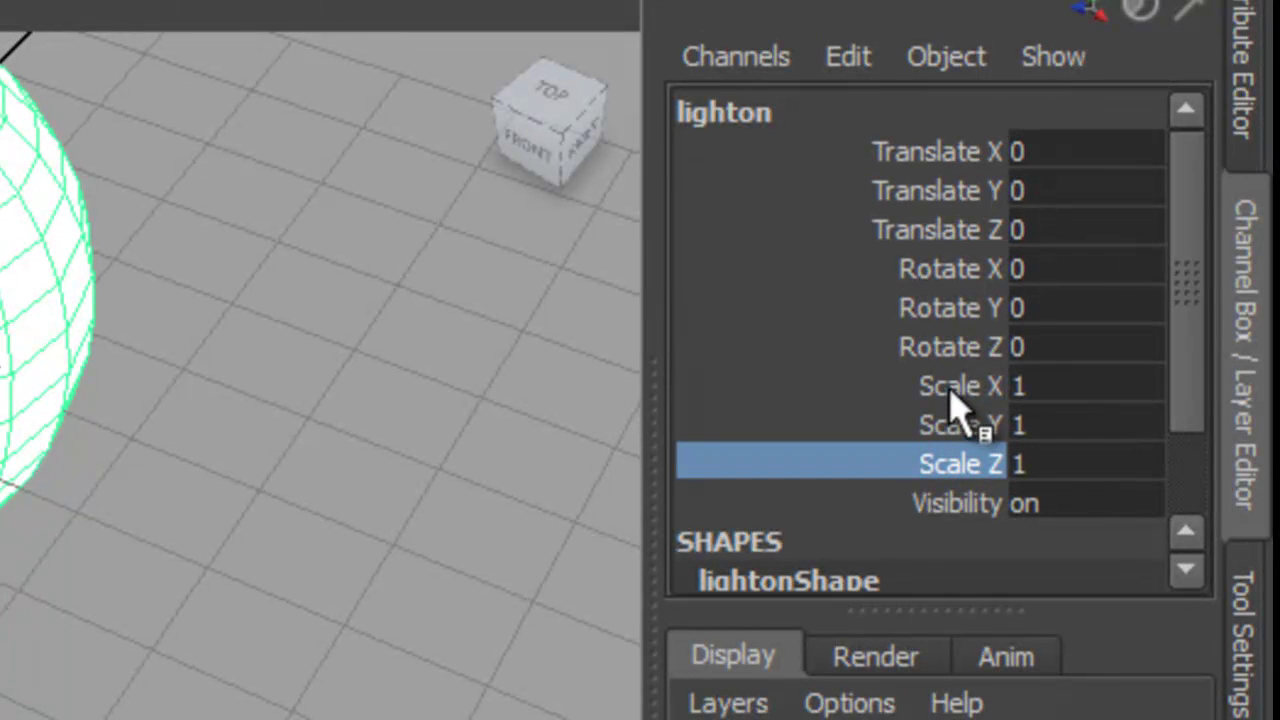
left_click(929, 150, "shift")
right_click(952, 342)
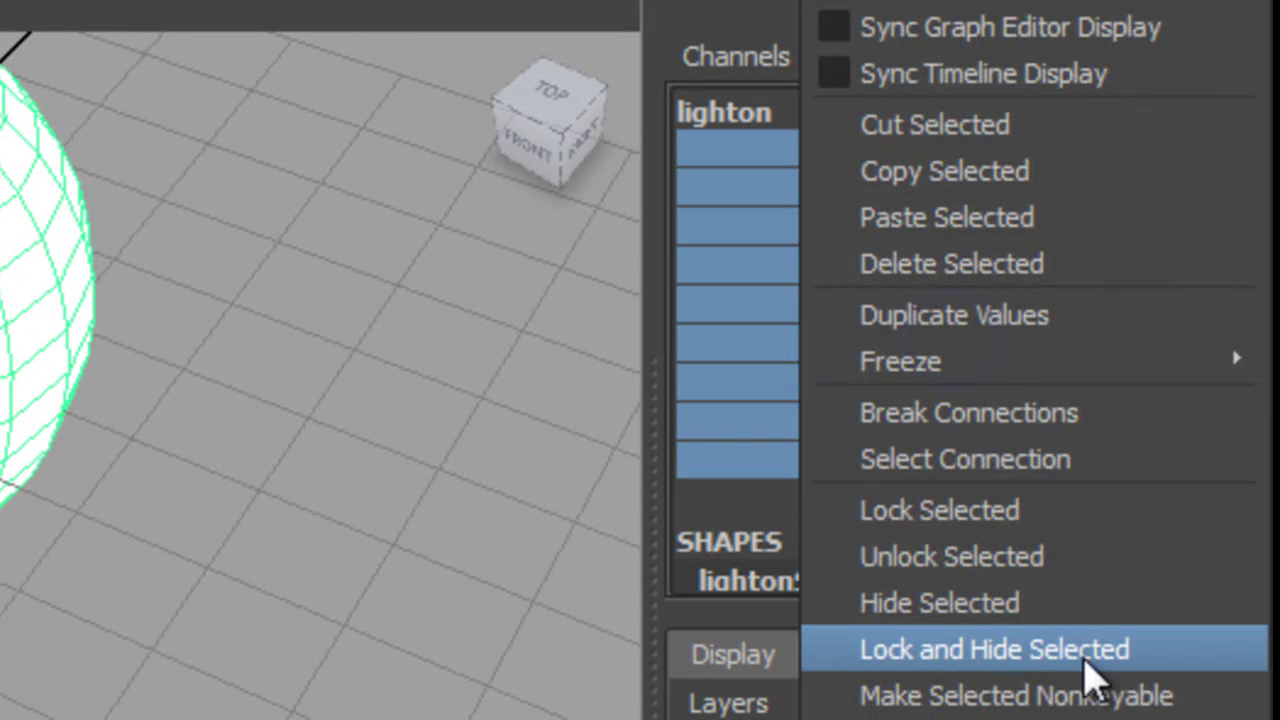
left_click(1030, 649)
Open the Expression Editor for lighton's Visibility channel and begin the expression with lighton.visibility=.
left_click(973, 152)
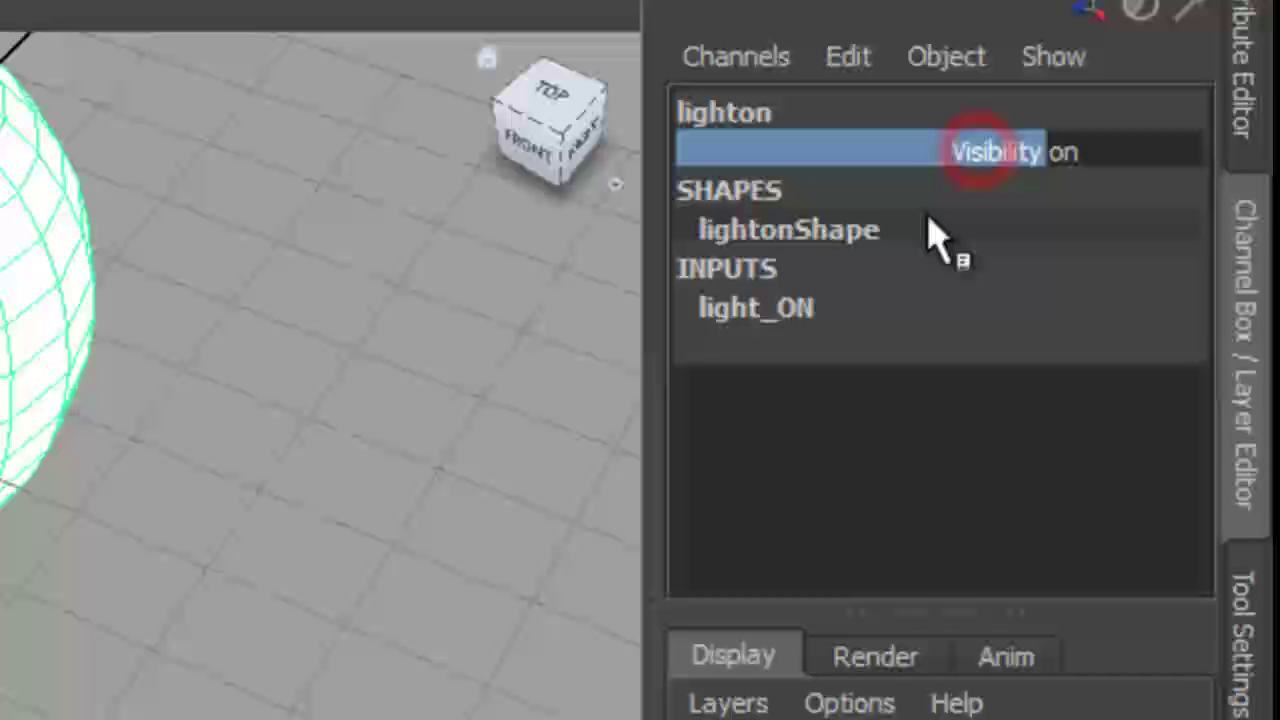
left_click(848, 58)
left_click(890, 103)
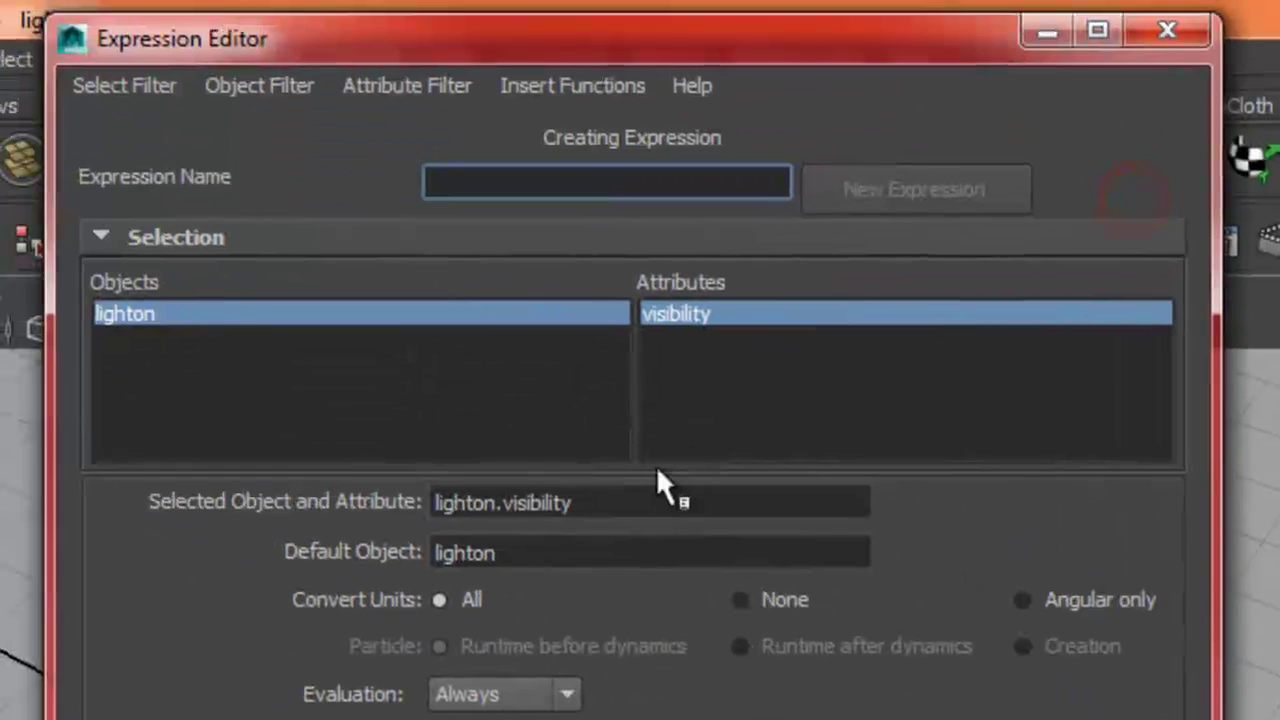
double_click(553, 500)
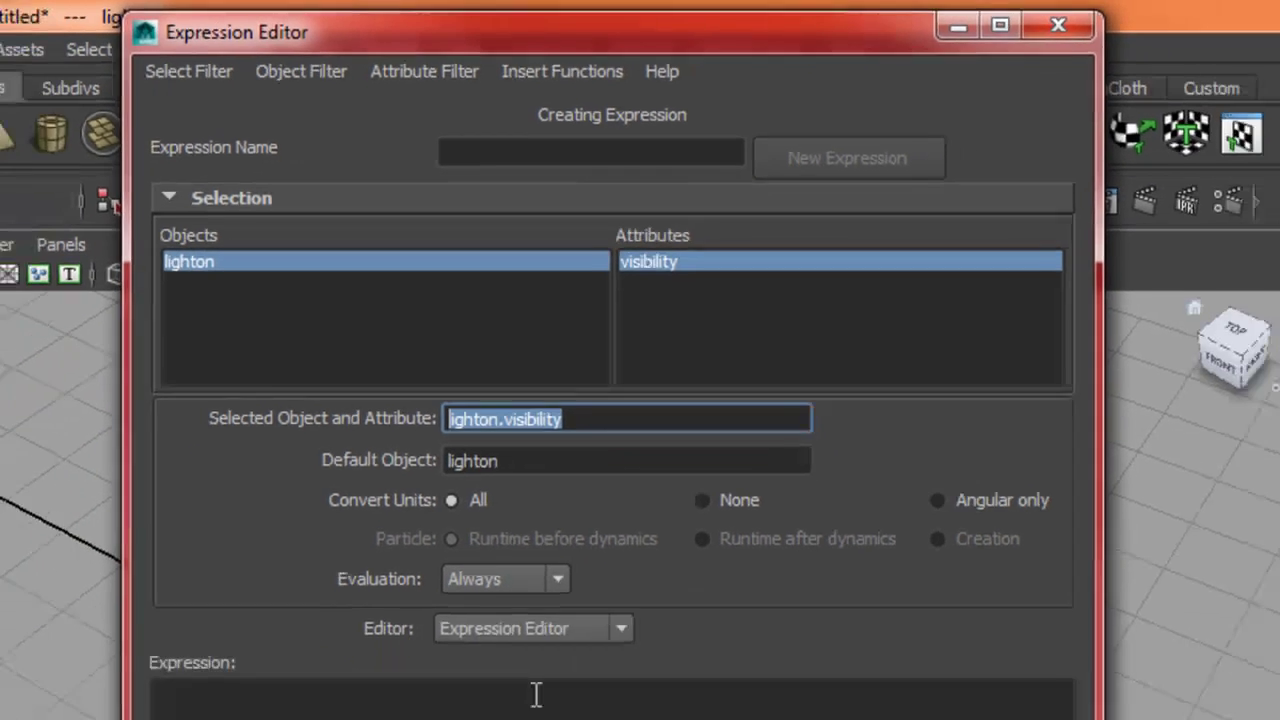
left_click(536, 696)
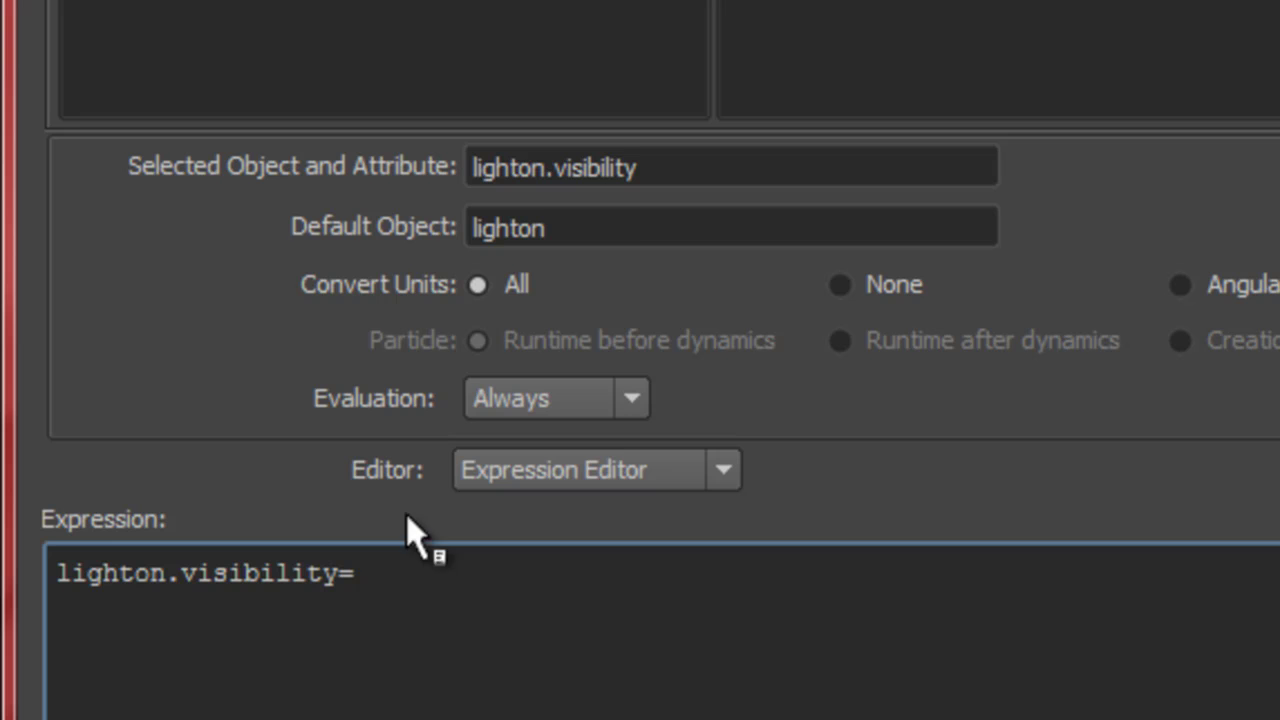
Complete the expression as lighton.visibility=lightswitch.translateX, create it and close the Expression Editor.
left_click_drag(700, 160, 429, 163)
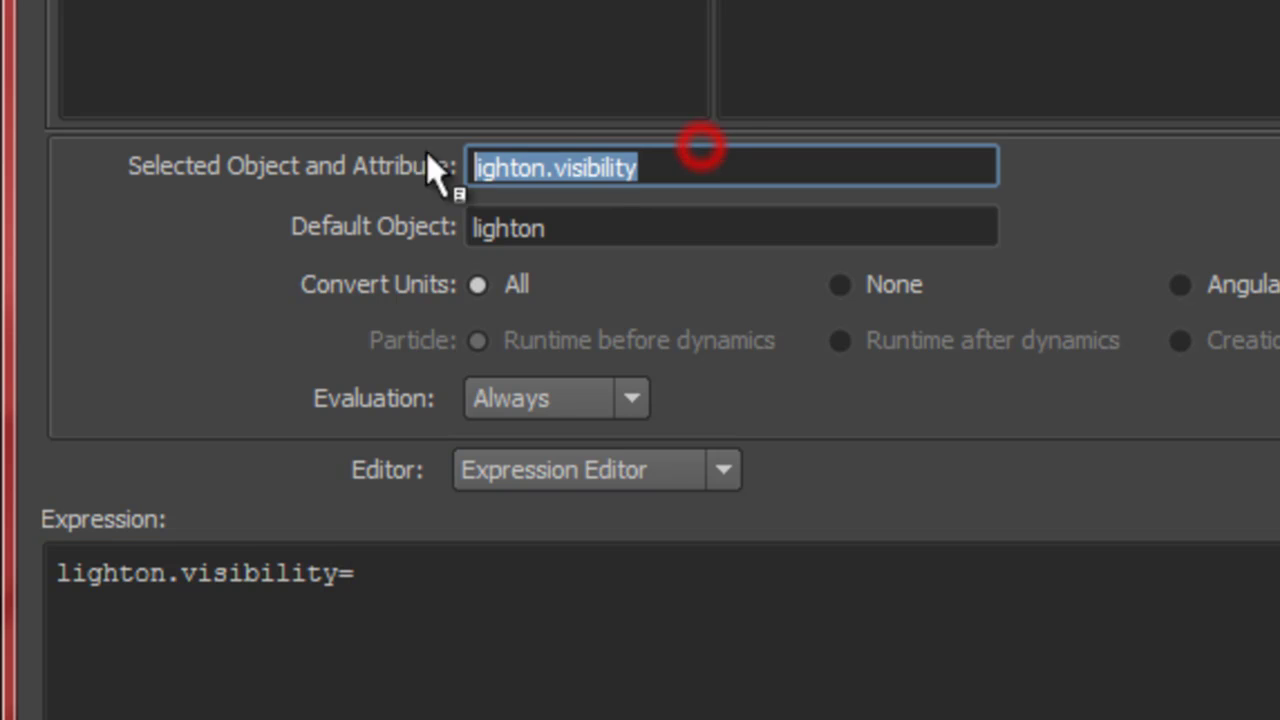
left_click(340, 572)
left_click(389, 572)
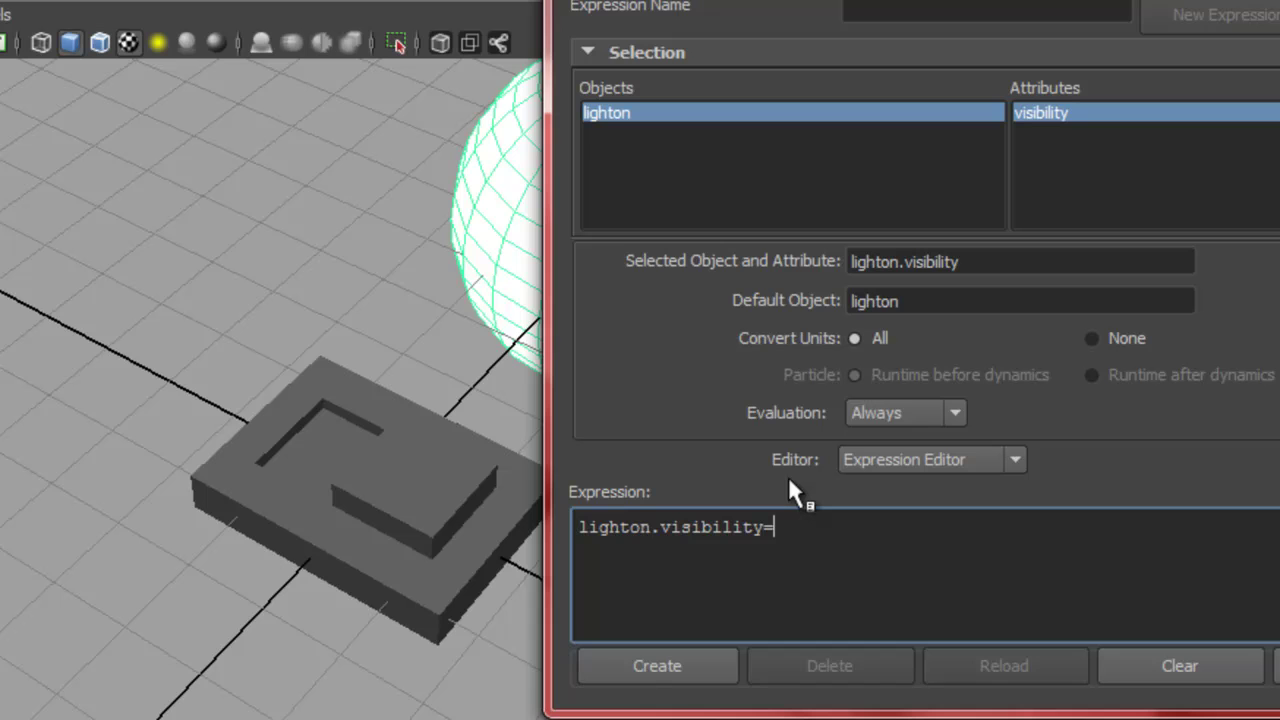
type("lightswitch.")
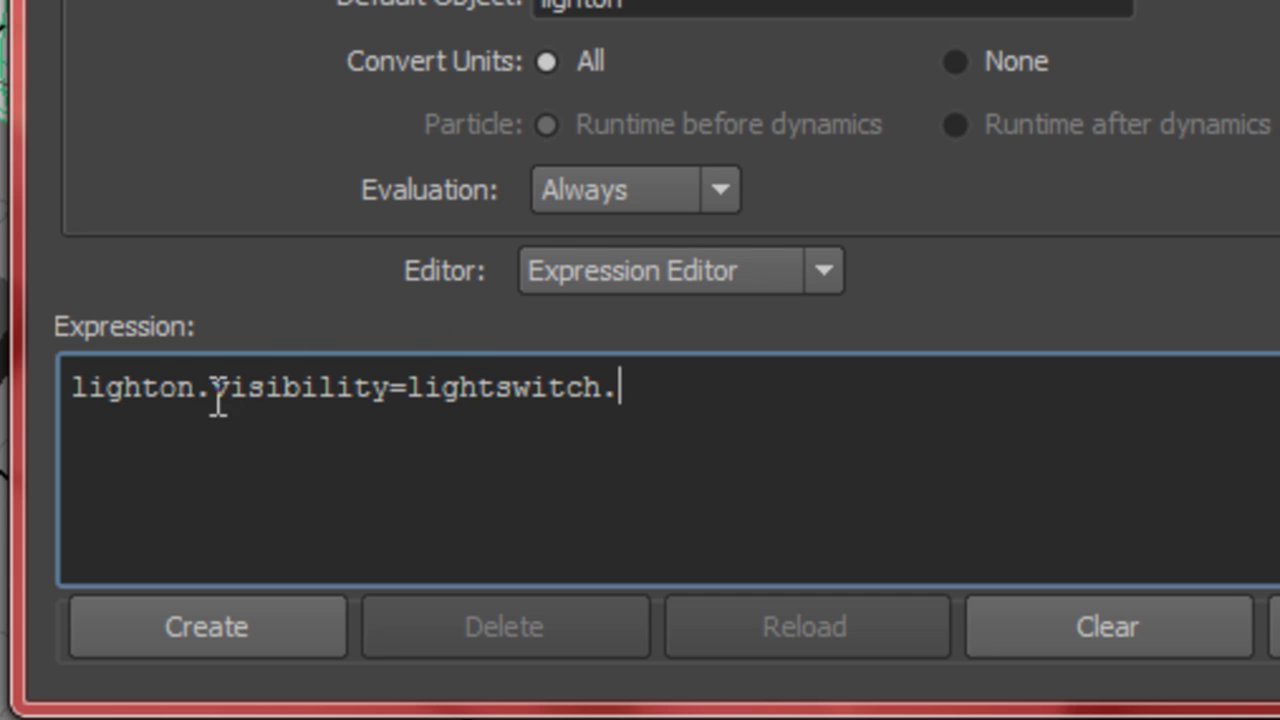
left_click_drag(211, 387, 374, 387)
left_click(414, 389)
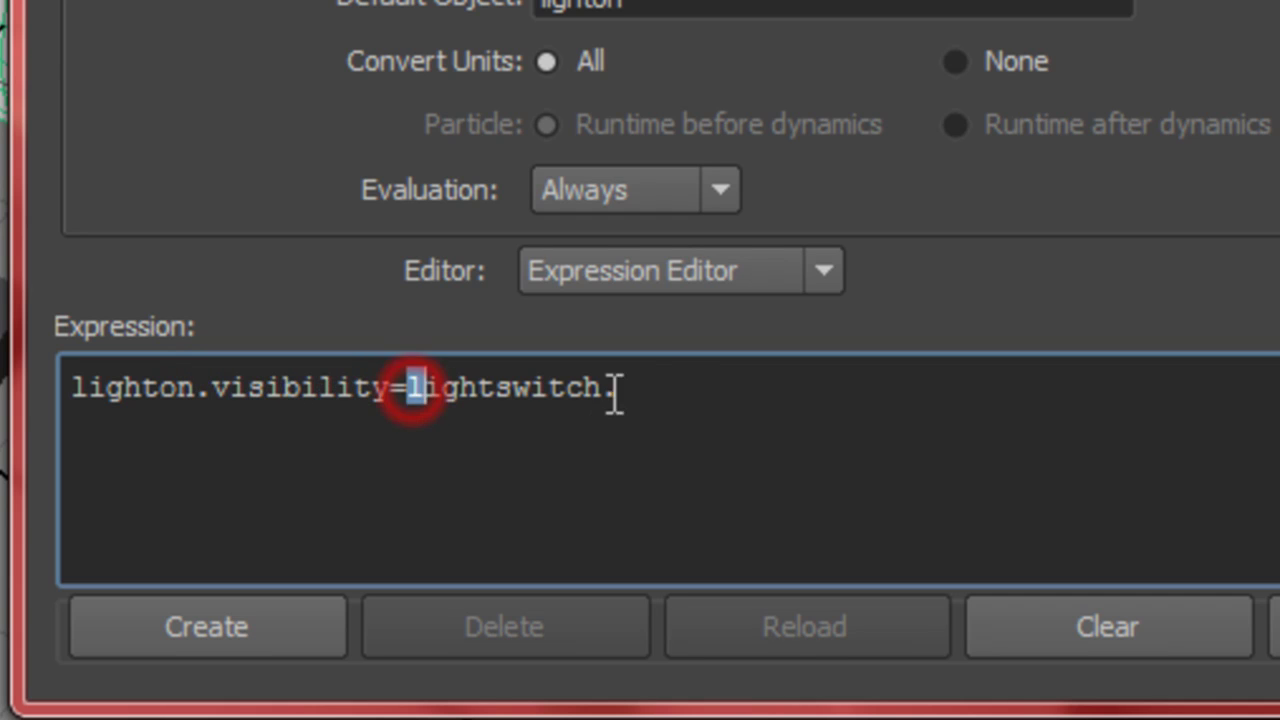
left_click(662, 384)
type("translateX")
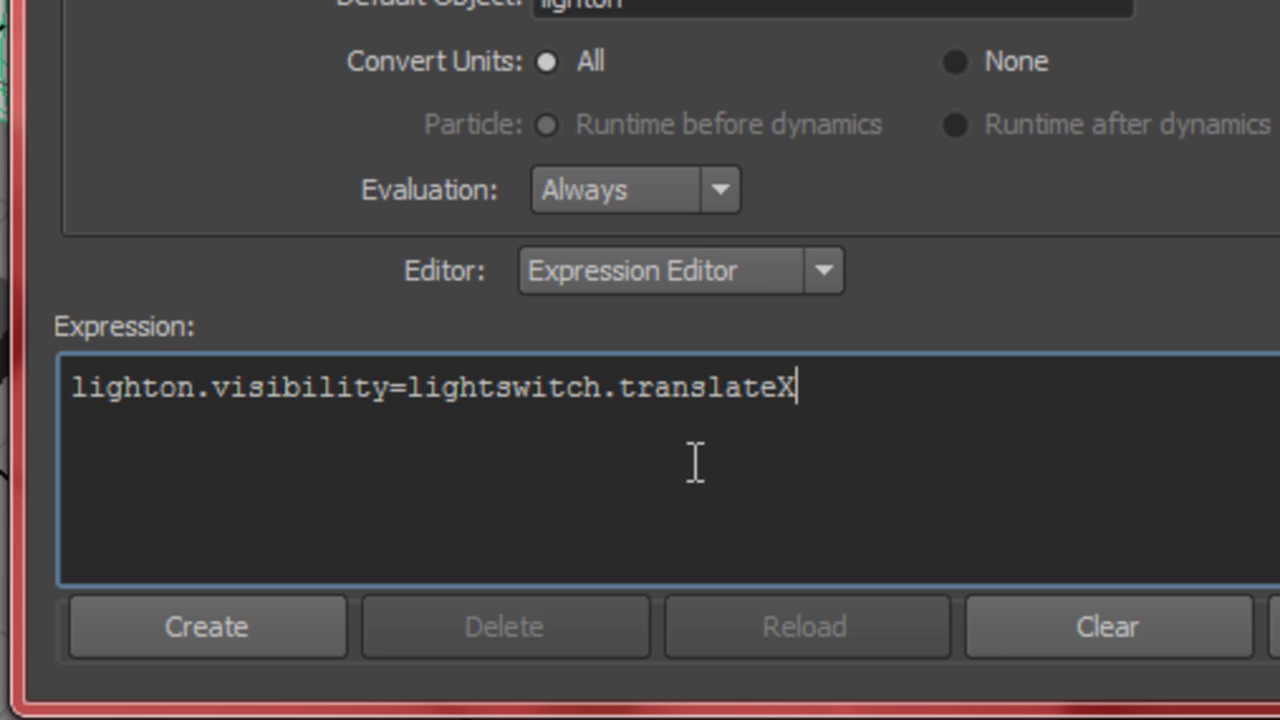
left_click(137, 623)
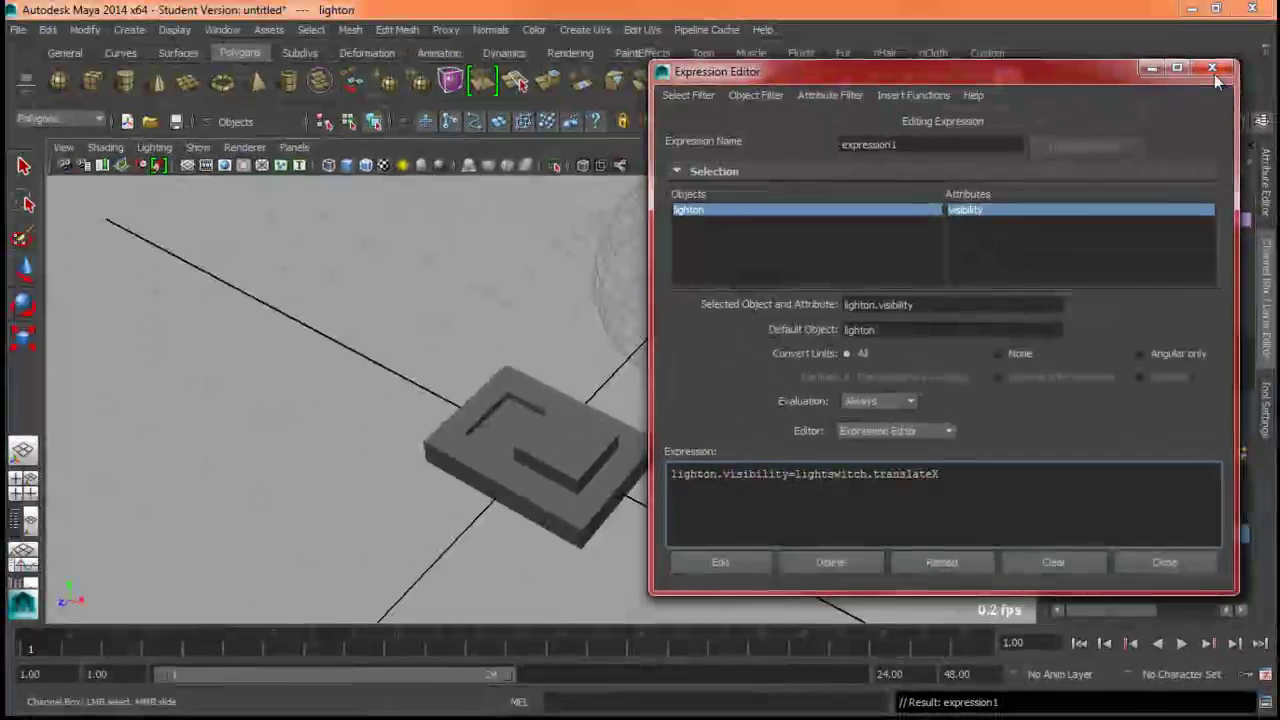
left_click(1214, 74)
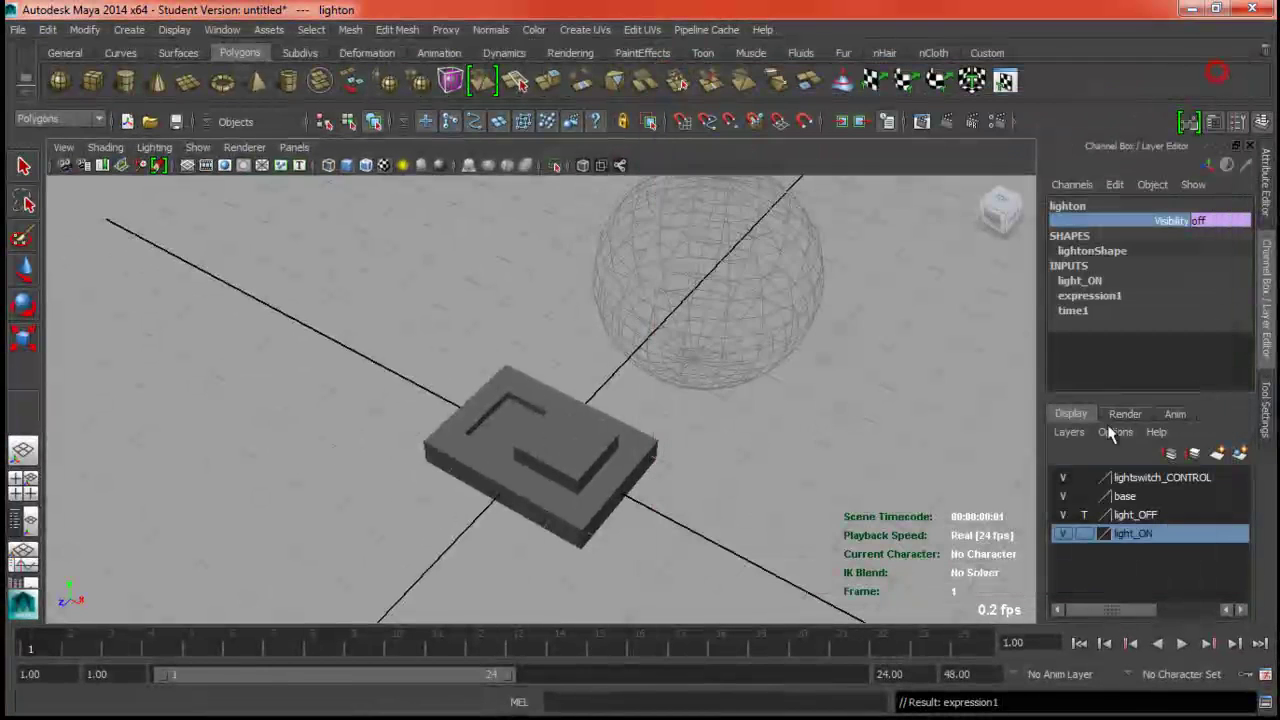
Set the light_OFF layer to Reference and slide the lightswitch handle along X to test the visibility expression.
left_click(1084, 515)
left_click(605, 452)
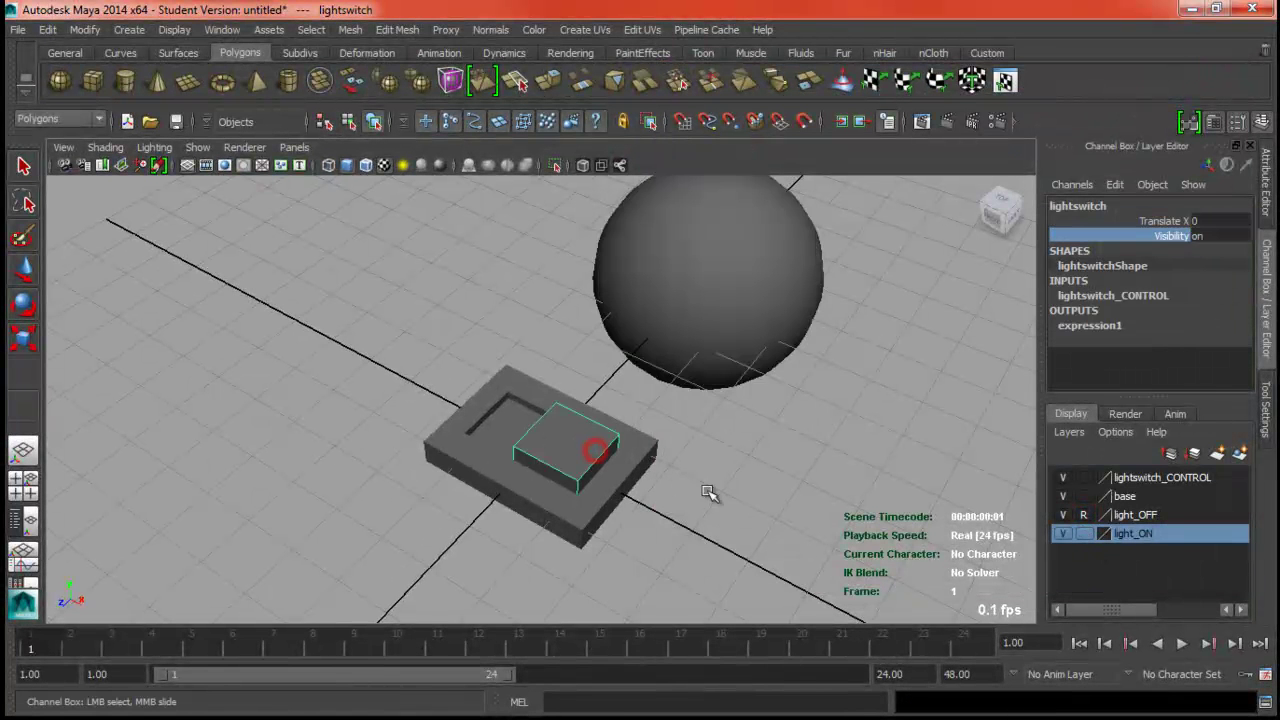
left_click(25, 270)
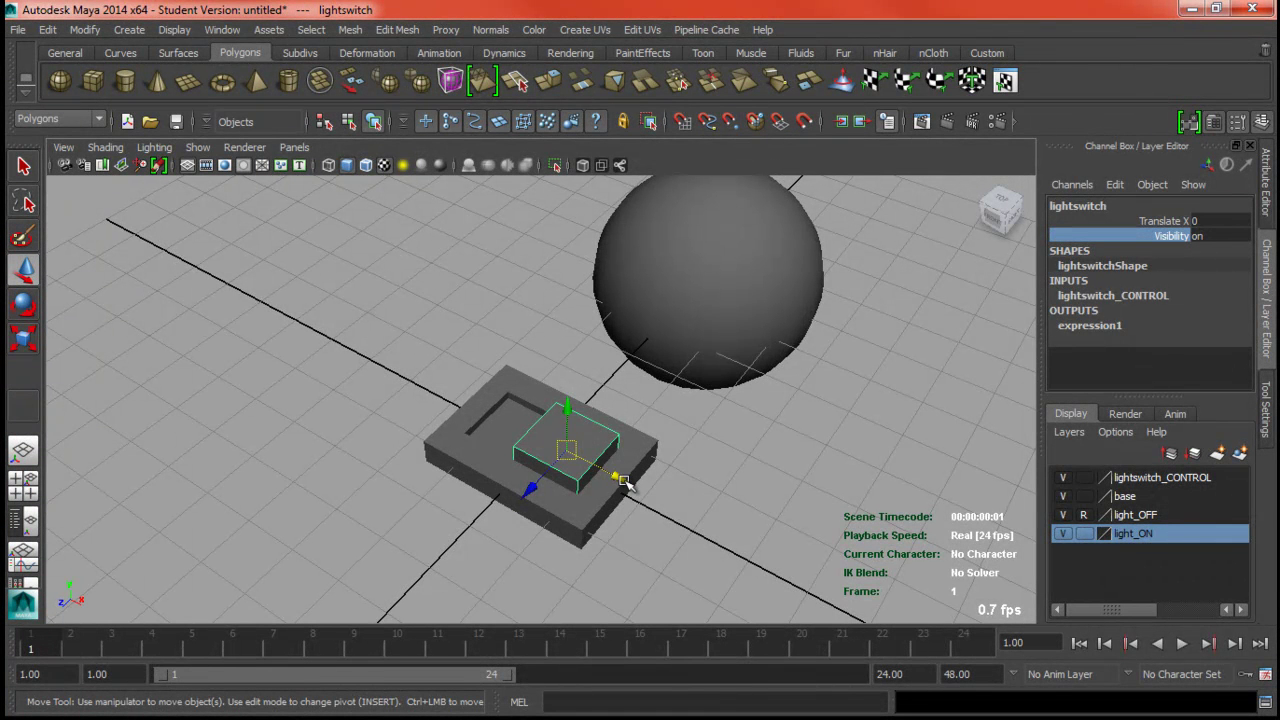
left_click_drag(624, 482, 567, 421)
scroll(742, 419, "up", 2)
scroll(740, 418, "down", 5)
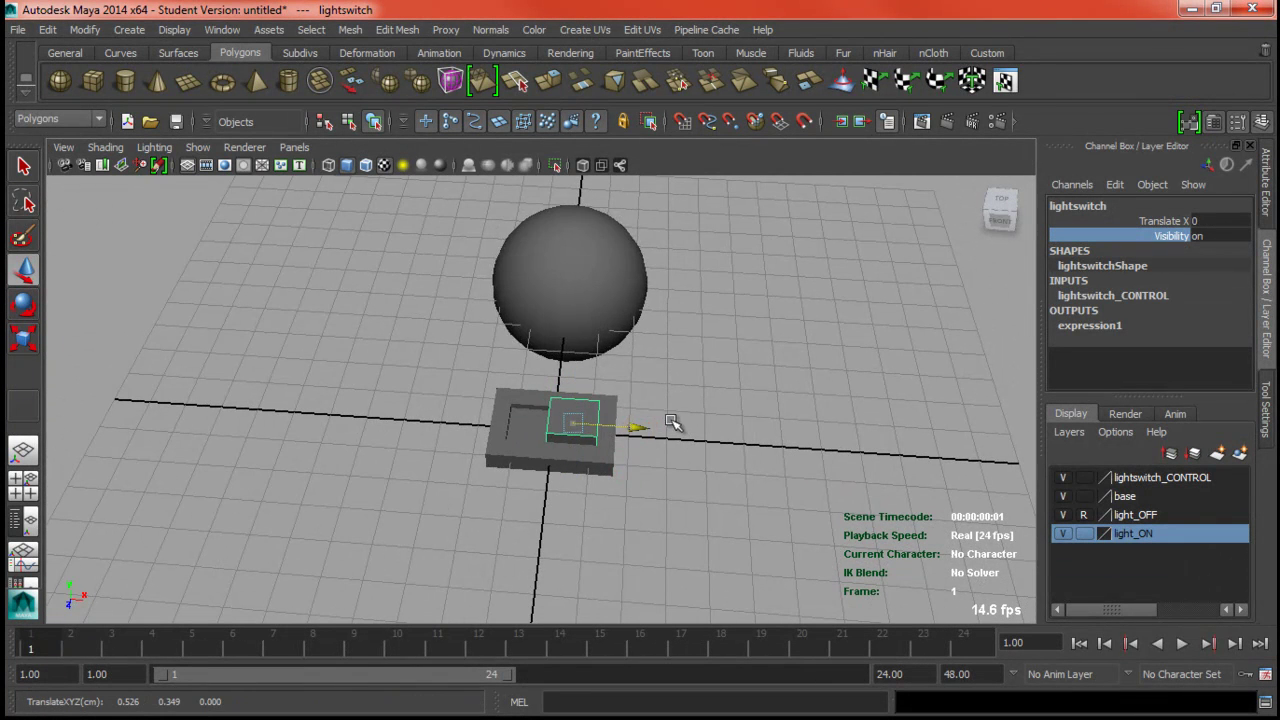
mouse_move(672, 422)
left_mouse_down()
mouse_move(531, 423)
mouse_move(625, 424)
mouse_move(610, 428)
mouse_move(663, 441)
left_mouse_up()
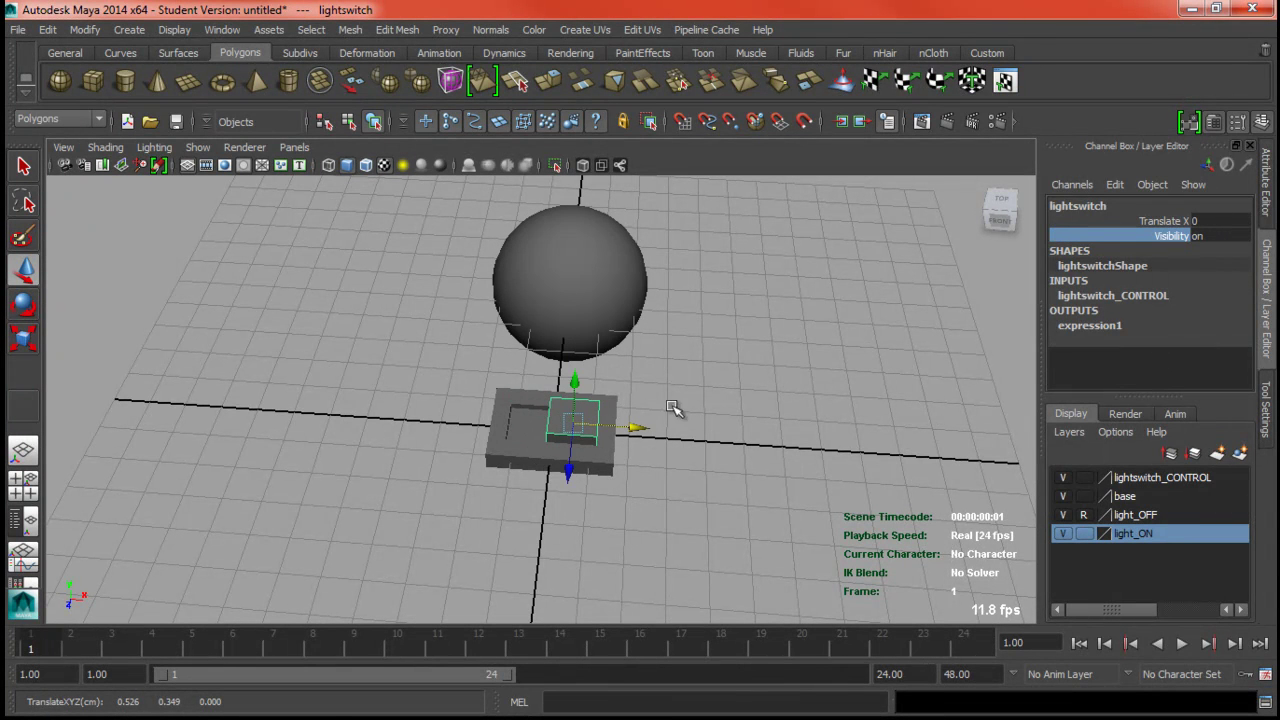
middle_click_drag(710, 382, 705, 437, "alt")
left_click_drag(593, 458, 728, 449, "alt")
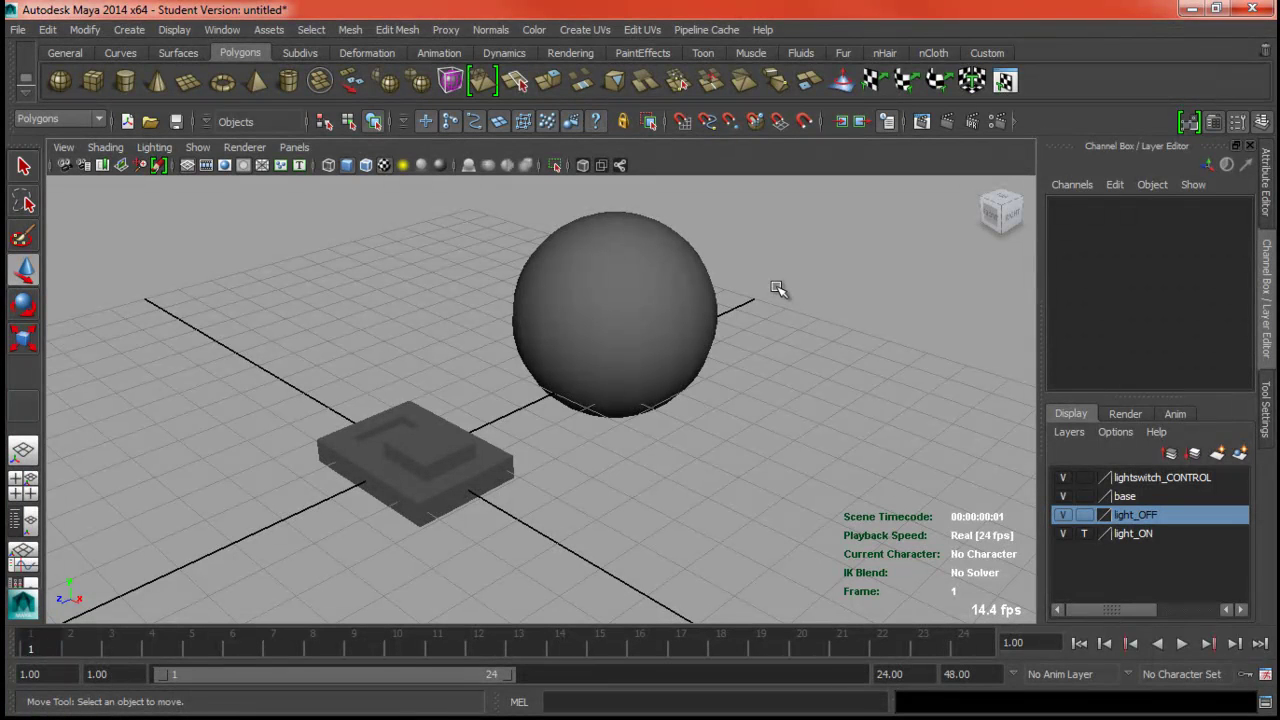